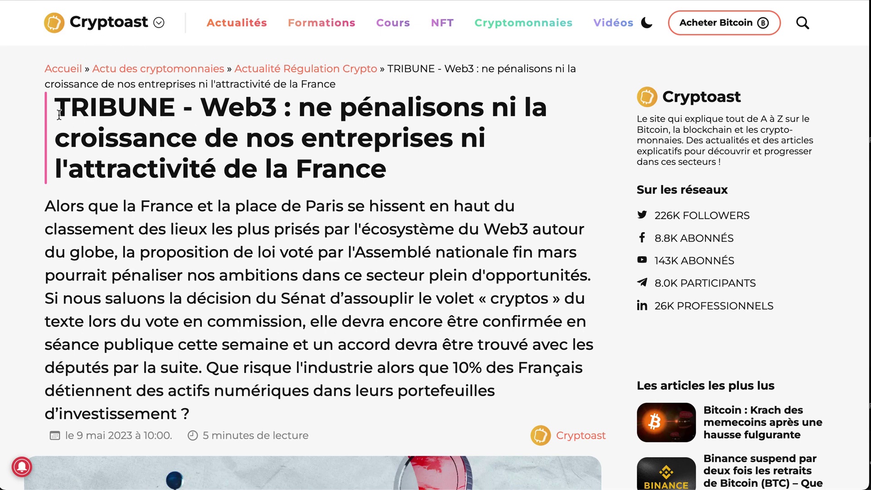
Read through the Cryptoast opinion piece on Web3 and France's attractiveness, from its title down to the co-signatories.
left_click_drag(59, 114, 369, 182)
scroll(414, 249, "down", 3)
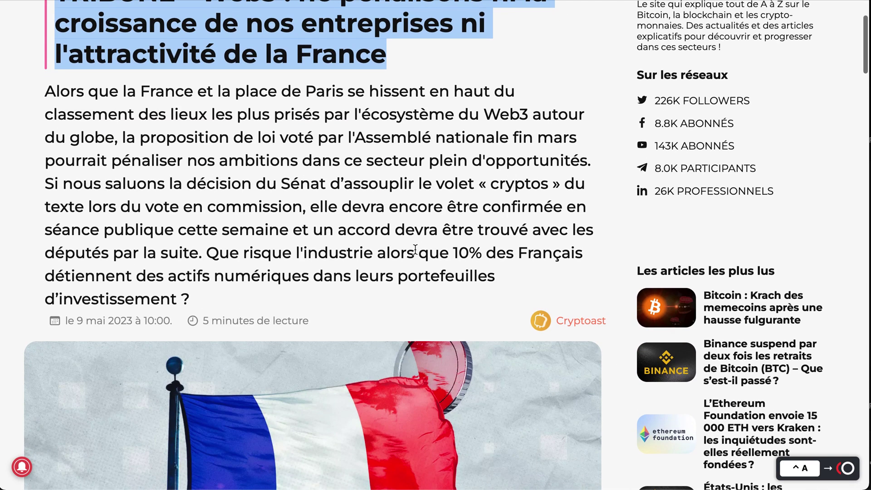
left_click_drag(210, 160, 252, 181)
scroll(253, 179, "down", 10)
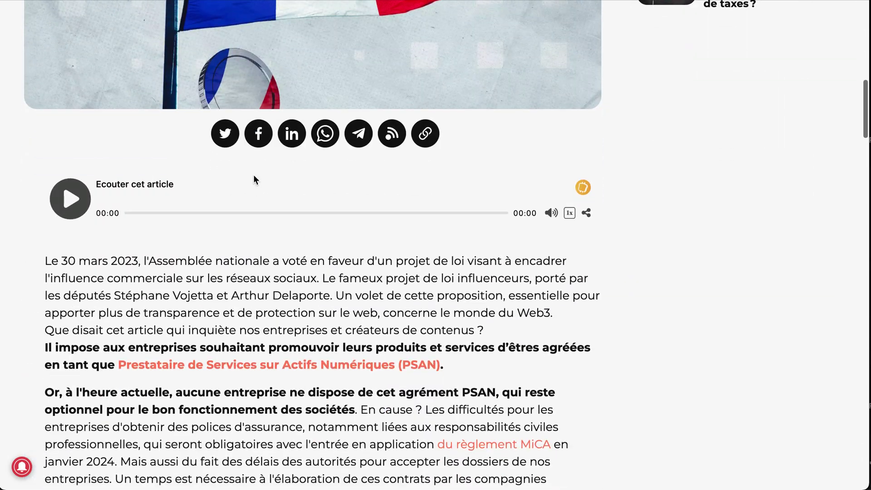
scroll(253, 175, "down", 2)
left_click_drag(107, 216, 518, 375)
scroll(517, 375, "down", 3)
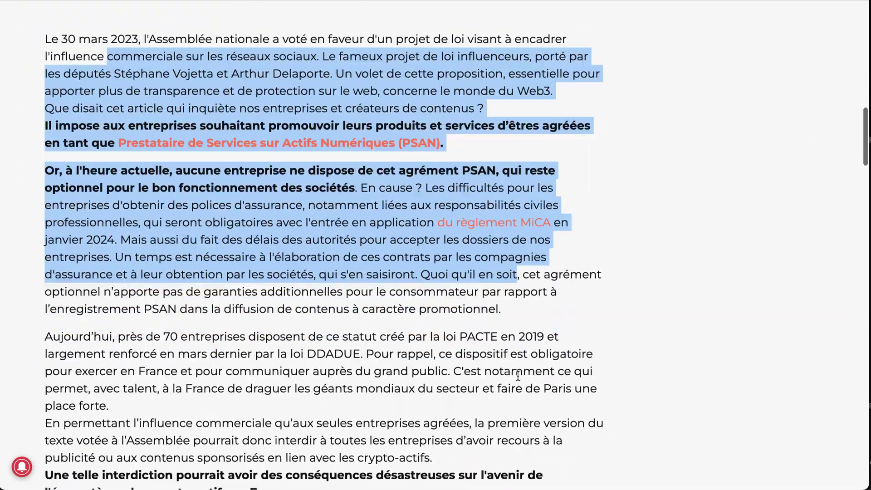
left_click(385, 381)
scroll(385, 381, "down", 1)
scroll(323, 269, "up", 15)
scroll(445, 273, "up", 1)
scroll(445, 274, "down", 20)
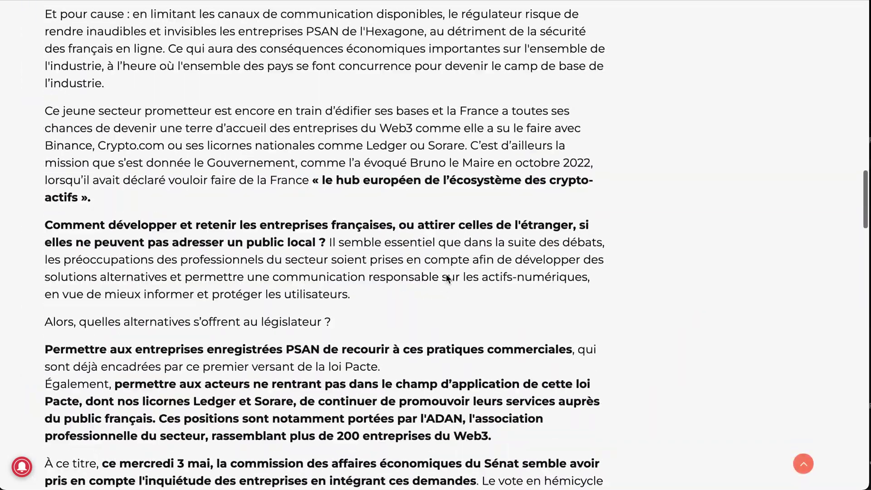
scroll(445, 273, "down", 20)
scroll(191, 201, "up", 8)
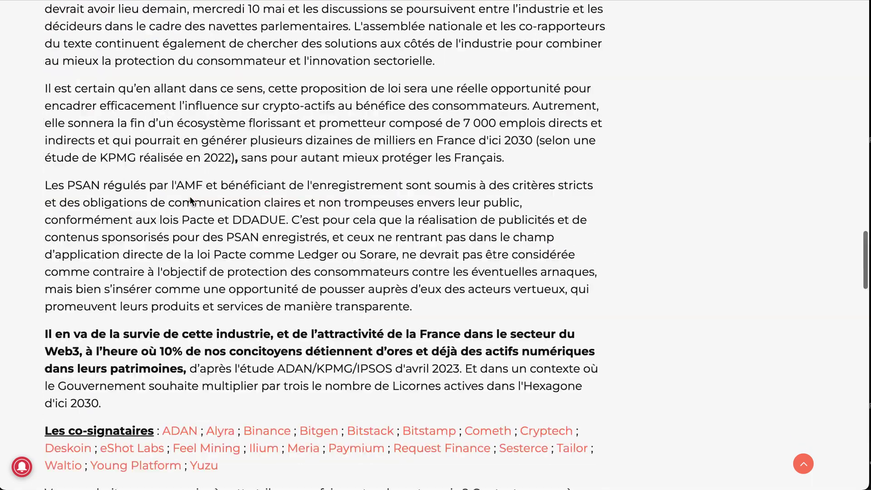
scroll(191, 201, "up", 20)
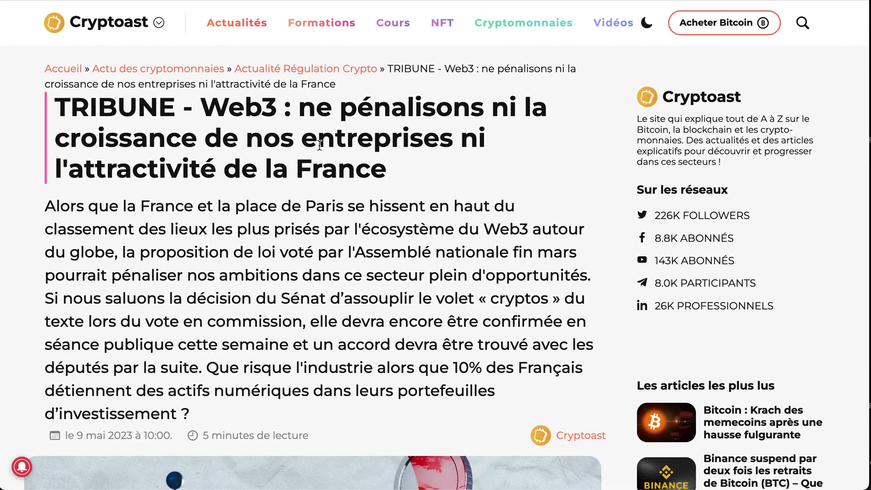
left_click_drag(159, 108, 383, 256)
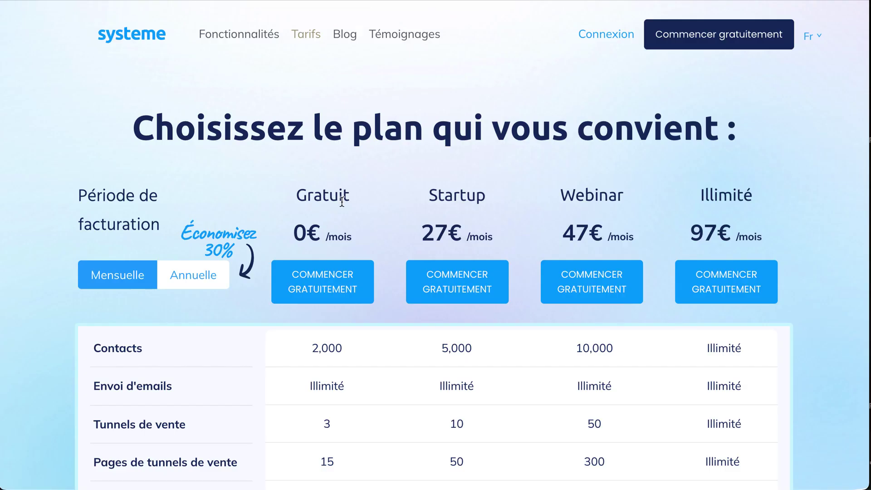
Examine the price of the Gratuit plan and its blog and blog article limits in the pricing table.
scroll(336, 185, "down", 3)
left_click(298, 95)
left_click_drag(298, 94, 363, 140)
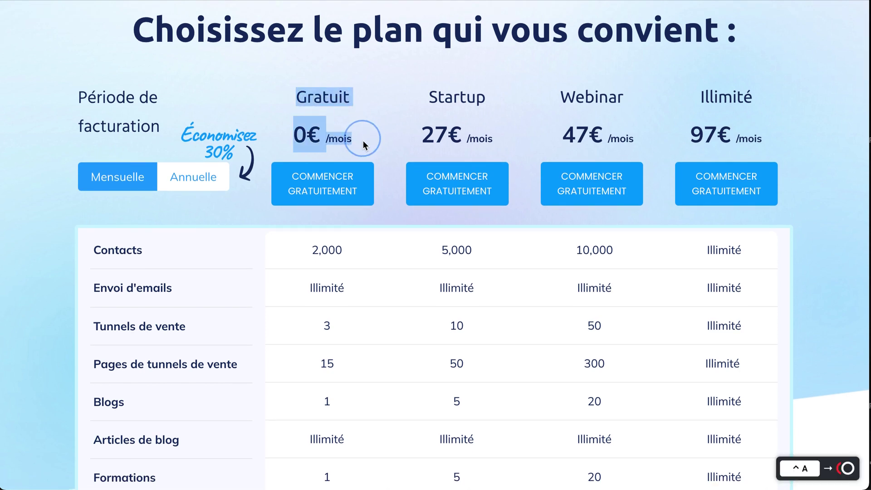
scroll(393, 261, "down", 2)
scroll(354, 277, "down", 1)
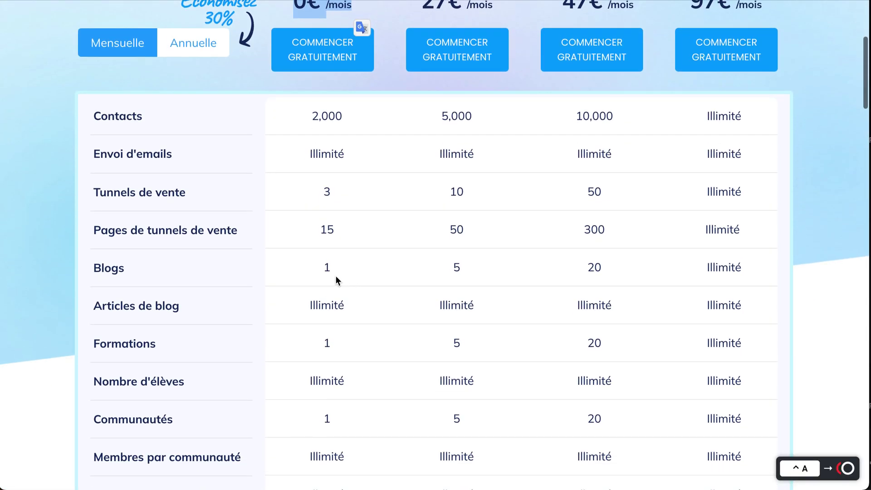
double_click(332, 268)
double_click(330, 305)
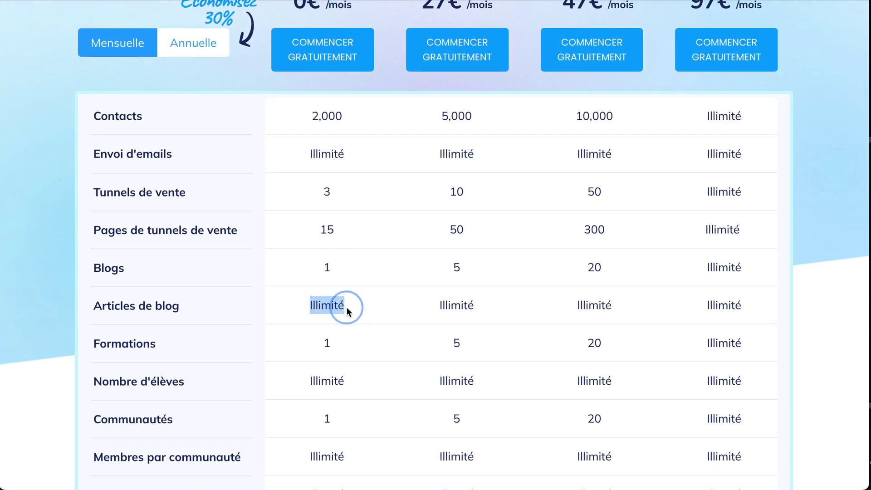
scroll(352, 293, "up", 3)
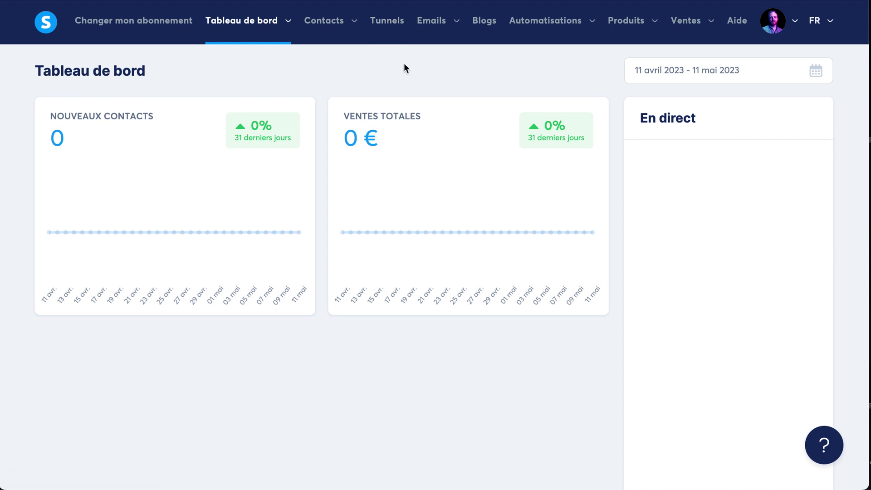
Start a new blog in the Systeme.io account, with the name Crypto and the URL path crypto.
left_click(485, 27)
left_click(800, 75)
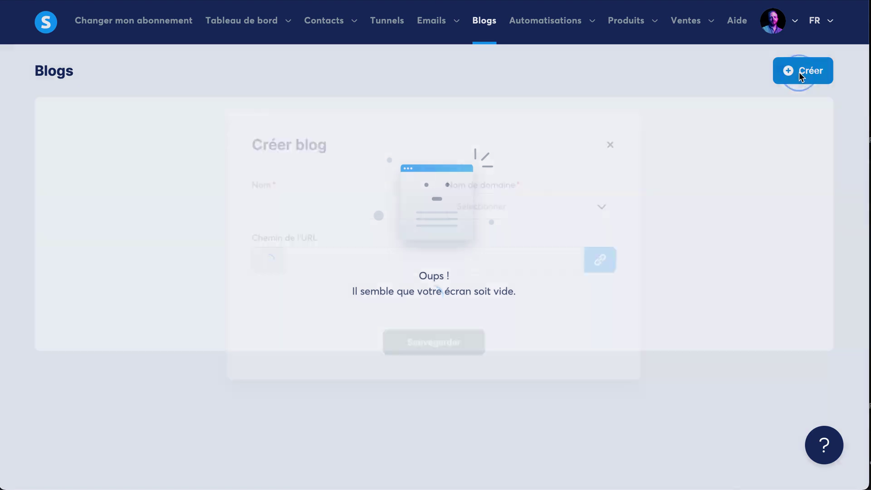
left_click(323, 135)
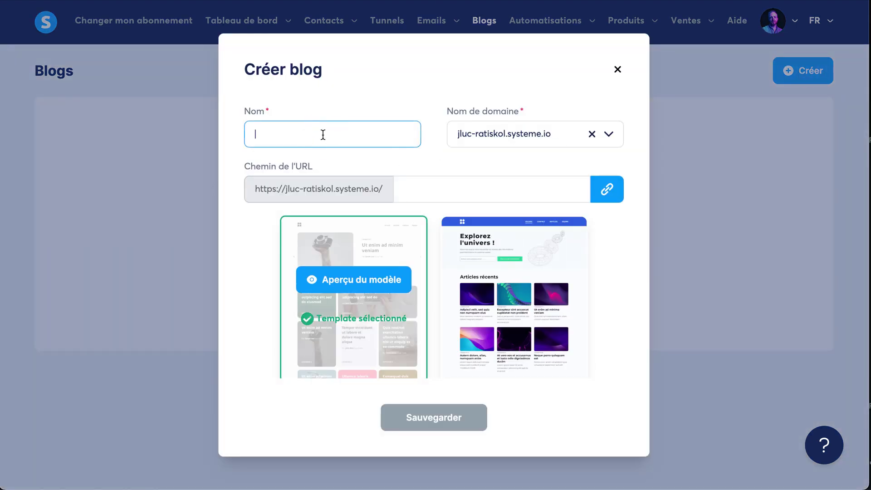
type("Crypto")
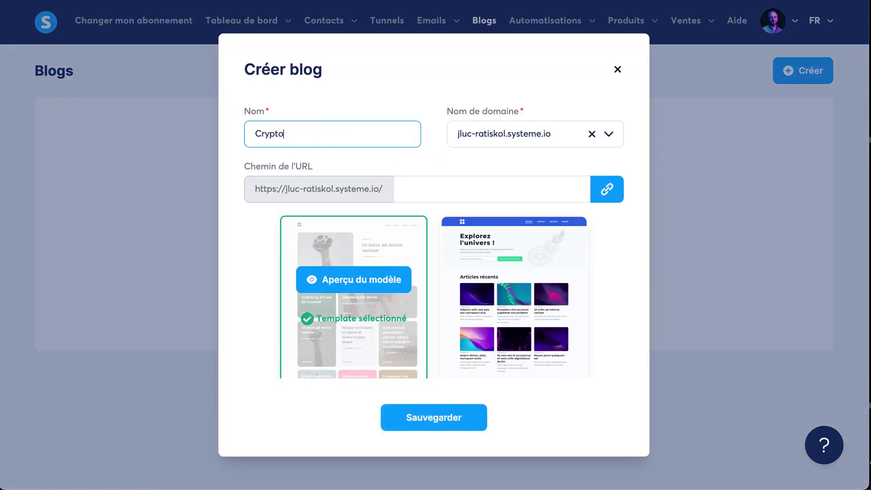
left_click(463, 192)
type("crypto")
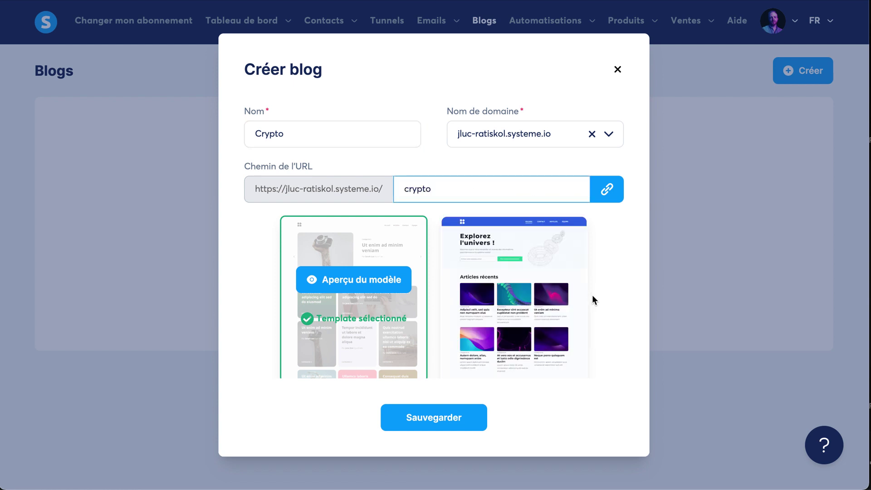
Review the domain name and URL path set for the new blog.
scroll(608, 304, "down", 4)
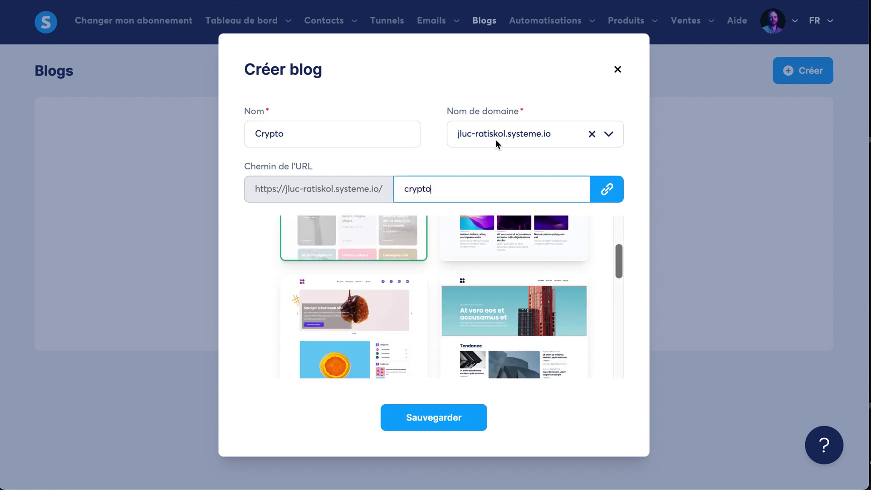
left_click_drag(490, 134, 521, 134)
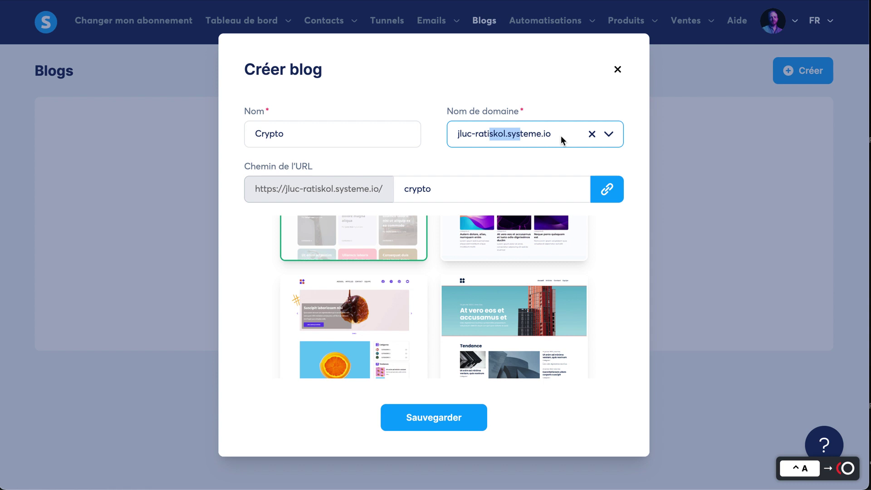
left_click_drag(458, 135, 550, 135)
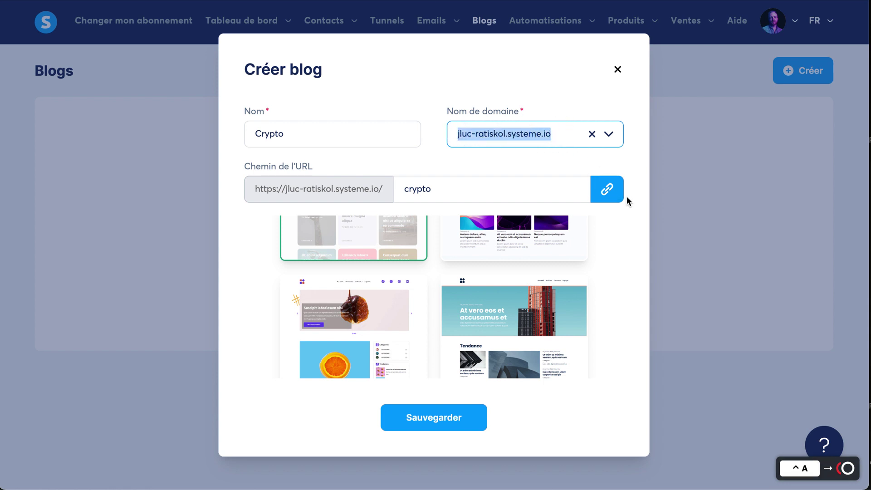
left_click(635, 170)
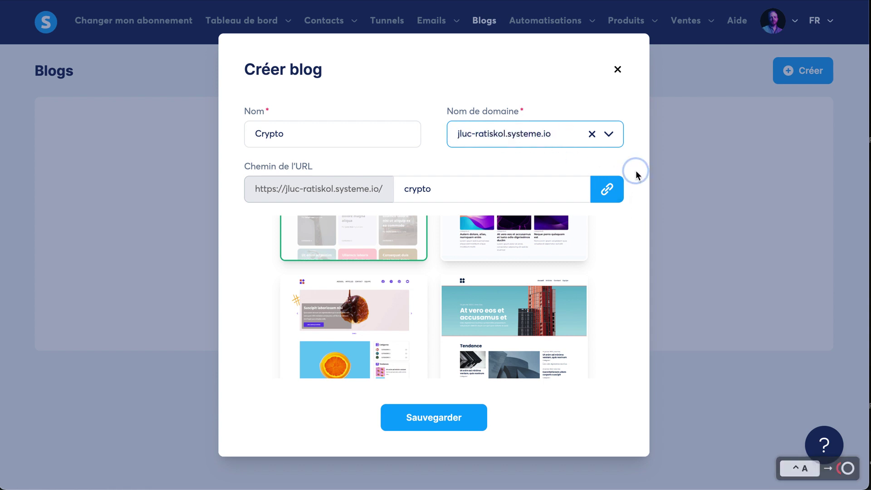
key("shift+super+Right")
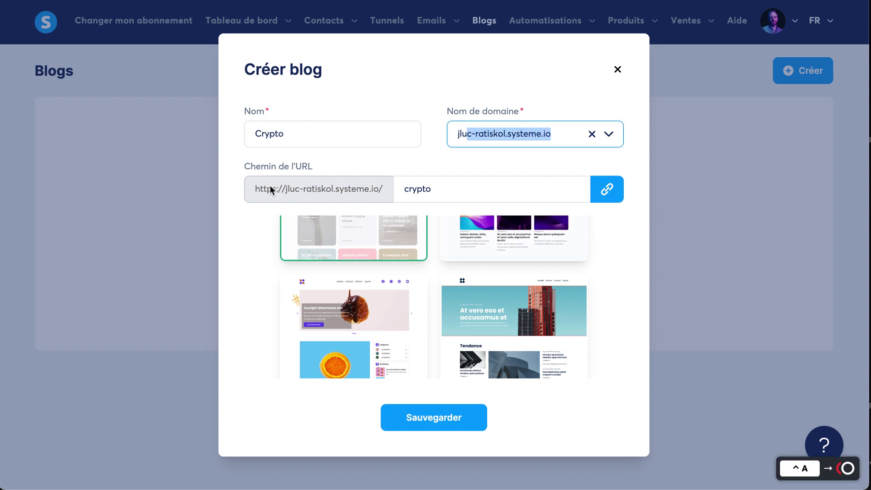
left_click_drag(429, 188, 412, 188)
scroll(526, 265, "up", 3)
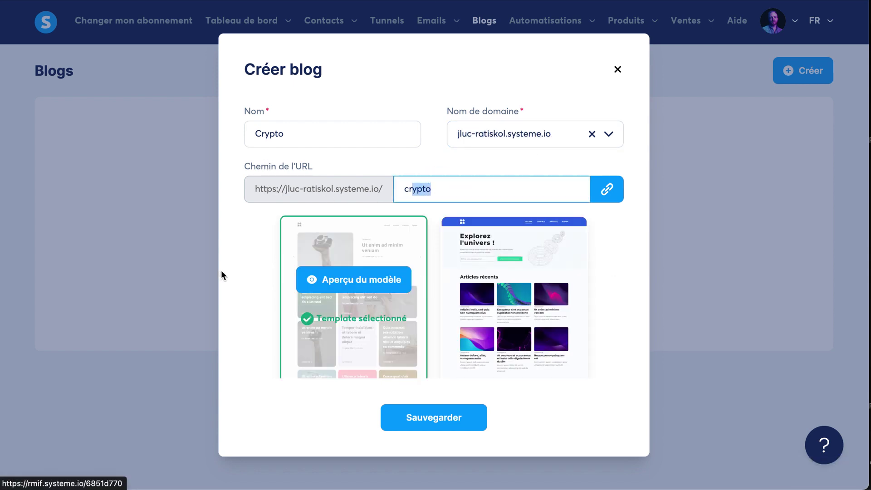
Browse the blog templates and preview the one with orange and lemon images, looking through its home page.
scroll(359, 275, "down", 3)
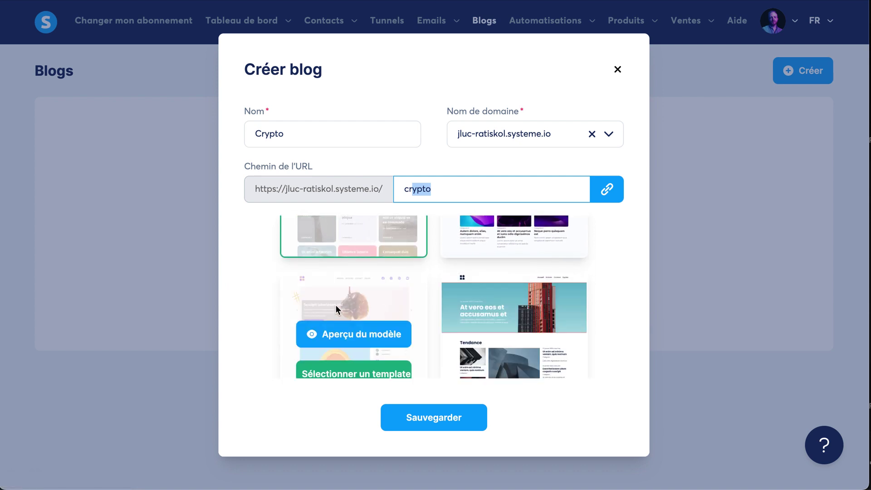
scroll(336, 305, "down", 1)
scroll(589, 353, "down", 2)
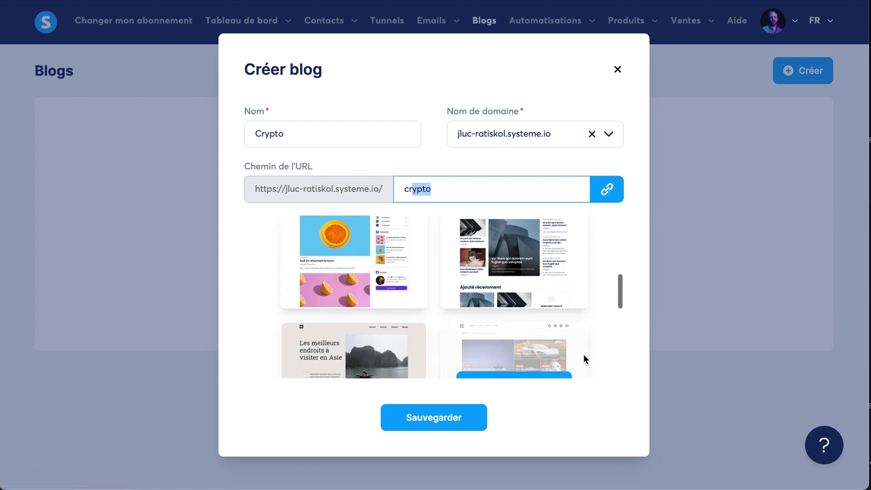
mouse_move(400, 287)
scroll(389, 273, "up", 2)
left_click(376, 271)
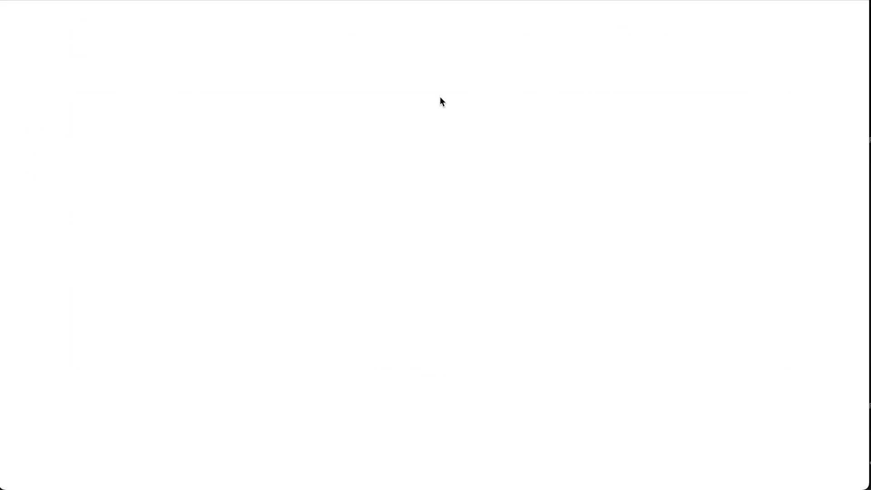
scroll(806, 176, "down", 12)
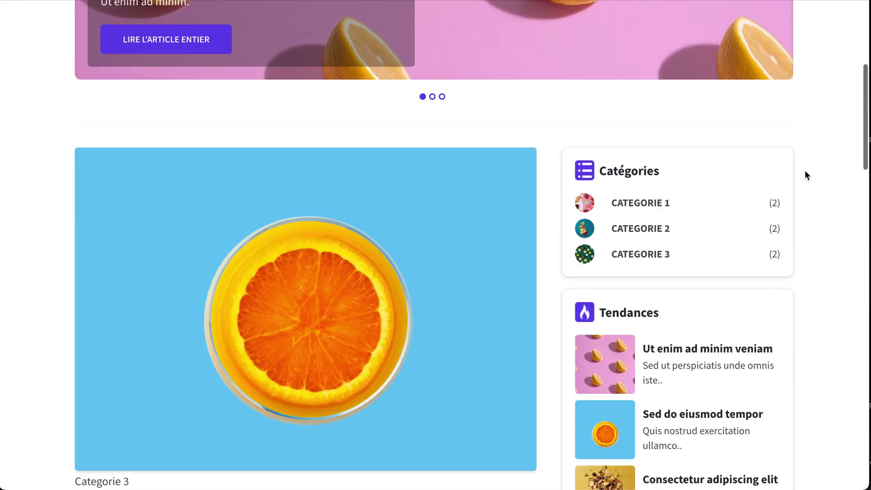
scroll(804, 172, "down", 1)
scroll(371, 180, "down", 12)
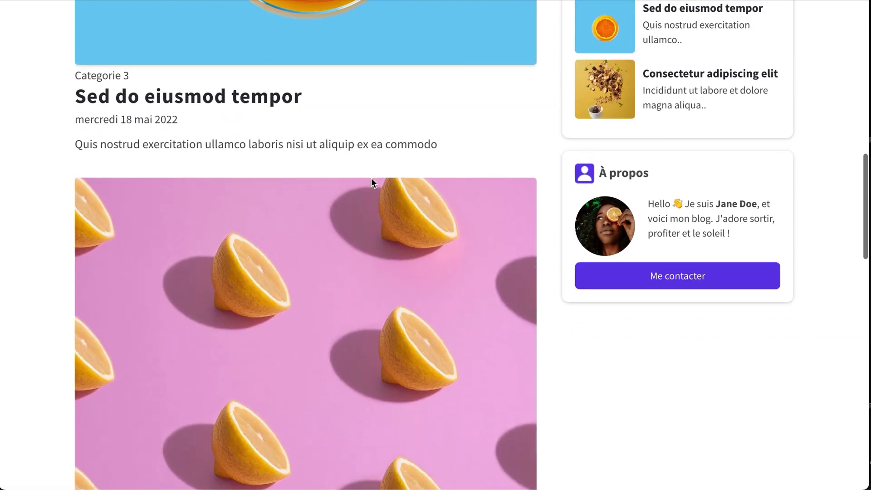
scroll(368, 183, "up", 20)
scroll(368, 181, "down", 1)
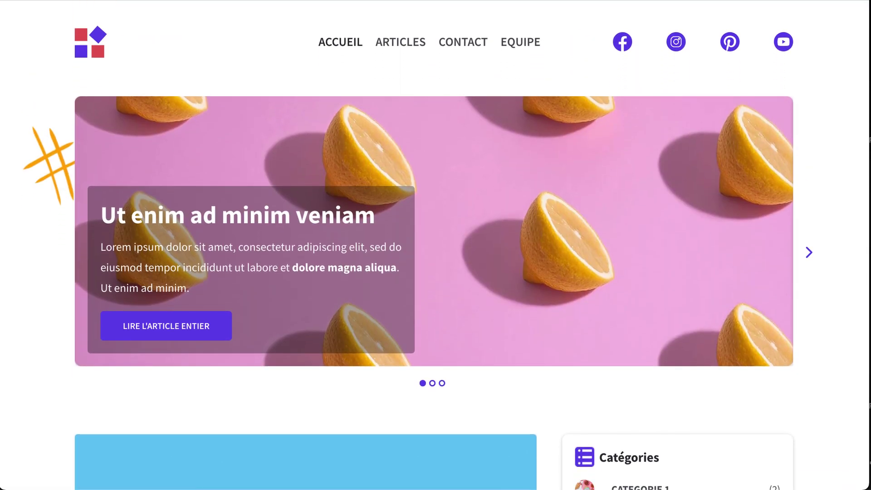
key("ctrl+w")
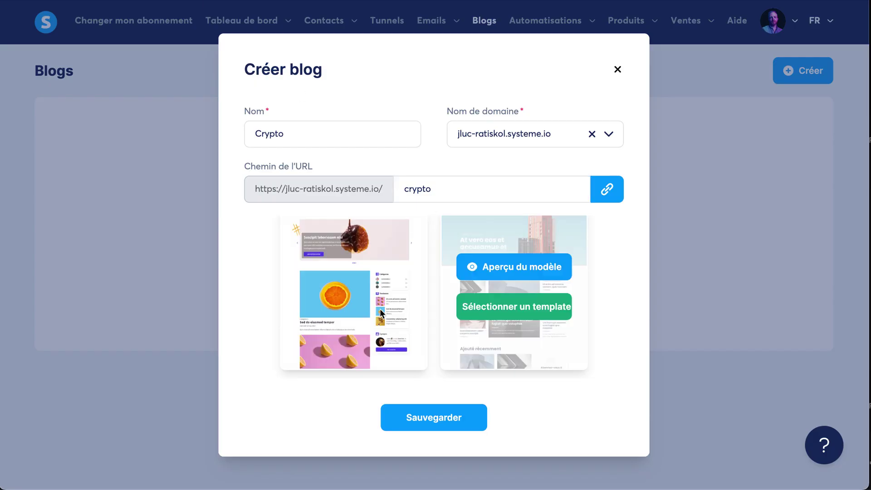
Choose the template with orange and lemon images for the Crypto blog and save the new blog.
left_click(354, 312)
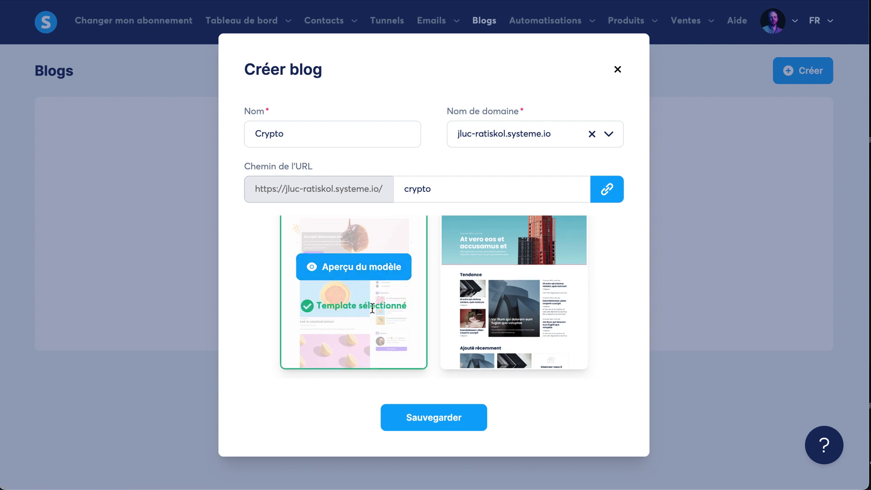
scroll(358, 318, "down", 5)
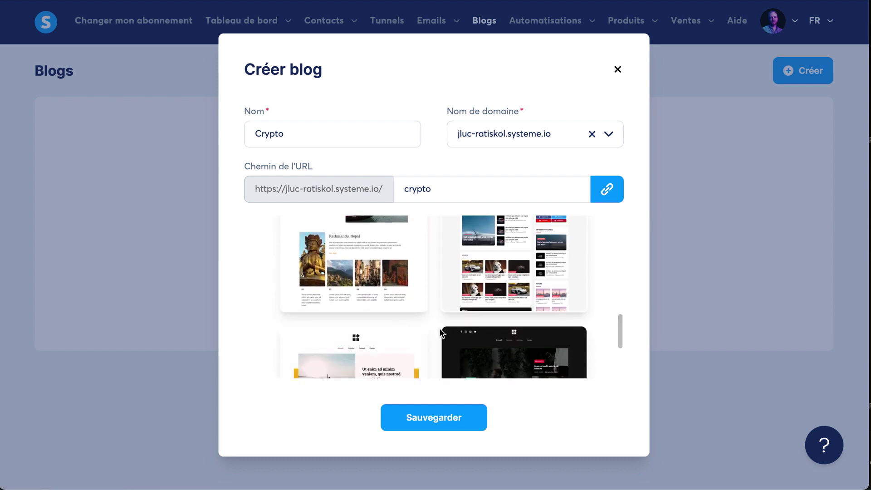
scroll(439, 328, "up", 3)
scroll(439, 328, "down", 3)
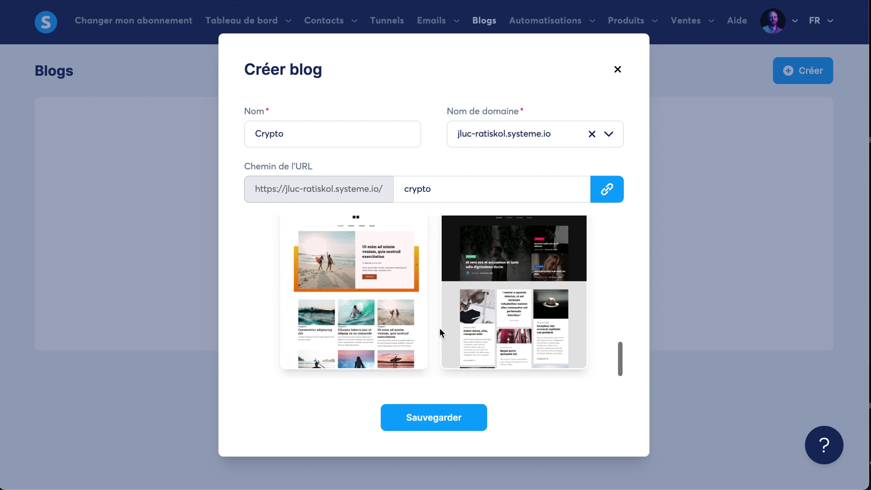
scroll(440, 328, "up", 5)
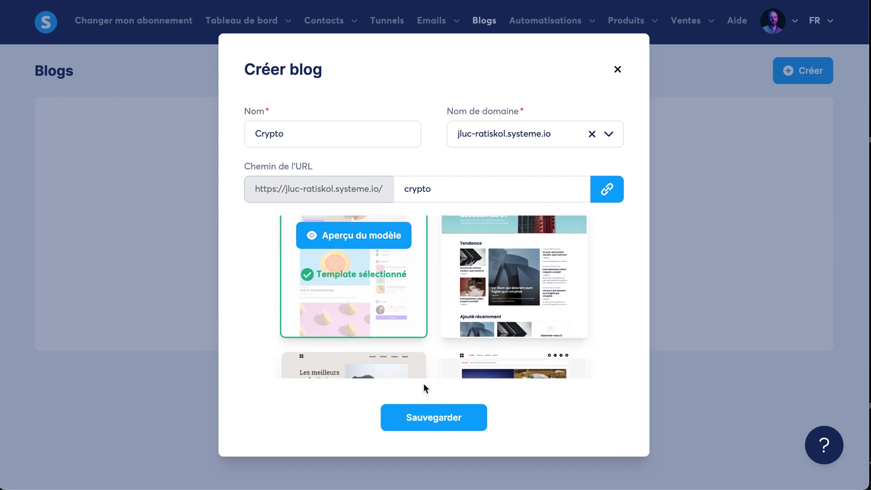
left_click(438, 423)
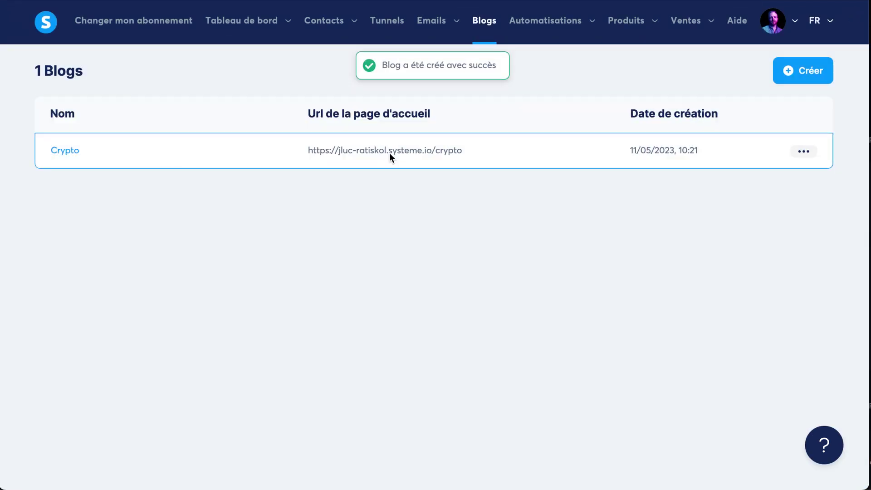
Open the article list of the Crypto blog.
left_click(66, 151)
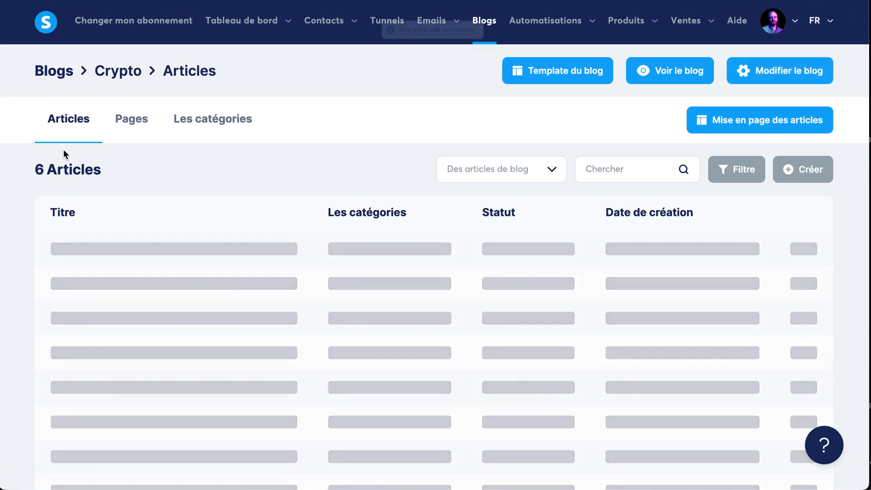
triple_click(35, 172)
left_click(244, 192)
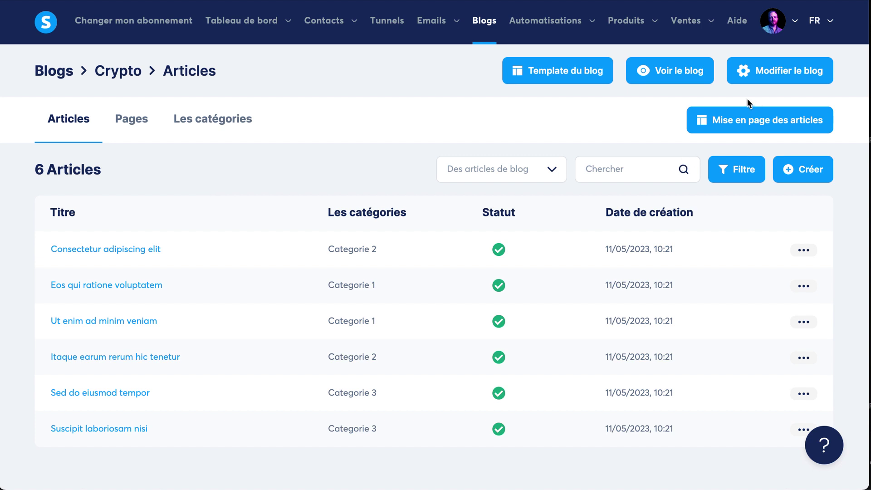
View the published Crypto blog and look through its home page and its list of articles.
left_click(698, 84)
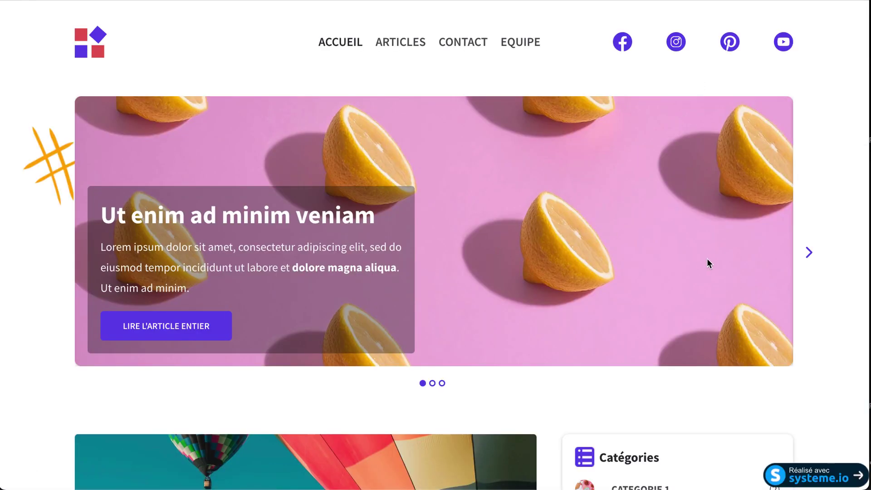
scroll(431, 331, "down", 2)
scroll(431, 318, "up", 2)
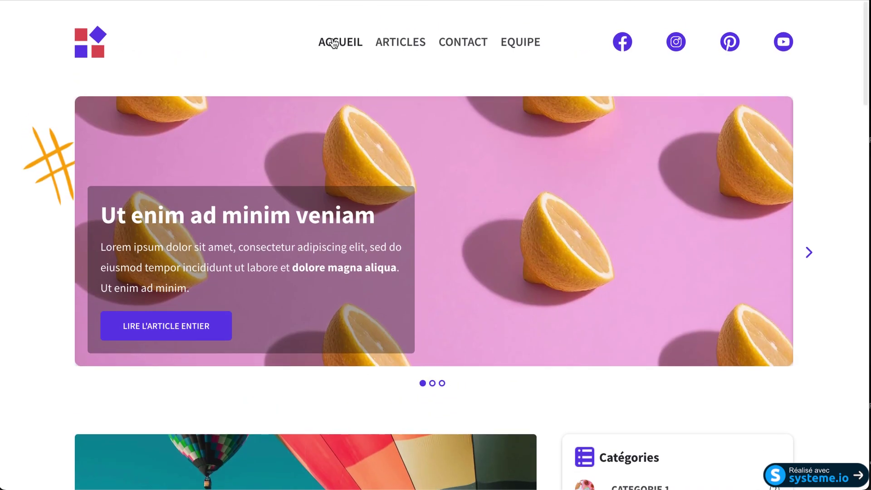
left_click(398, 46)
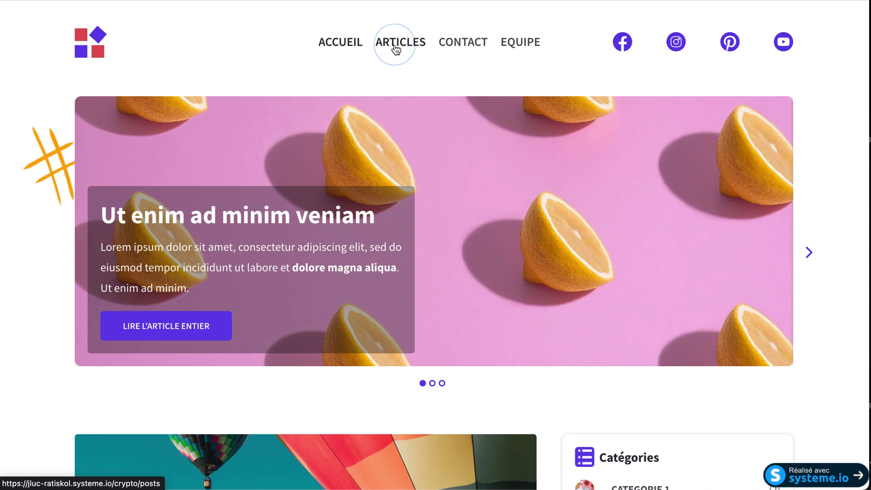
scroll(436, 307, "down", 2)
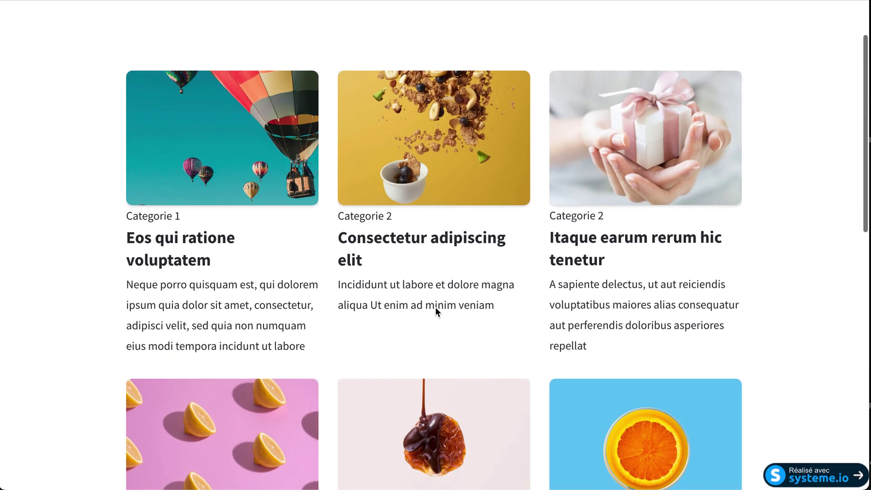
scroll(271, 282, "down", 3)
scroll(174, 162, "up", 3)
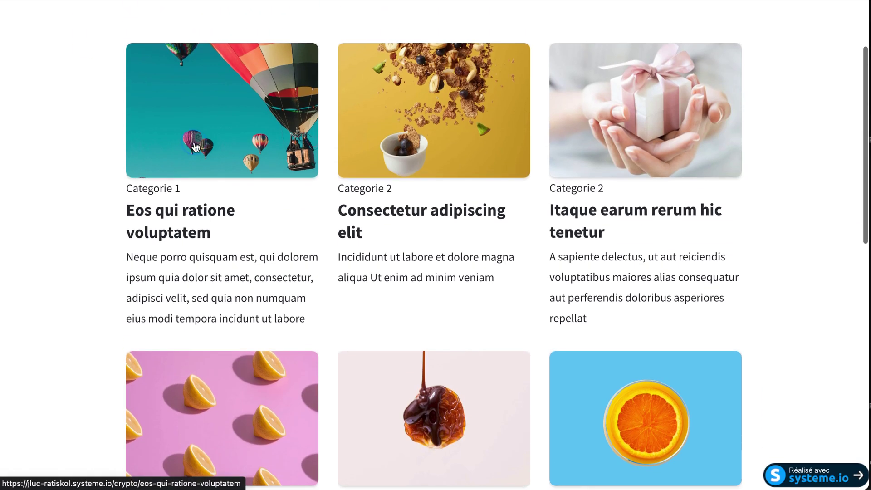
Open the hot-air balloon article "Eos qui ratione voluptatem" and examine its title, images and body text.
left_click(195, 147)
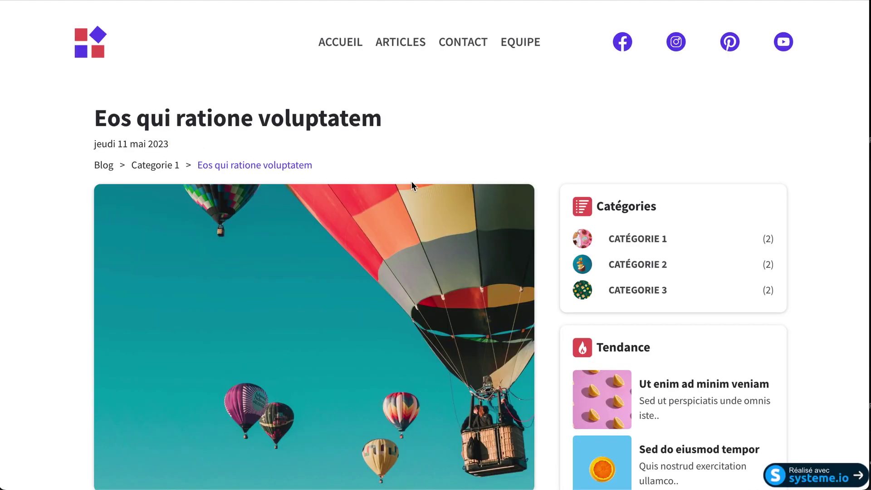
scroll(187, 209, "down", 1)
left_click_drag(108, 90, 377, 90)
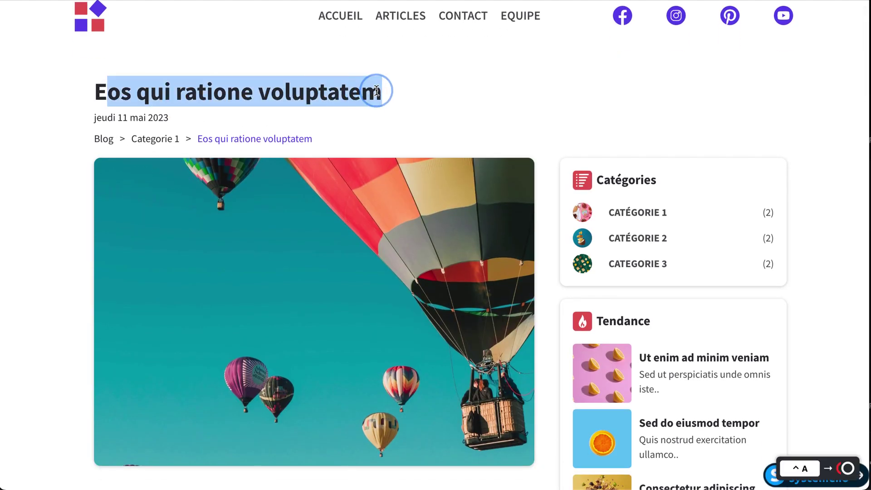
scroll(428, 312, "down", 6)
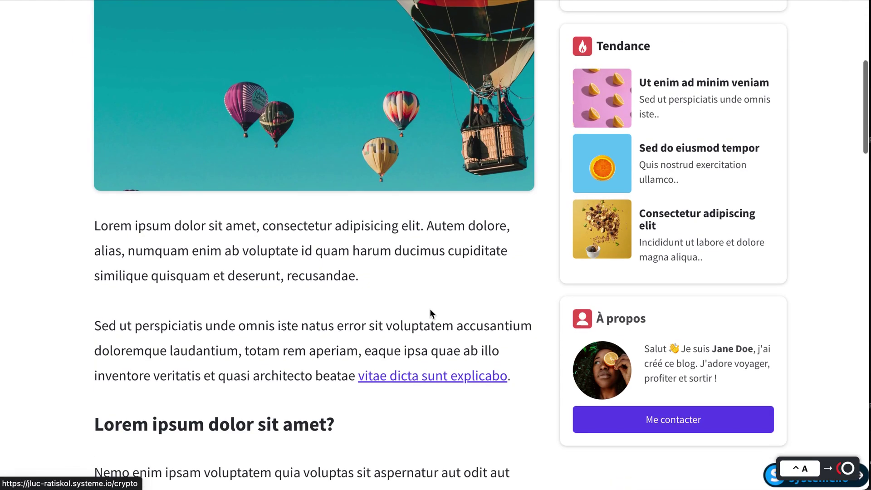
scroll(430, 312, "down", 2)
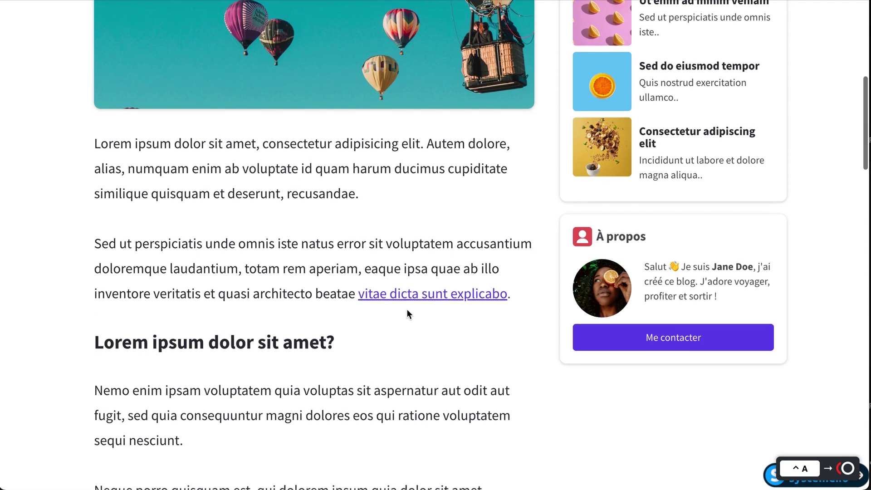
scroll(407, 313, "down", 13)
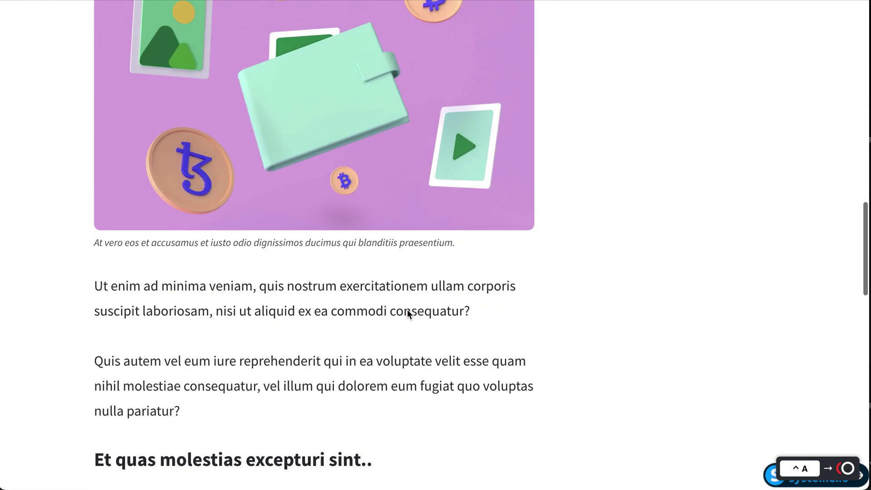
scroll(407, 311, "down", 11)
scroll(265, 253, "down", 6)
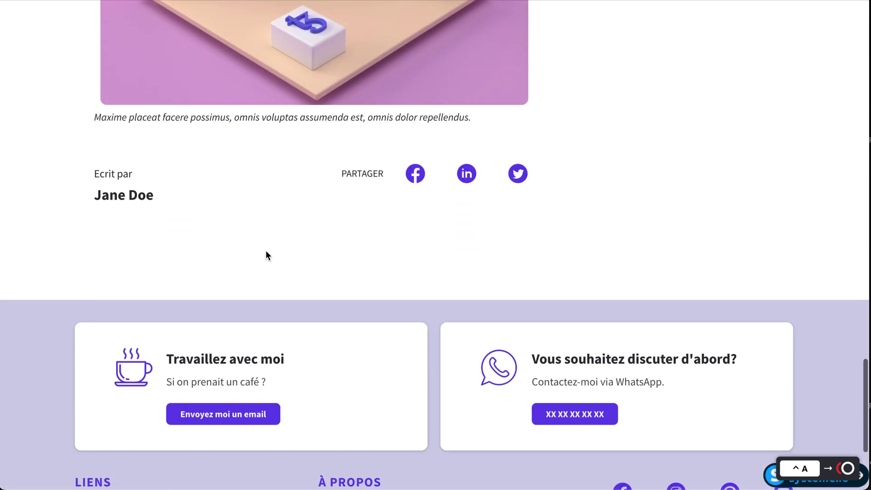
Examine the article's author credit, contact cards and footer links, and return to the beginning of the article.
scroll(265, 249, "up", 1)
left_click_drag(109, 196, 164, 225)
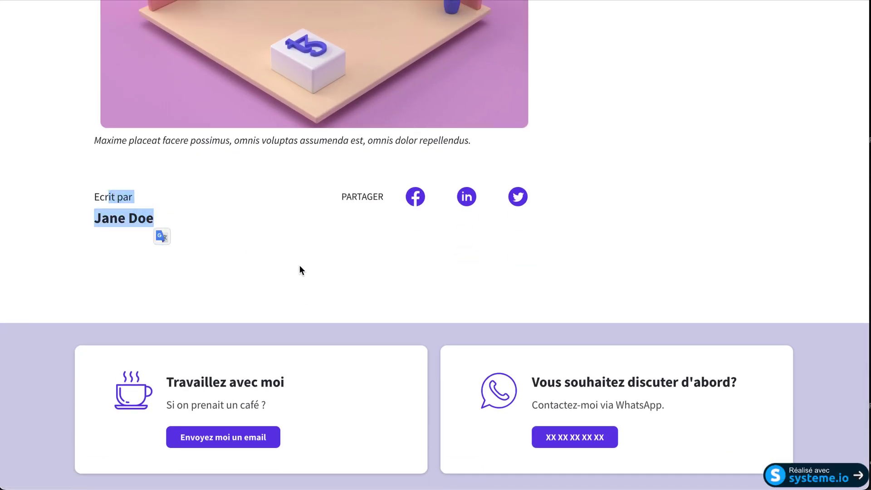
scroll(433, 362, "down", 5)
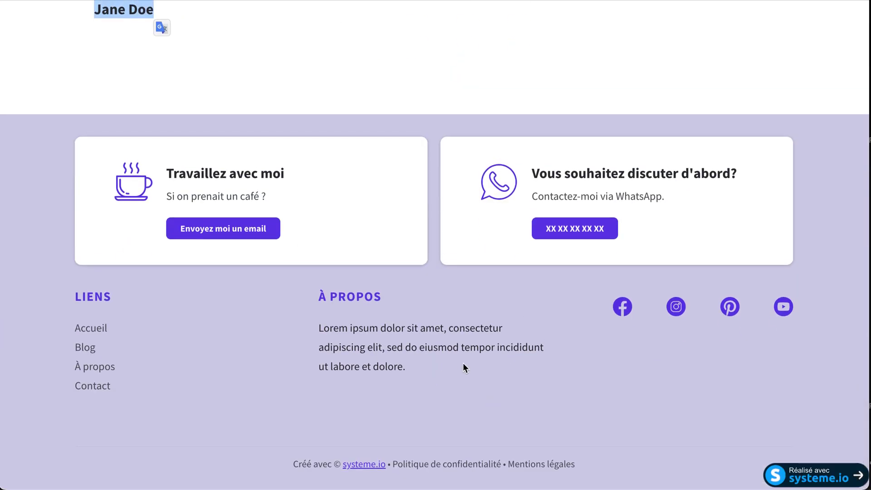
left_click_drag(87, 293, 778, 368)
left_click(578, 347)
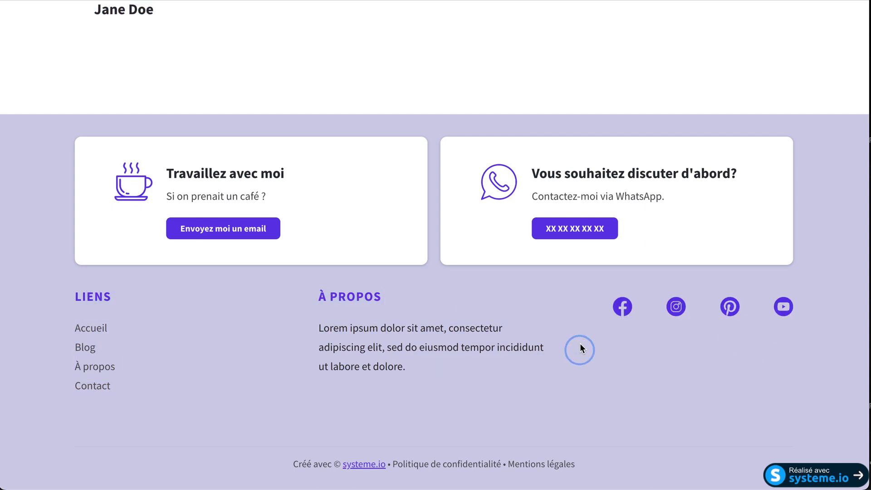
scroll(580, 335, "up", 20)
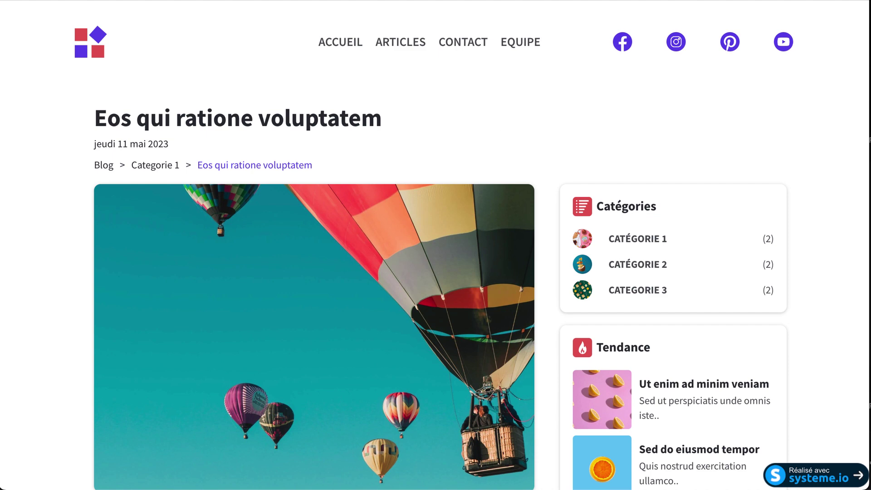
Return to the Crypto blog's management area, check its list of pages and go back to its articles.
left_click(341, 43)
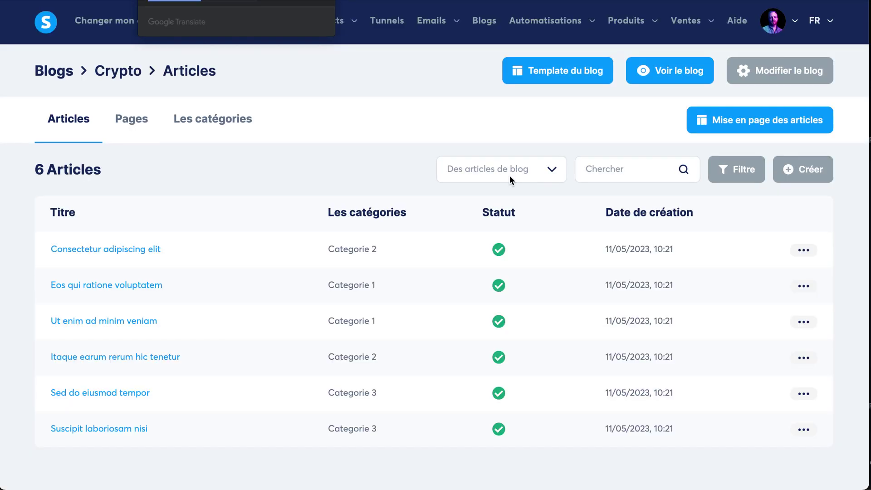
left_click(168, 174)
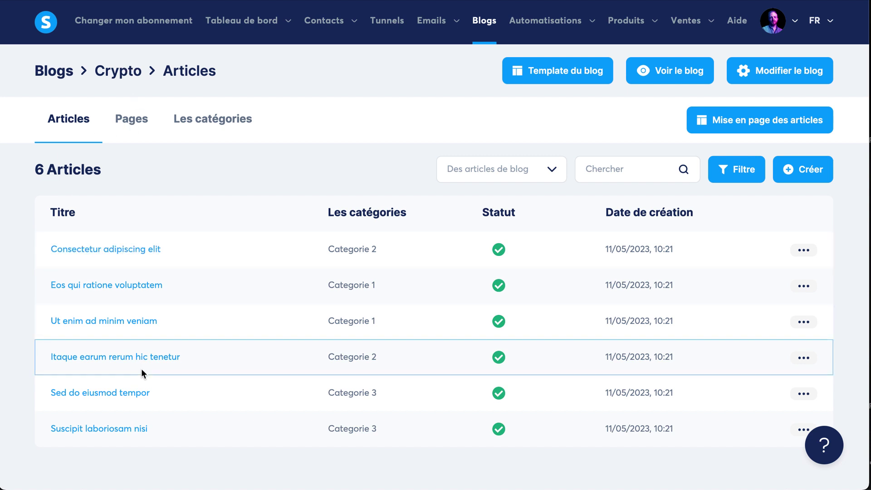
left_click(139, 118)
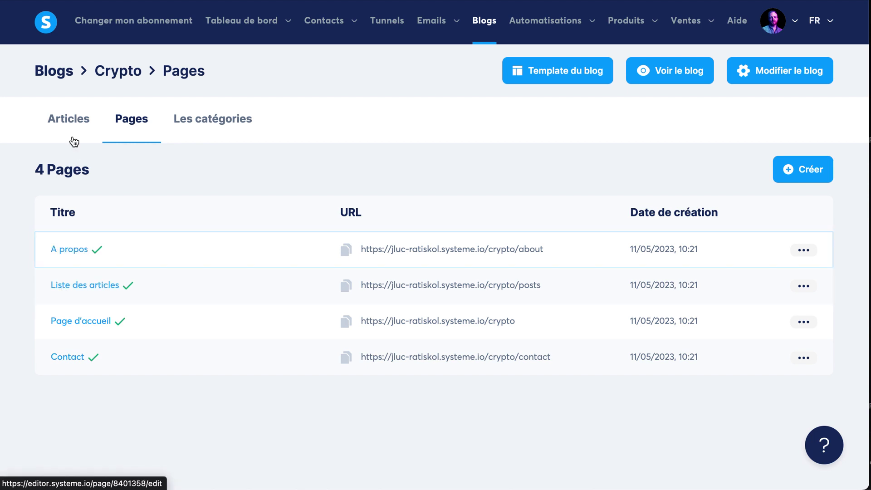
left_click(70, 122)
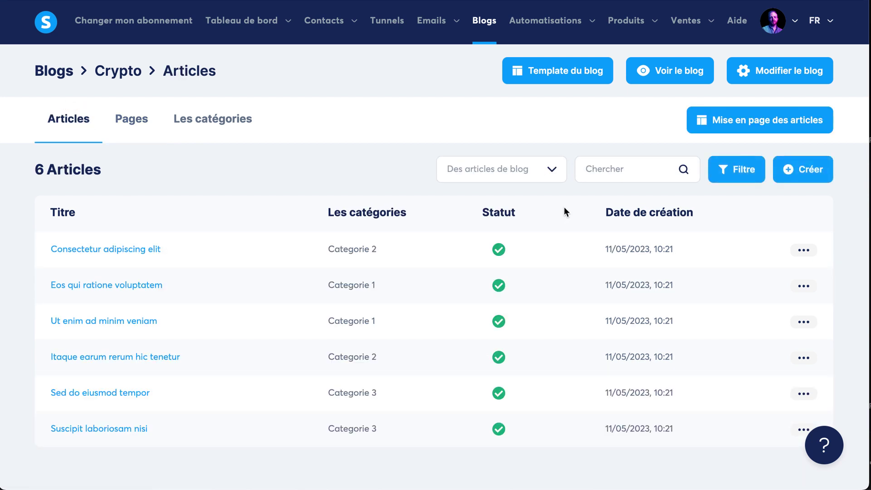
Start a new article titled "Nouvelle crypto" with the short description "SHIBA nouvelle crypto" and the URL path "nouvelle-crypto-shiba".
left_click(807, 174)
left_click(292, 131)
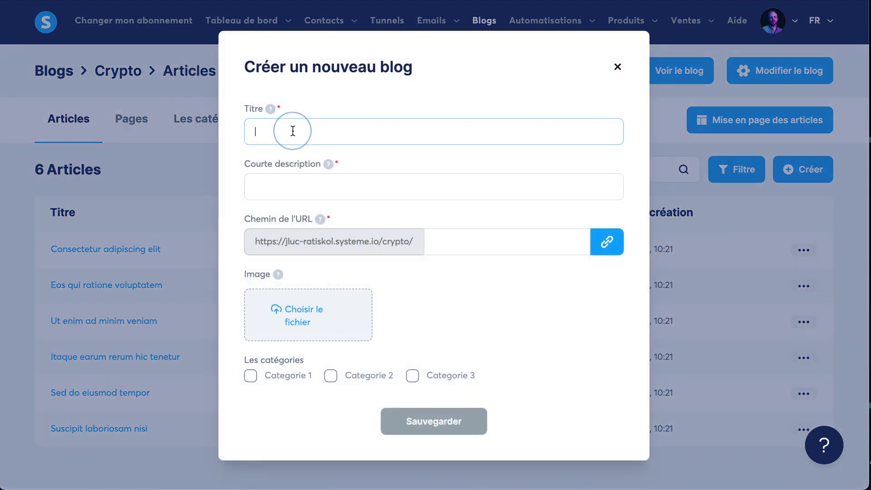
type("Nouvelle crypto")
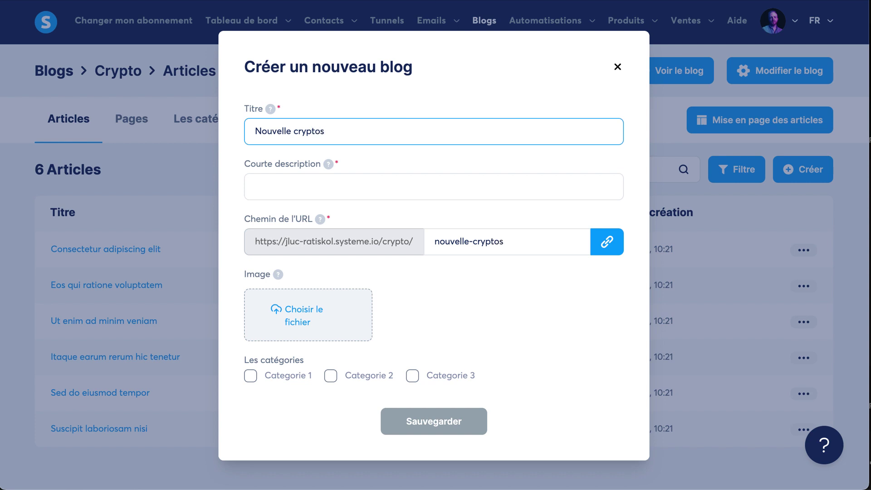
left_click(301, 185)
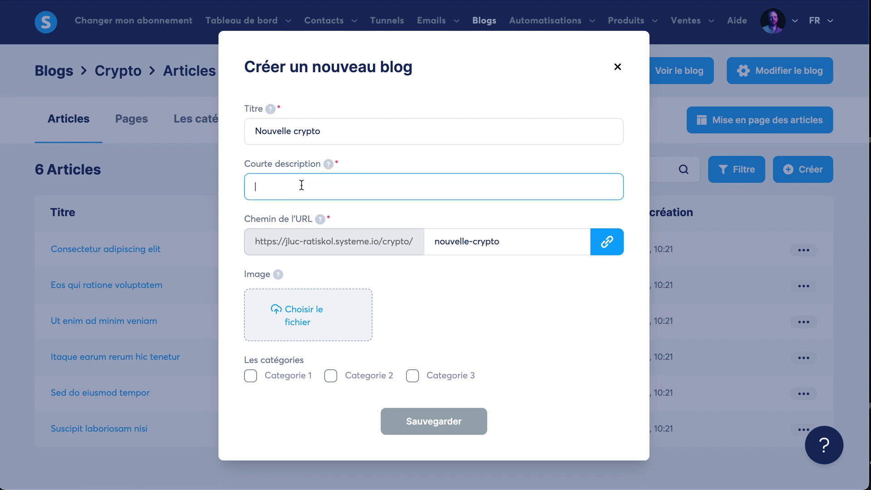
type("SHIBA nouvelle crypto")
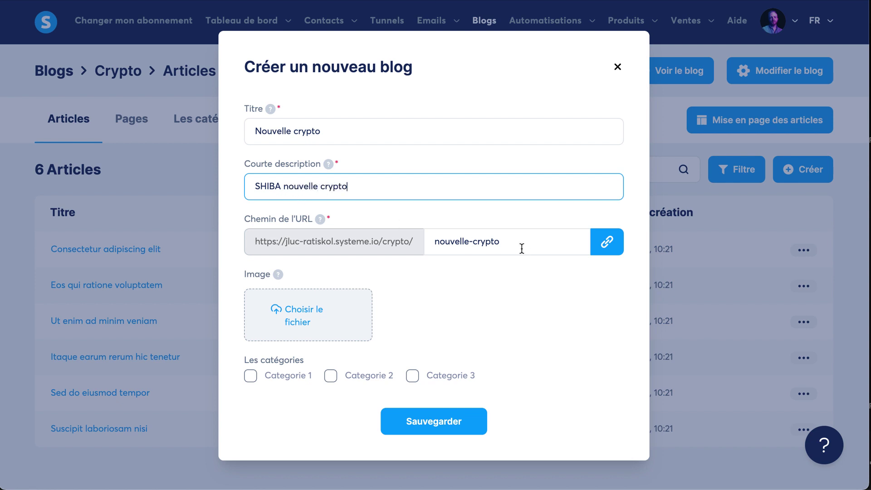
left_click(519, 245)
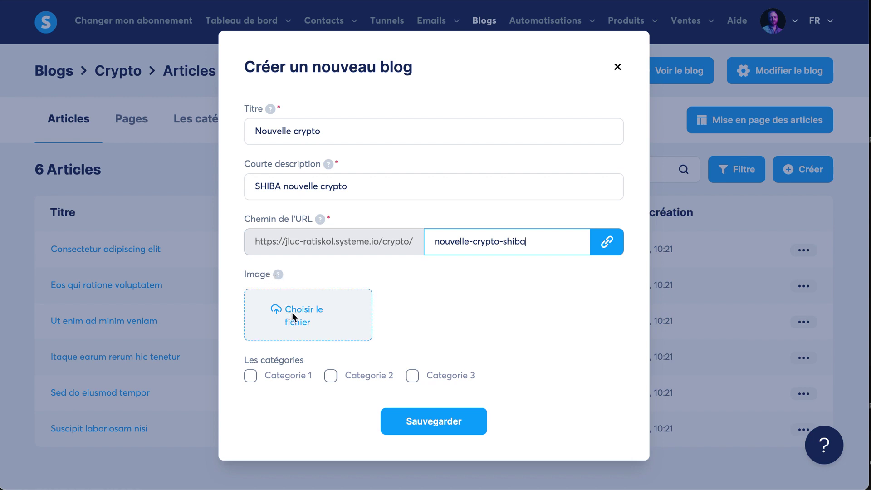
Assign the new article to Categorie 1 and save it without an image.
left_click(280, 277)
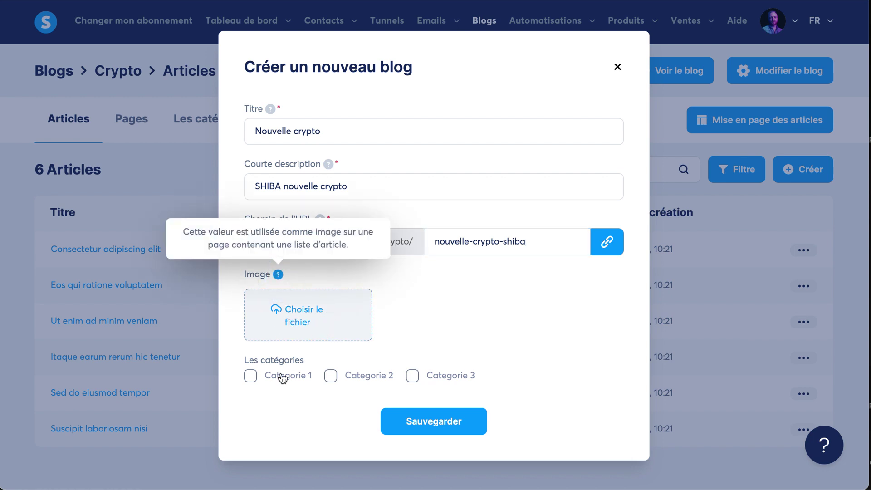
left_click(248, 379)
left_click(257, 374)
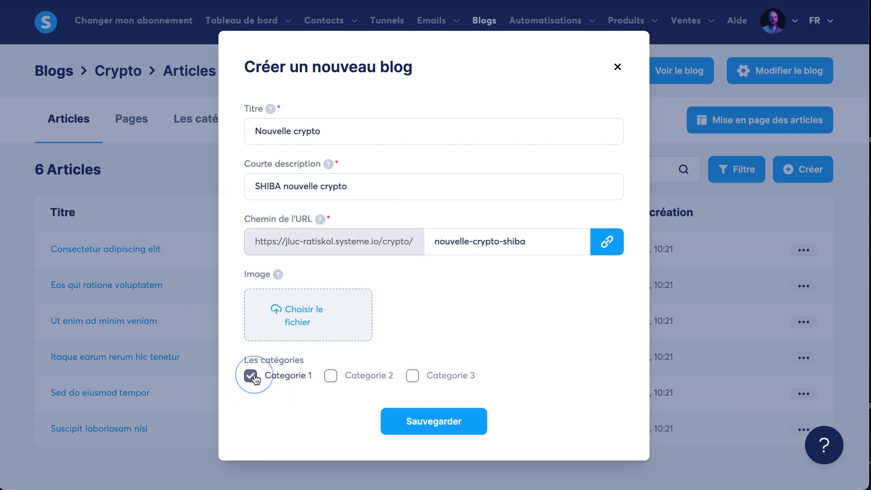
left_click(444, 424)
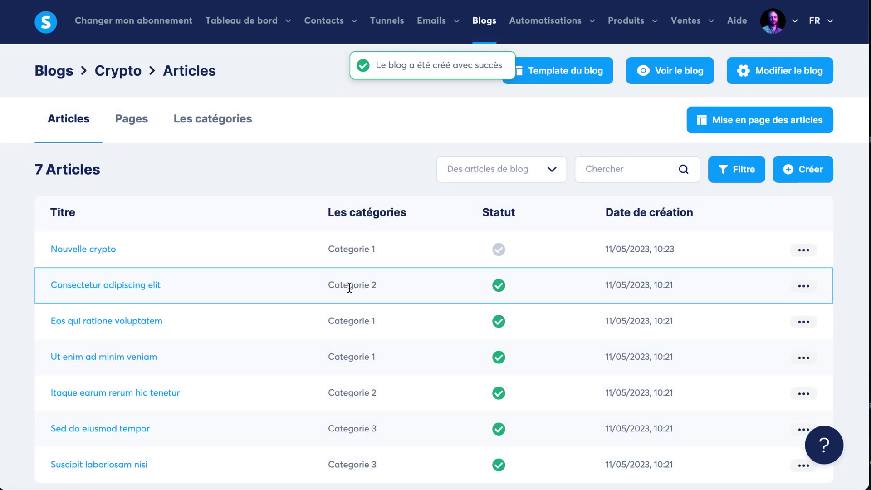
Preview the "Nouvelle crypto" article, look over its title and layout, and close the preview.
left_click(802, 250)
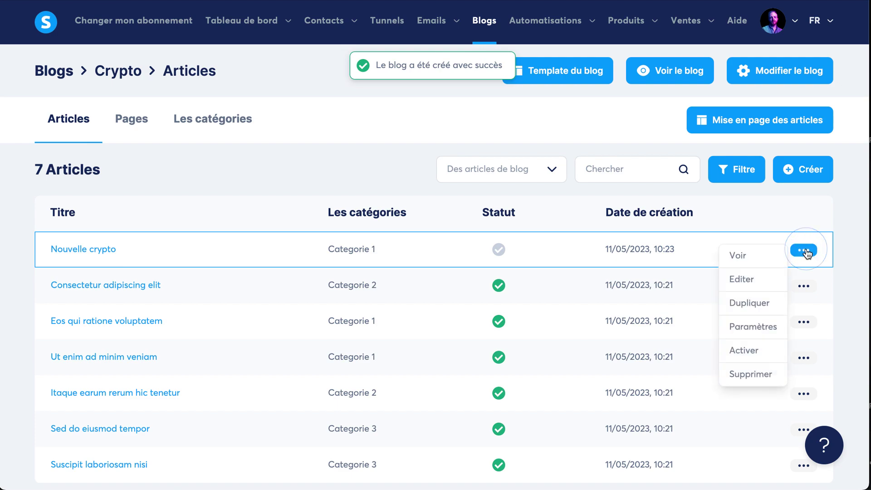
left_click(775, 258)
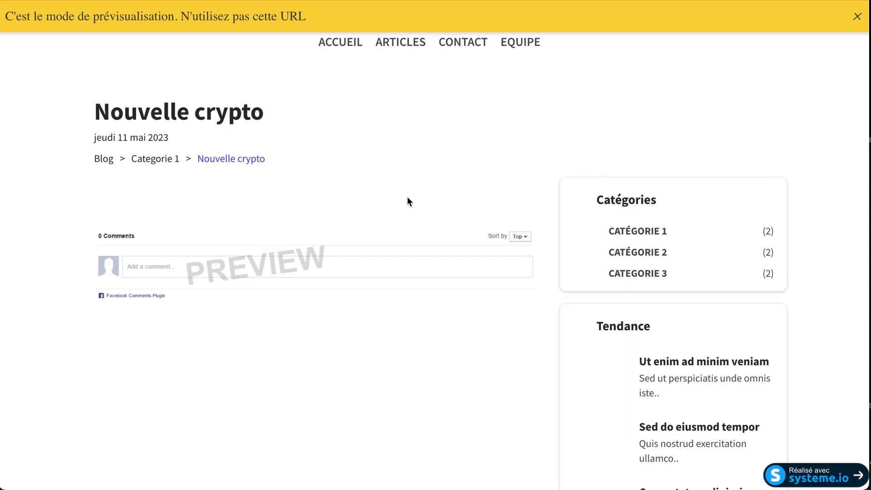
left_click_drag(117, 113, 261, 117)
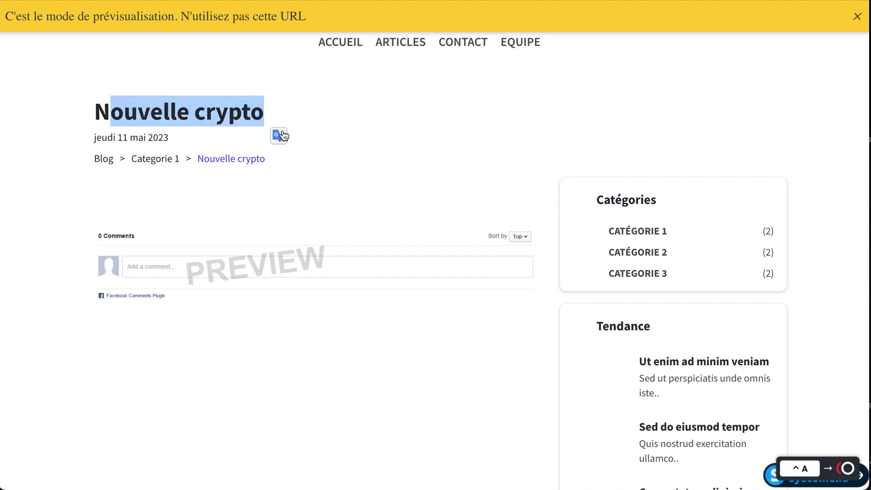
scroll(647, 247, "down", 3)
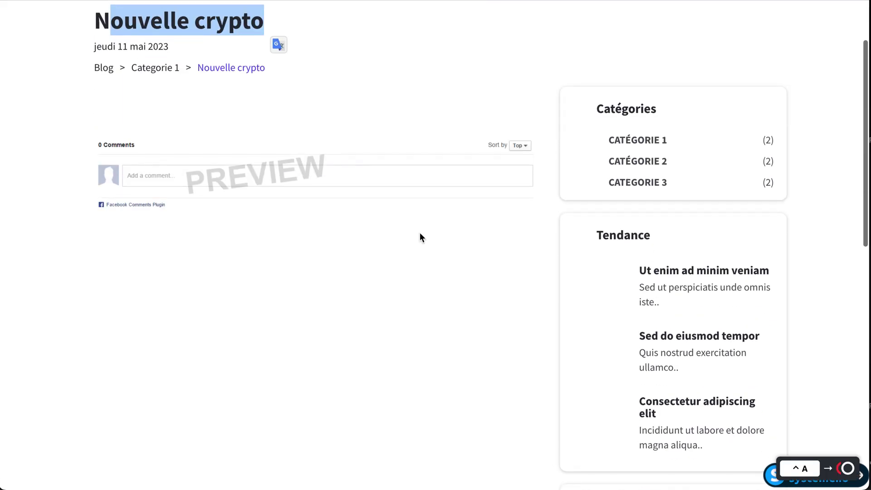
scroll(408, 232, "up", 3)
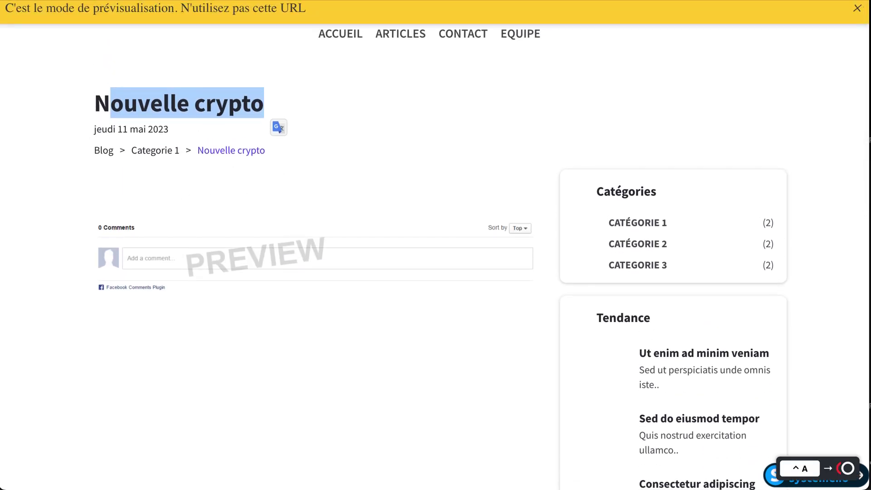
key("super+w")
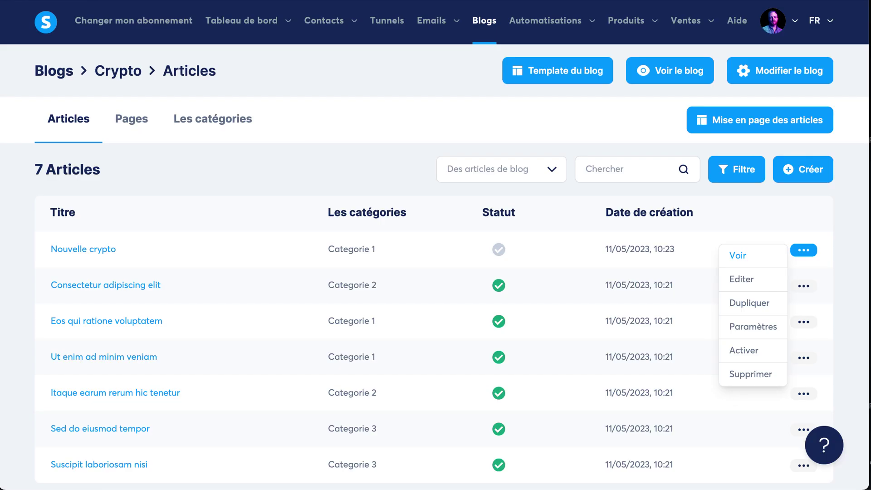
Open the "Nouvelle crypto" article for editing and add a text element to its empty content area.
left_click(803, 250)
left_click(761, 280)
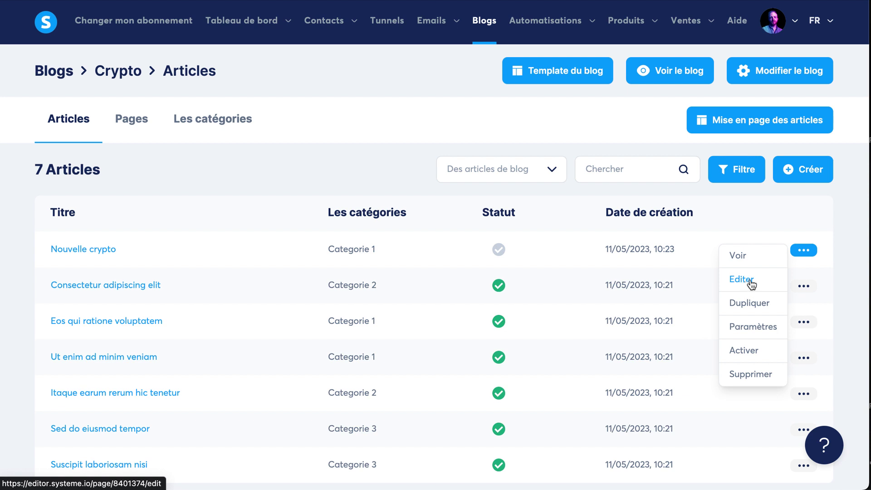
mouse_move(806, 252)
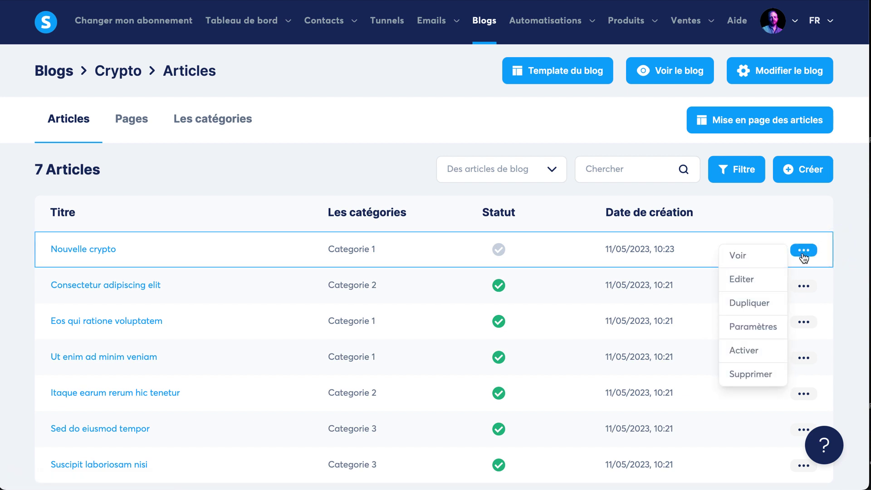
left_click(754, 281)
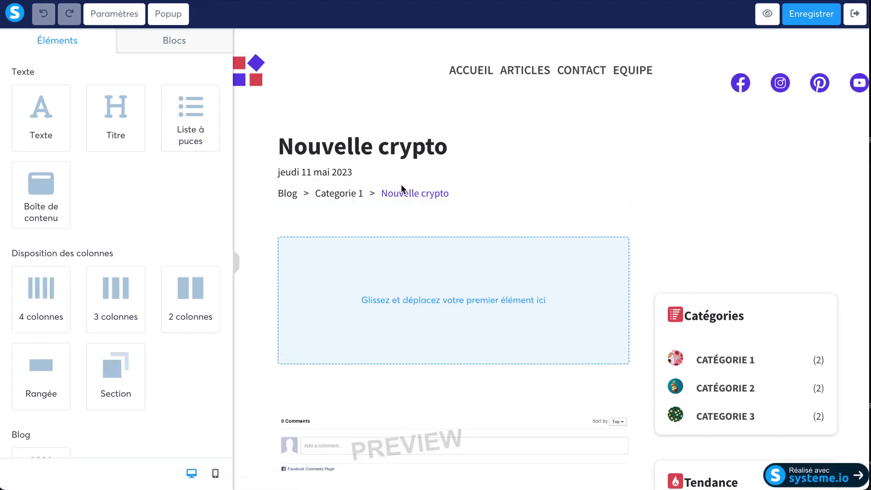
scroll(410, 297, "down", 1)
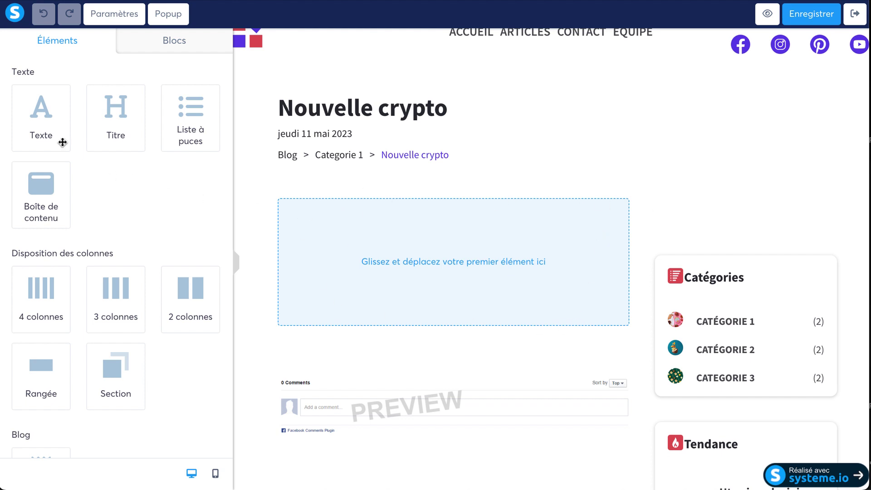
left_click_drag(43, 111, 444, 262)
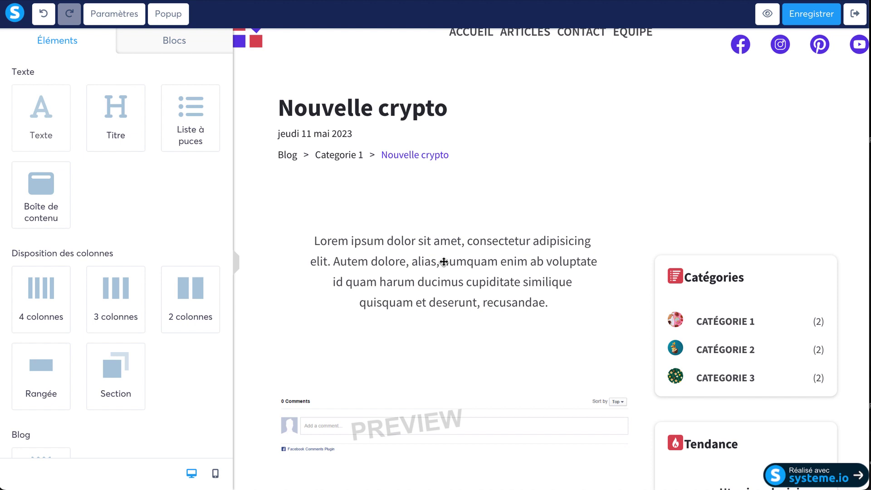
Left-align the whole placeholder paragraph in the article's new text element.
left_click(385, 261)
key("ctrl+a")
scroll(149, 393, "down", 4)
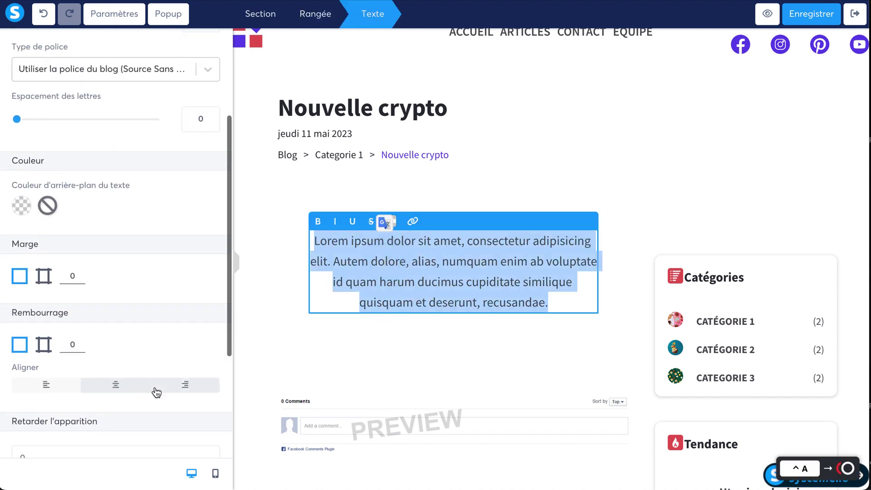
left_click(48, 358)
Copy the placeholder paragraph and paste it twice below itself in the same text element.
key("ctrl+a")
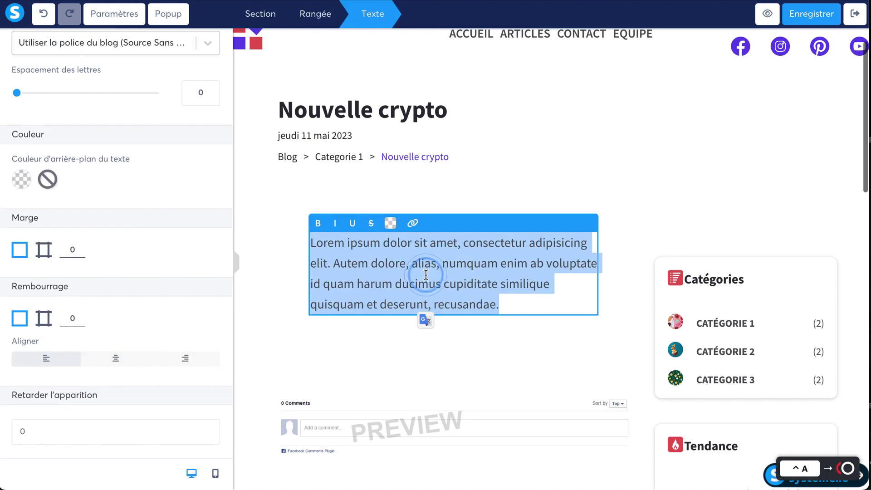
key("ctrl+c")
left_click(511, 305)
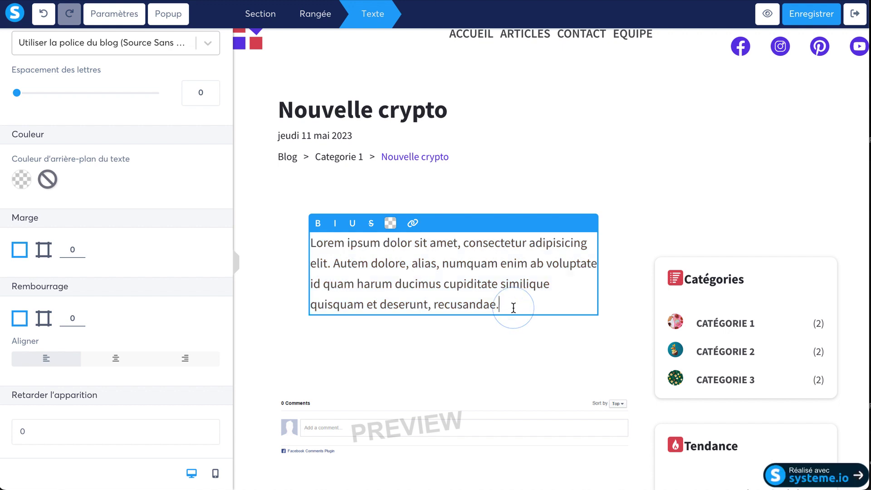
key("ctrl+v")
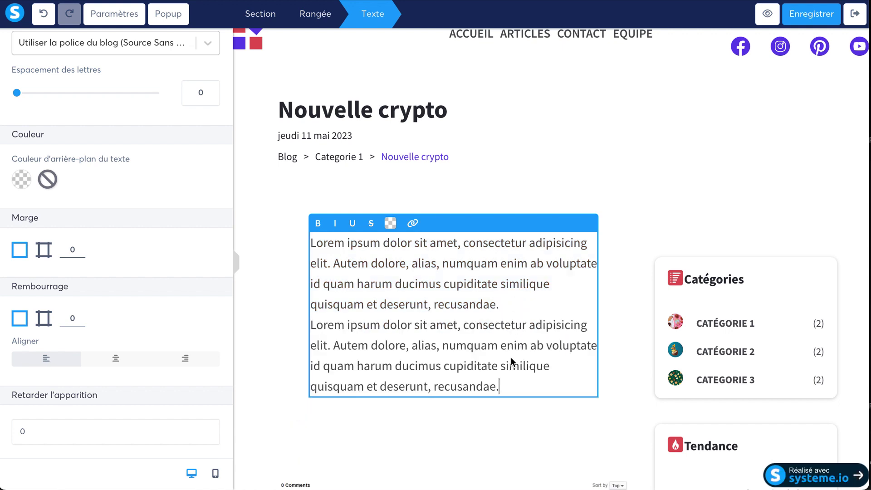
key("ctrl+v")
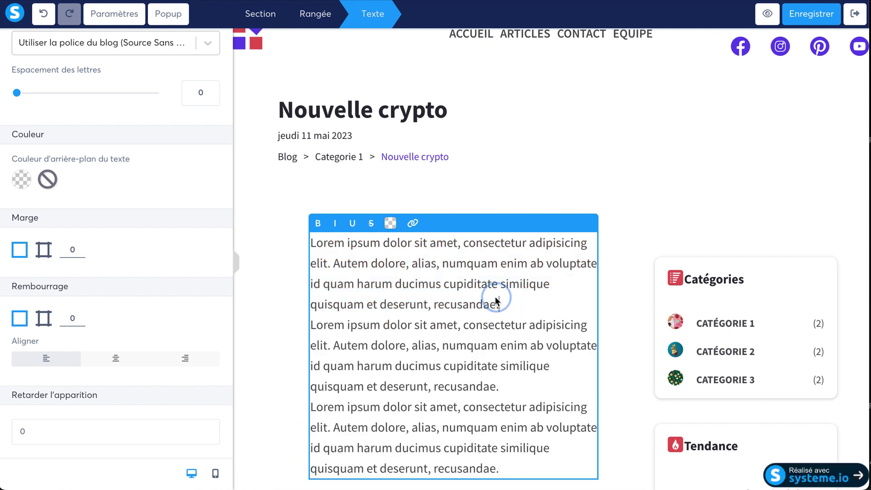
Make the first paragraph bold from "numquam enim ab" to its end and deselect the text element.
left_click_drag(497, 301, 447, 271)
key("ctrl+b")
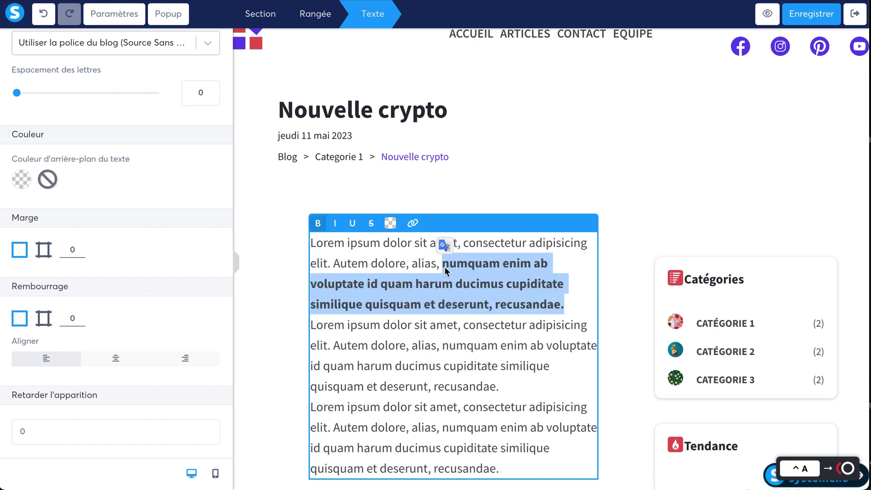
left_click(430, 304)
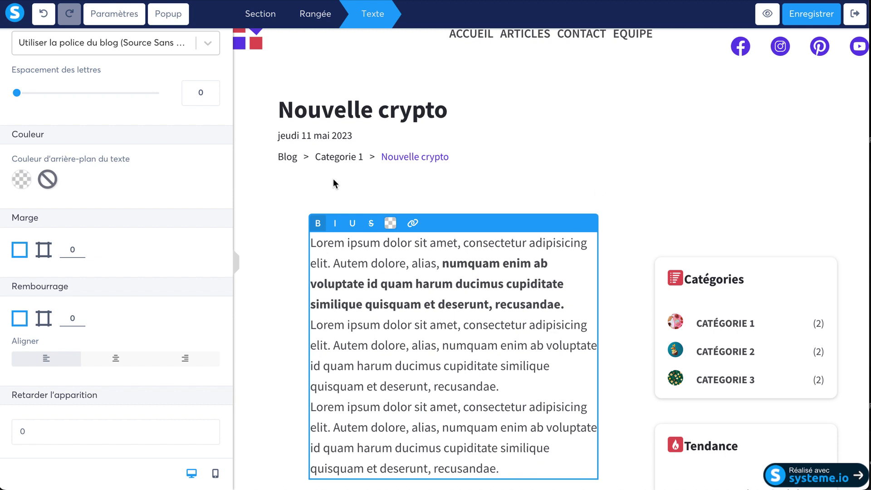
left_click(273, 283)
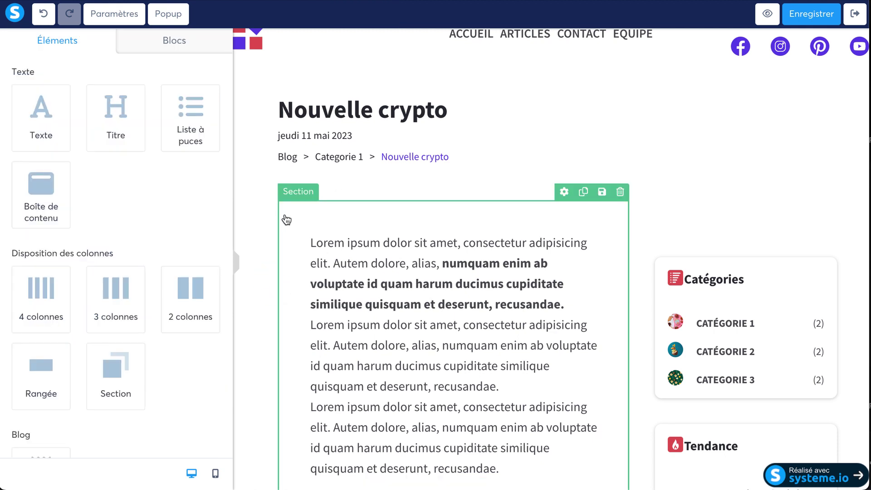
Set the left/right padding of the section around the text to 0 and save the article.
left_click(285, 217)
left_click(262, 192)
left_click(288, 193)
scroll(103, 300, "down", 8)
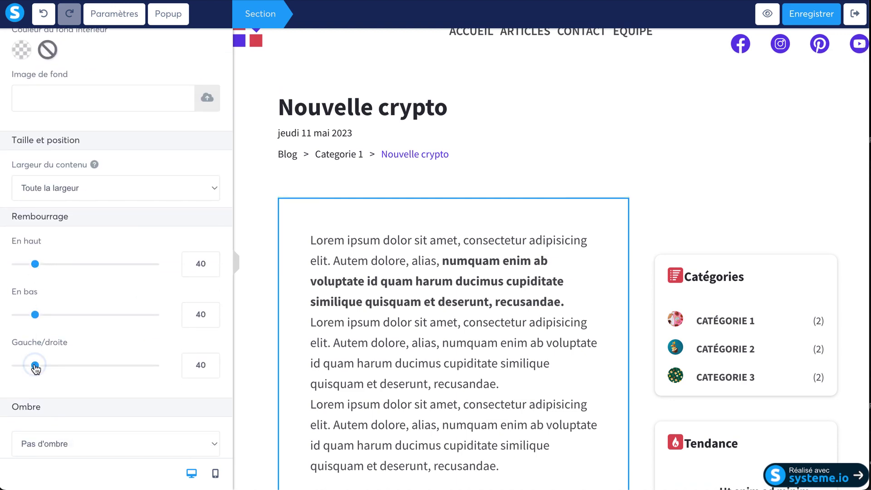
left_click_drag(35, 365, 9, 366)
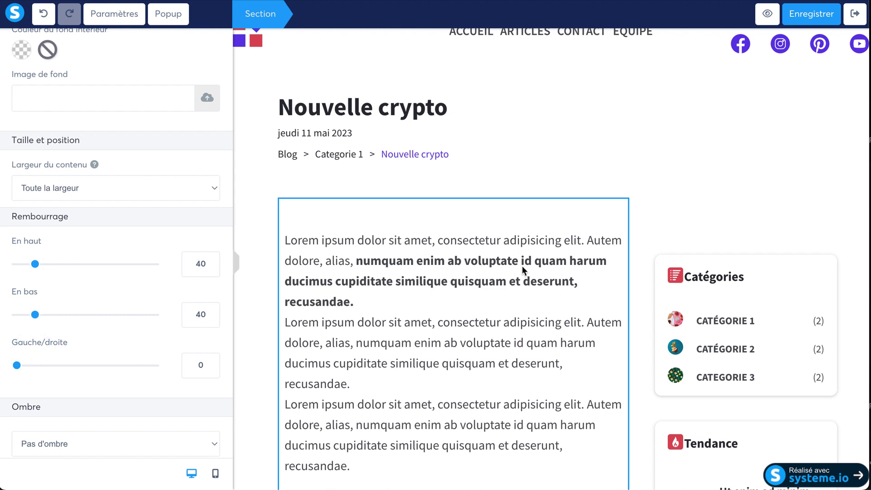
left_click(654, 198)
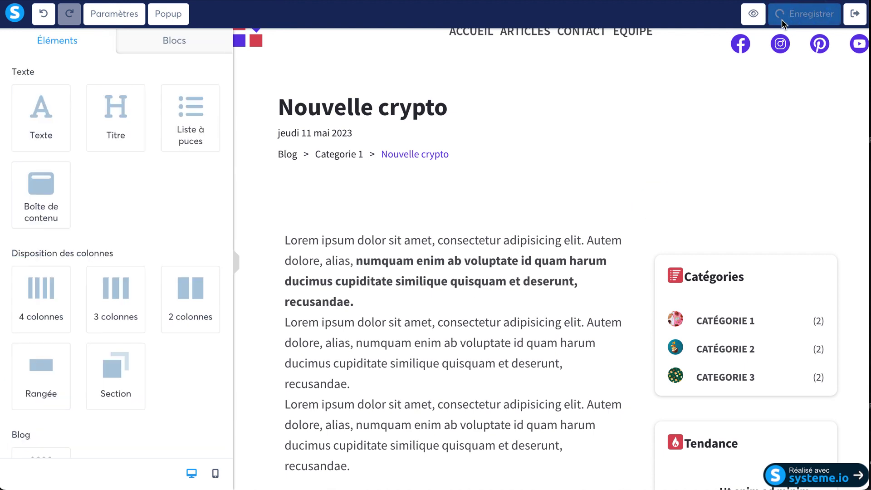
Preview the "Nouvelle crypto" article and look over its body text and comments area.
left_click(767, 15)
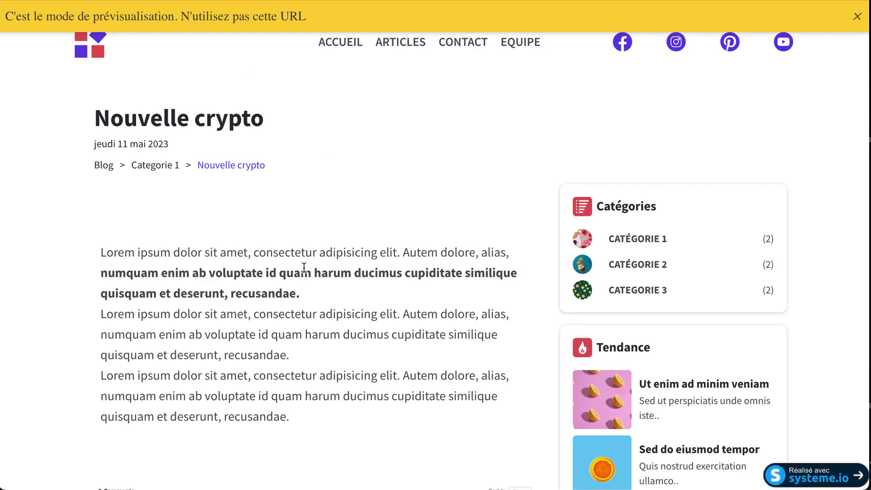
left_click_drag(124, 252, 336, 403)
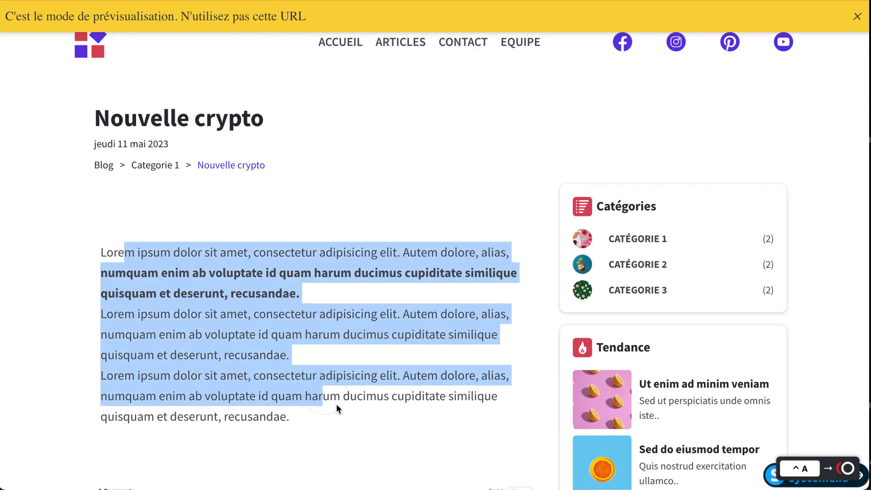
scroll(336, 404, "down", 3)
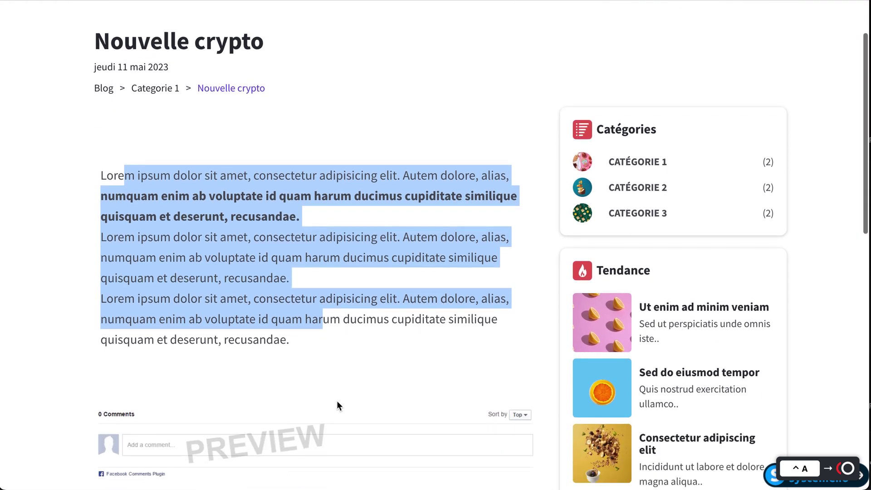
scroll(311, 327, "up", 3)
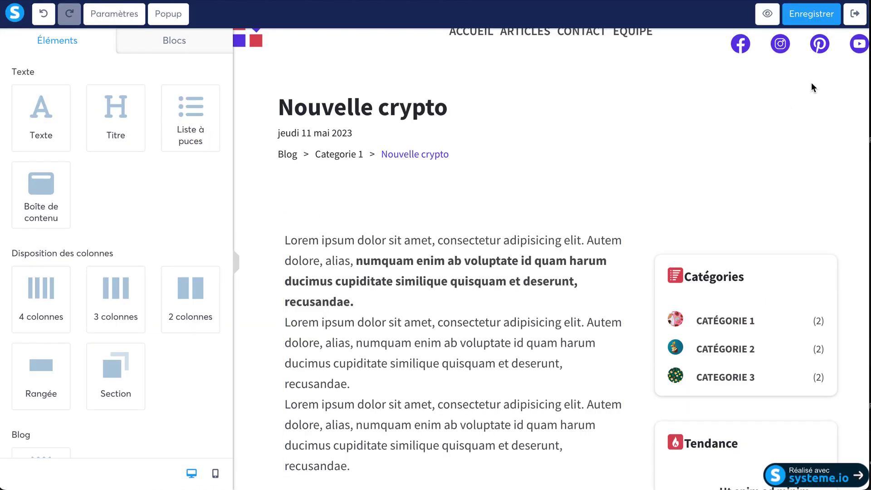
Save the article and leave the editor to check the categories assigned in the article list.
left_click(813, 20)
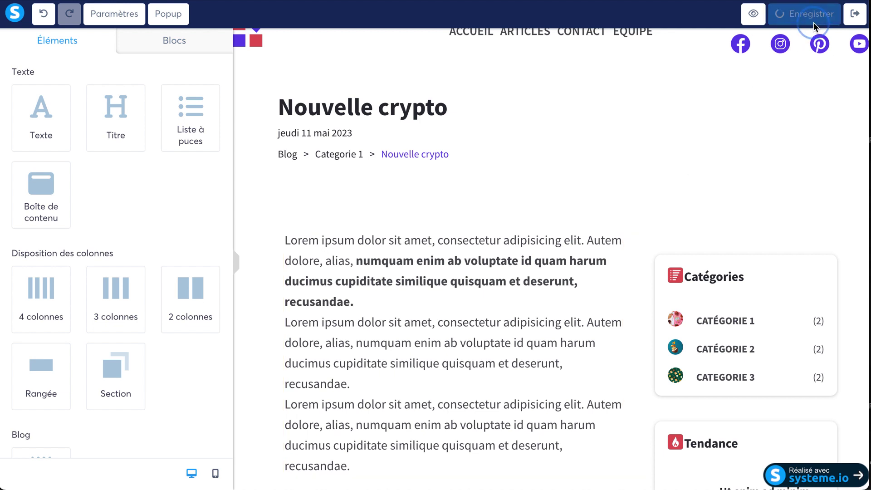
left_click(856, 14)
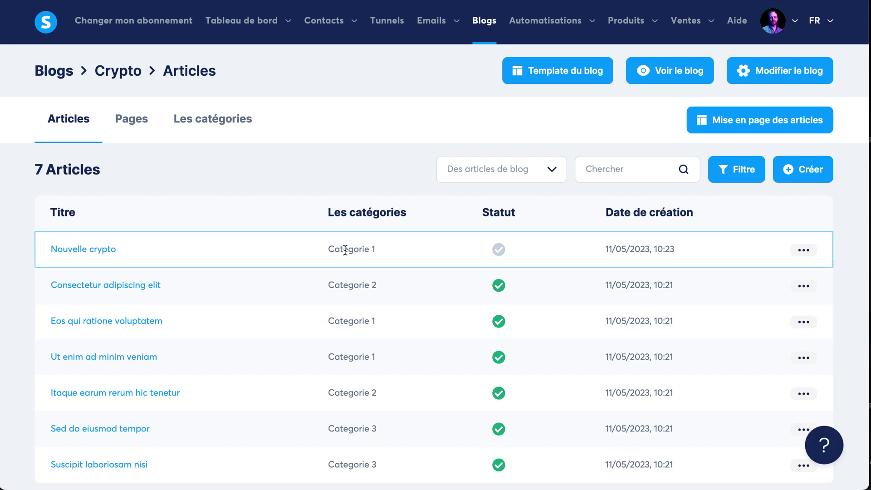
left_click_drag(344, 248, 387, 249)
left_click(366, 283)
left_click_drag(348, 320, 395, 320)
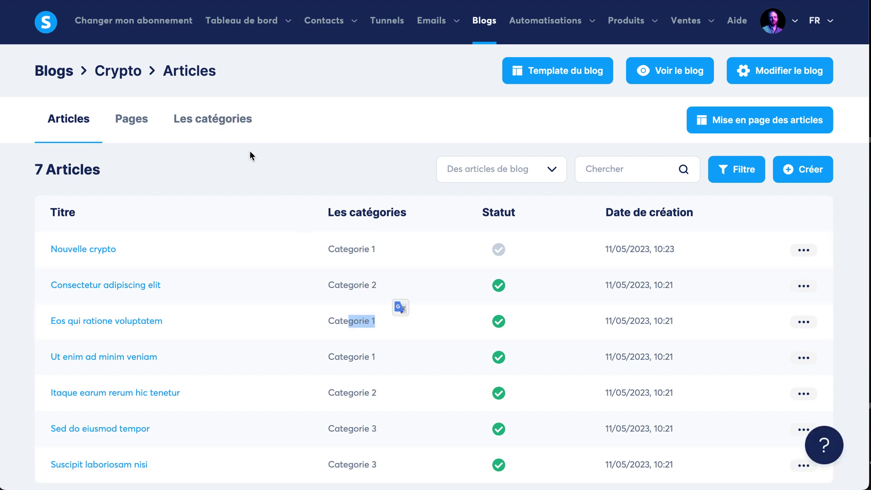
Open the blog's category list and change the name of Categorie 1 to "Finance" in its settings.
left_click(221, 127)
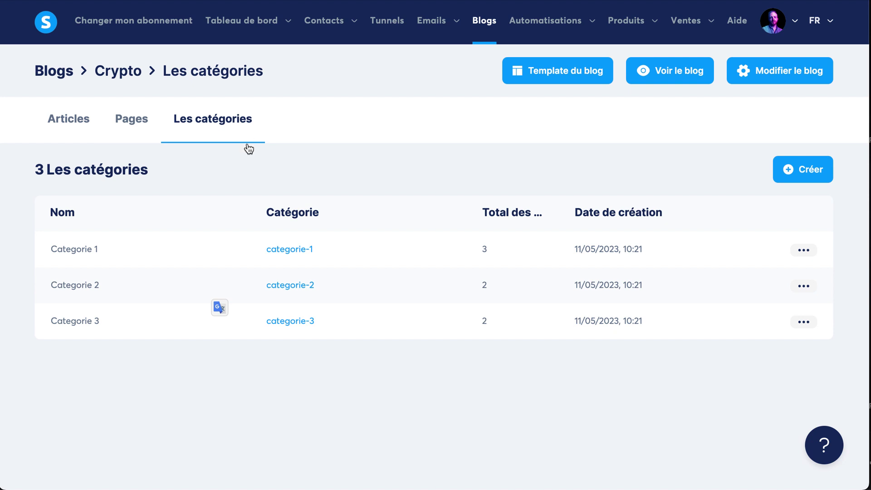
left_click_drag(46, 175, 150, 172)
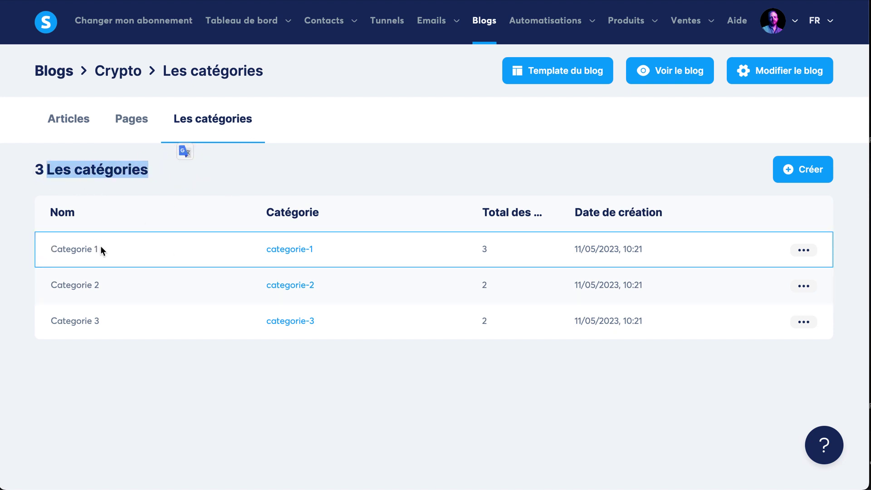
left_click(802, 255)
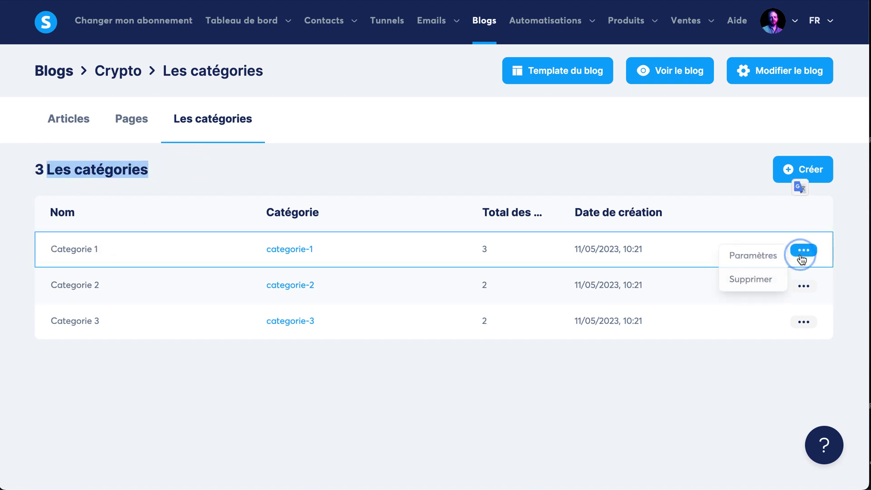
left_click(756, 255)
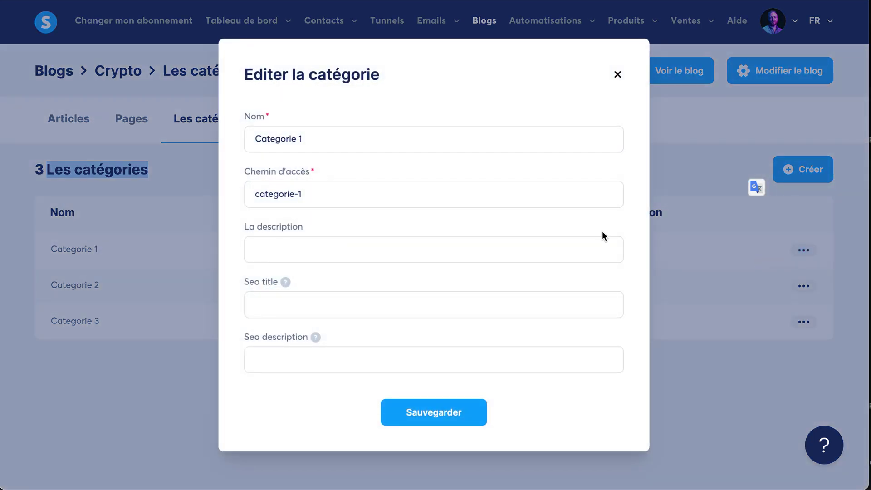
left_click_drag(305, 146, 241, 140)
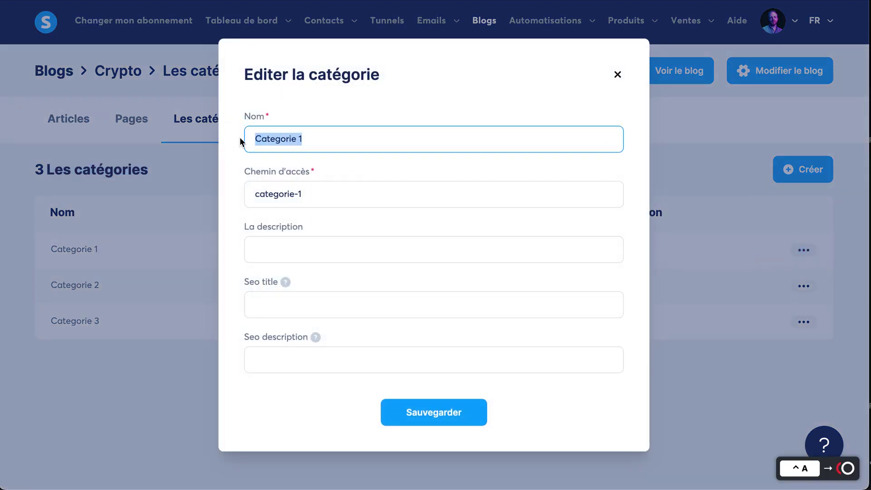
type("Finance")
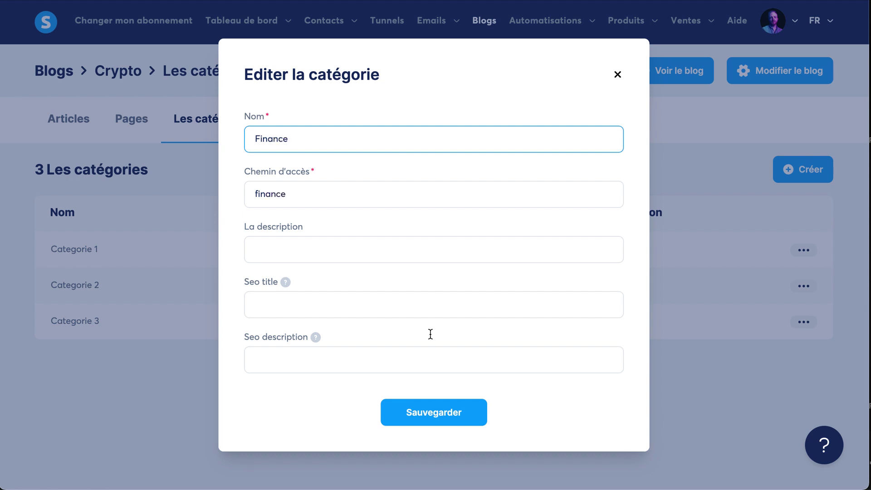
Go over the category's description, SEO title and SEO description fields, leave them empty and save the category.
left_click(292, 245)
left_click(292, 307)
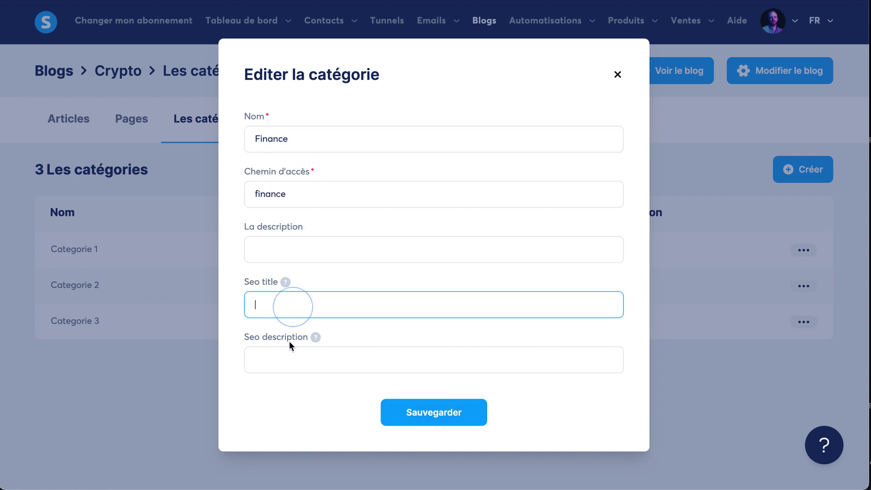
left_click(281, 360)
left_click(292, 305)
left_click(287, 249)
left_click(284, 307)
left_click(288, 351)
left_click_drag(309, 73, 366, 69)
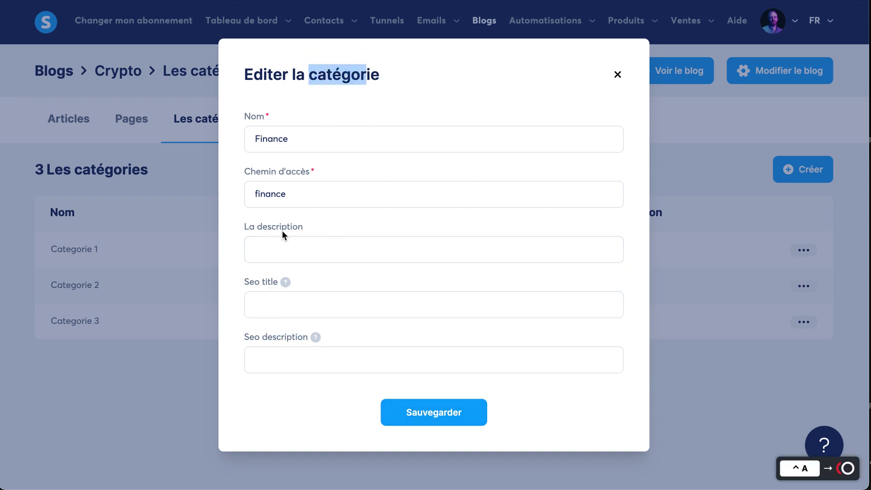
left_click(336, 87)
left_click(273, 303)
left_click(286, 255)
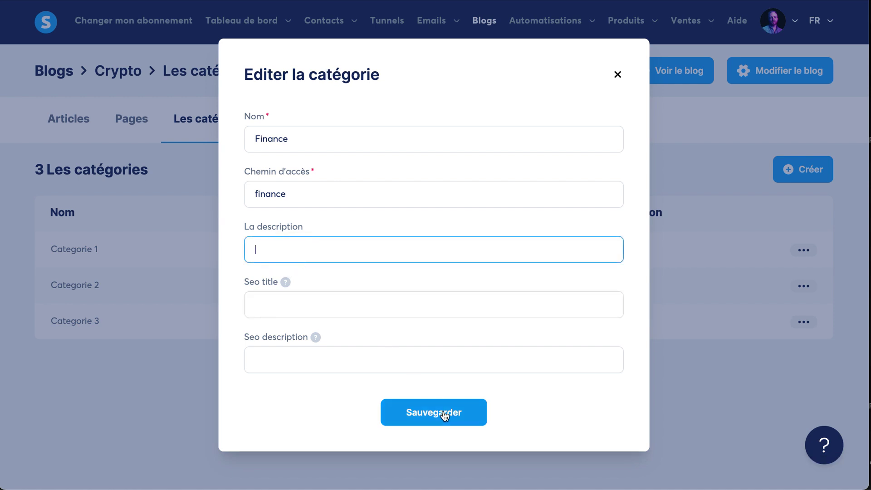
left_click(444, 416)
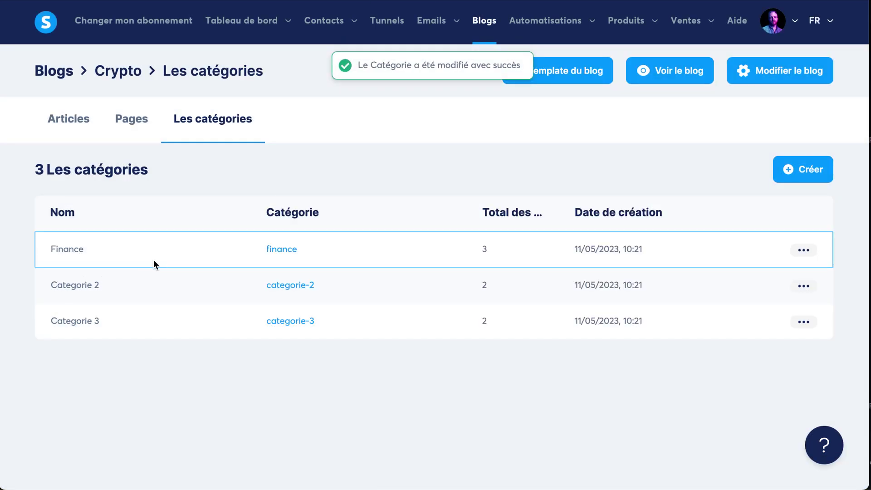
Rename Categorie 2 to "Crypto" in its settings and save the category.
left_click(803, 286)
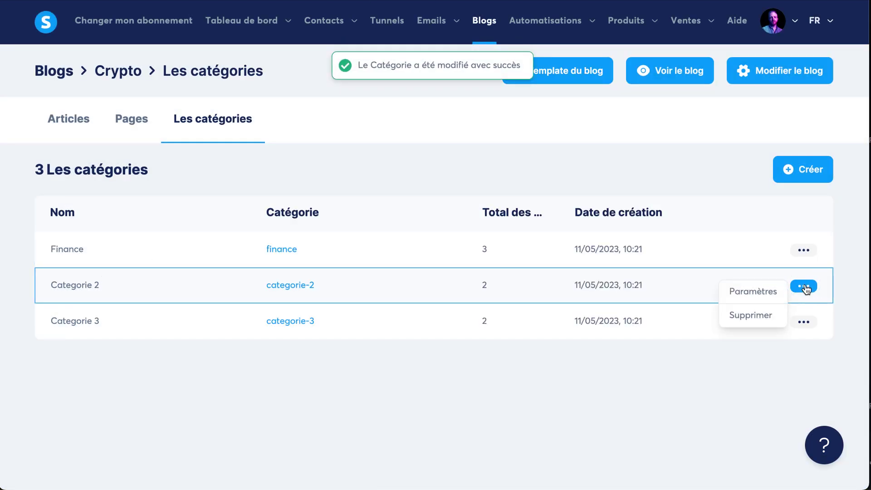
left_click(763, 296)
left_click(244, 137)
key("ctrl+a")
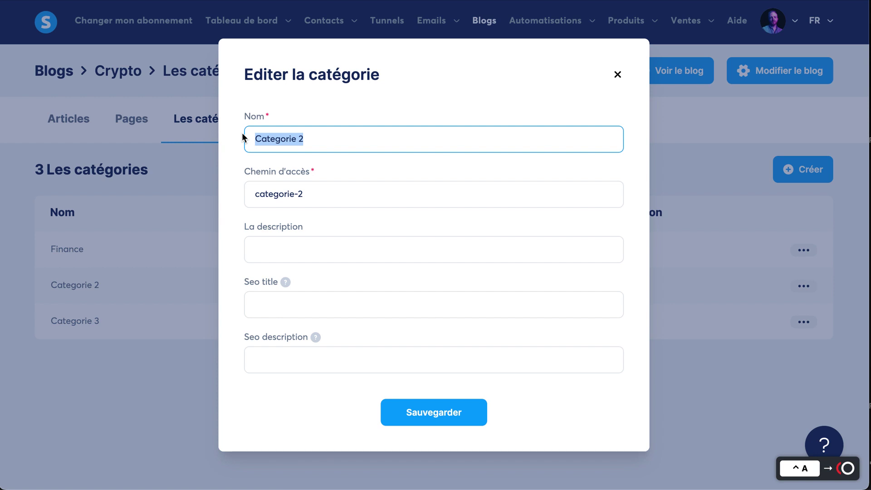
type("Crypto")
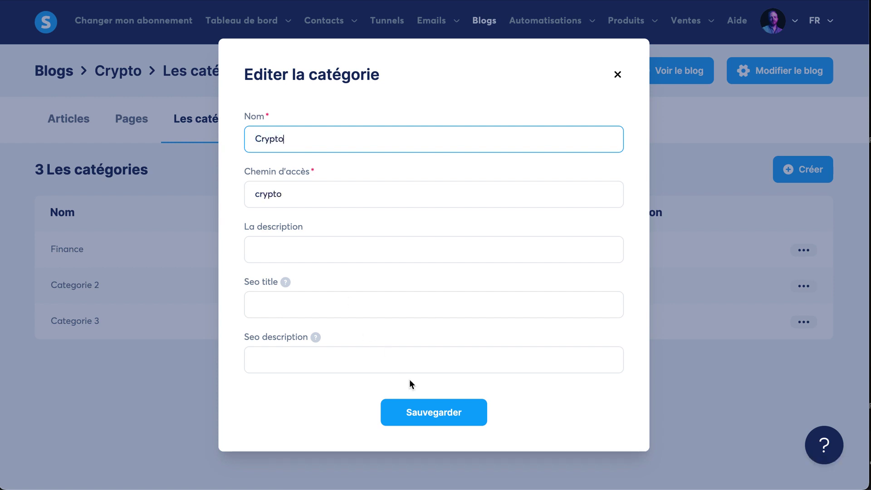
left_click(435, 412)
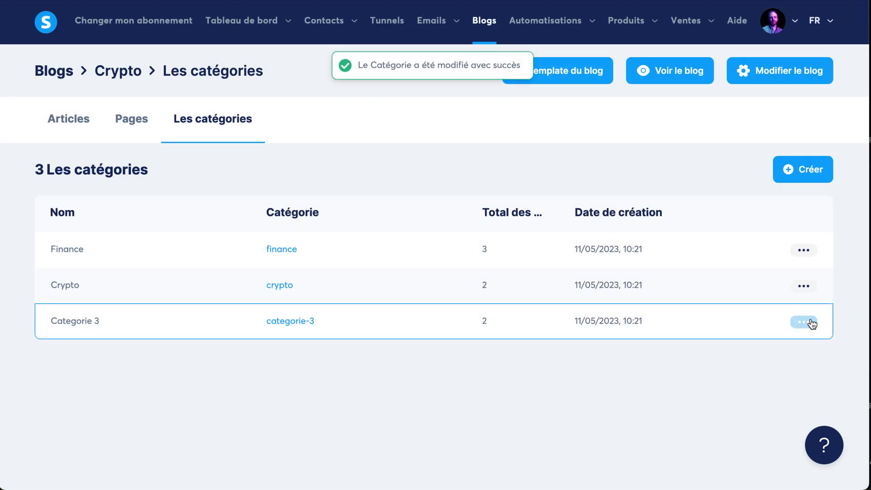
Rename Categorie 3 to "trading" in its settings and save the category.
left_click(803, 322)
left_click(777, 326)
left_click_drag(303, 139, 263, 137)
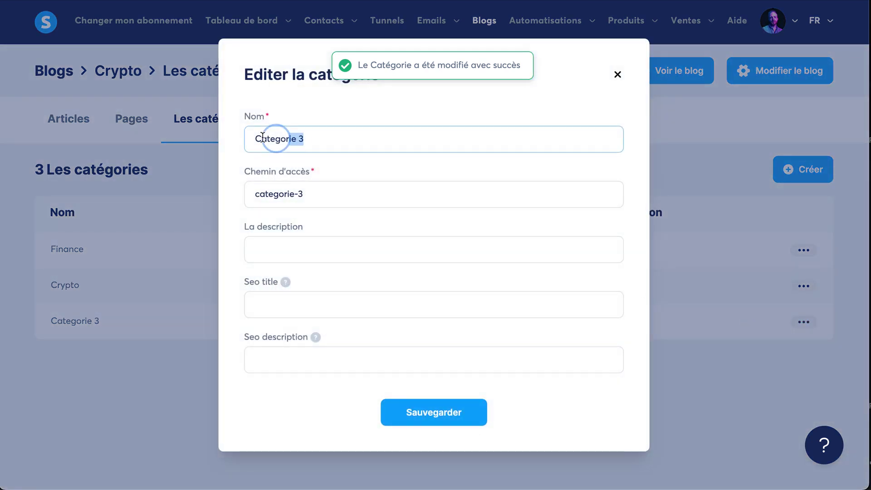
key("ctrl+a")
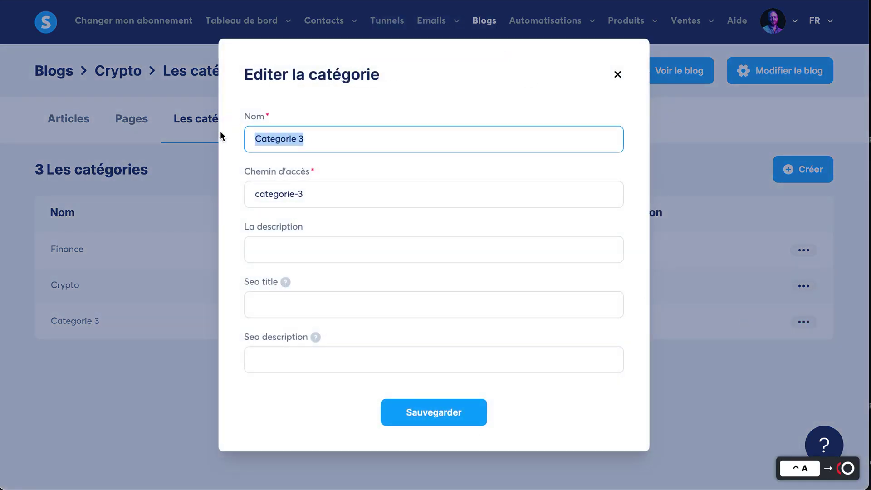
type("trading")
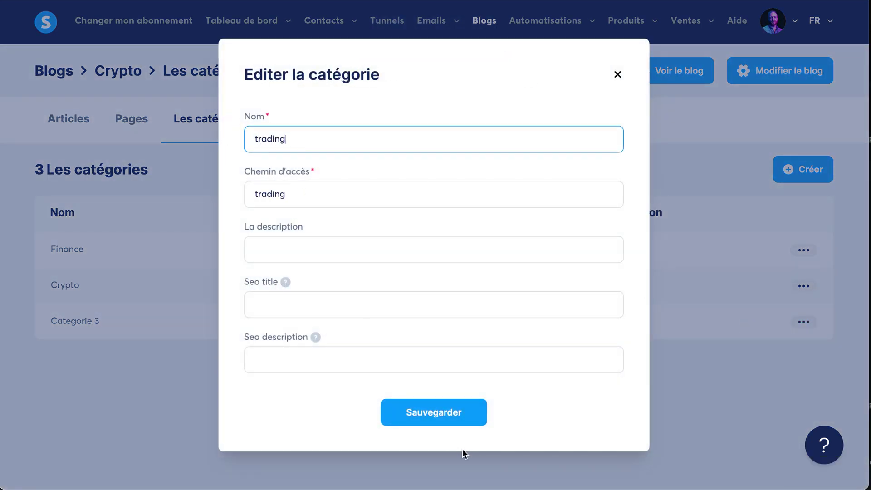
left_click(443, 411)
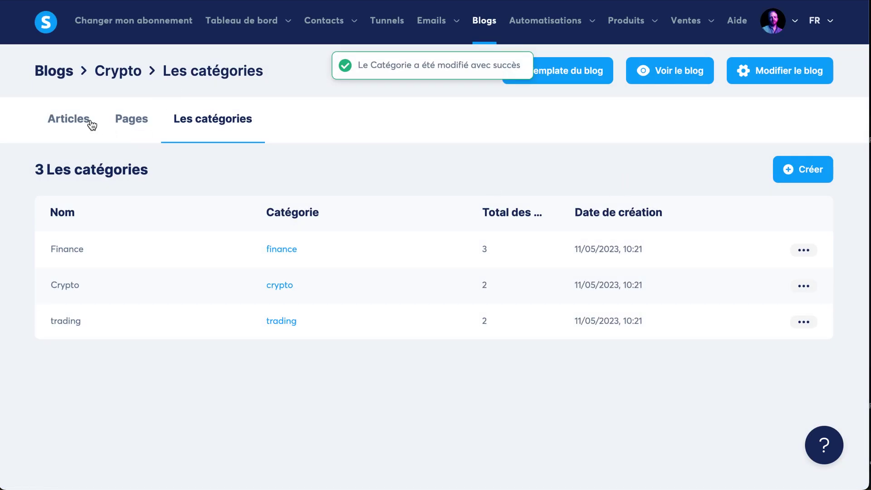
Return to the blog's article list, reload it and check the category names assigned to the articles.
left_click(91, 125)
left_click(144, 129)
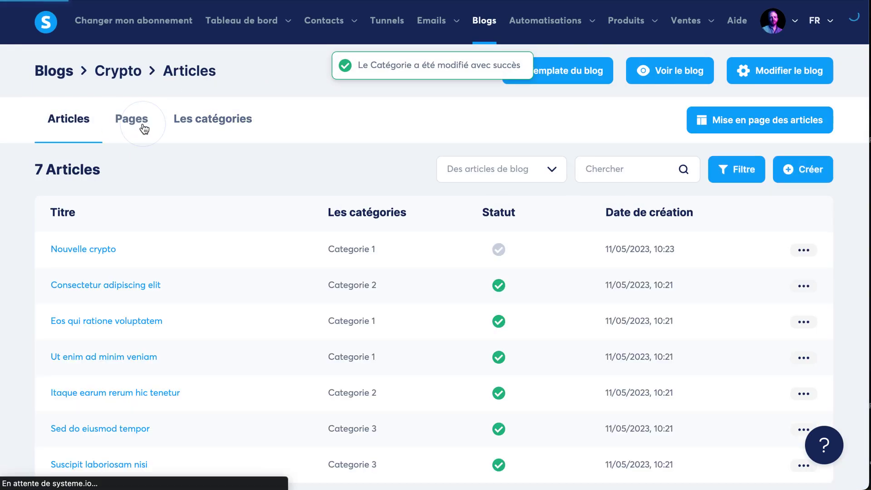
left_click(71, 121)
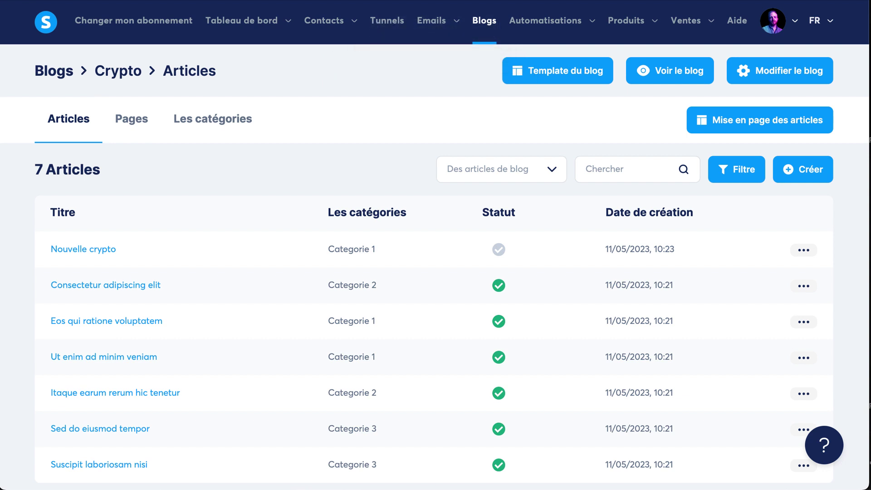
key("super+r")
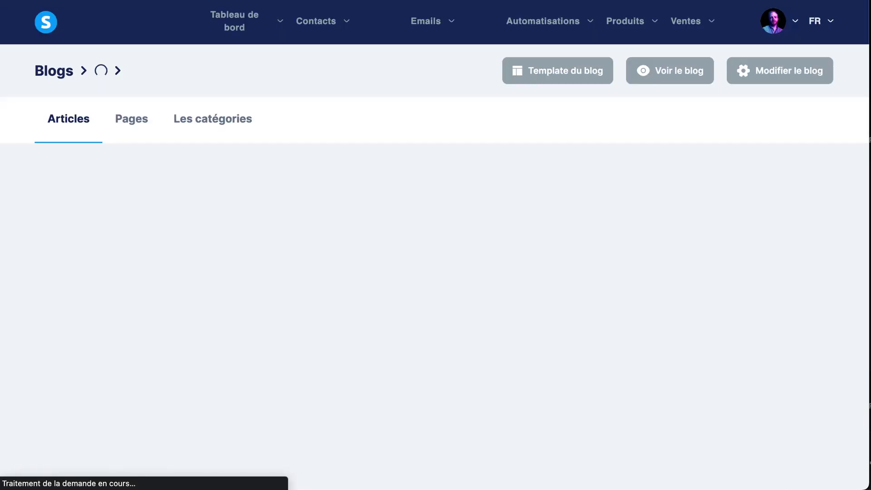
scroll(349, 324, "down", 1)
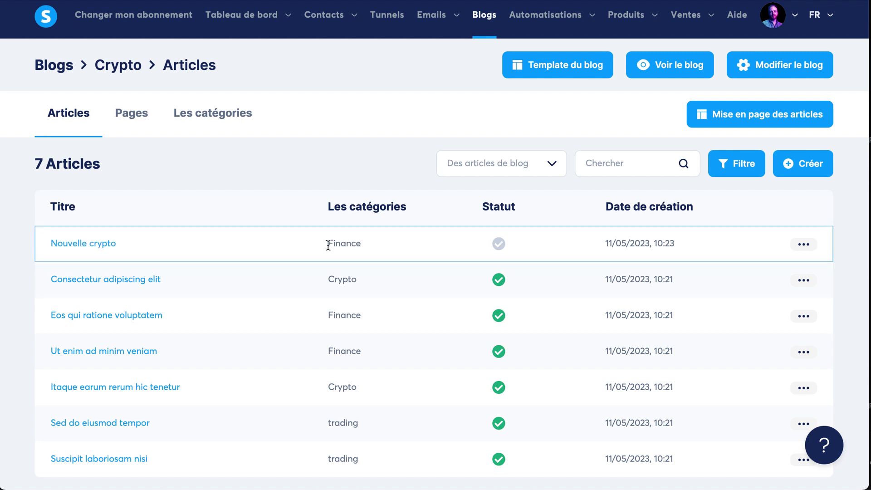
left_click_drag(327, 245, 395, 239)
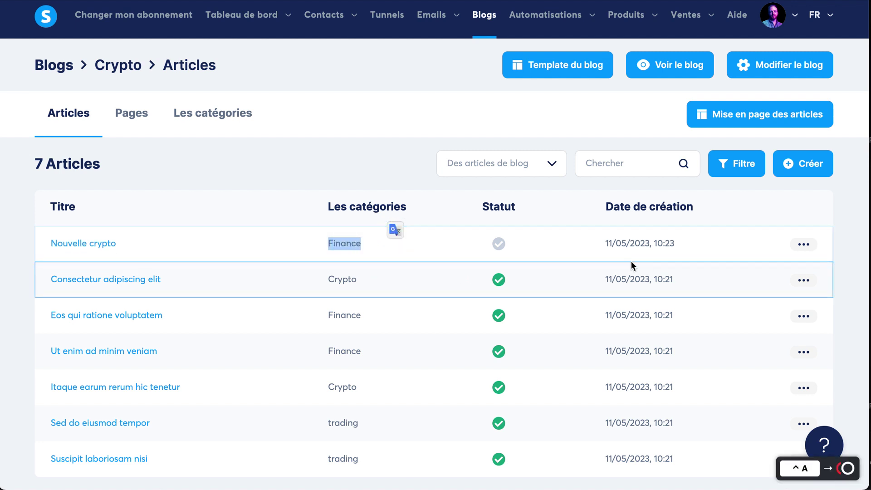
left_click(535, 210)
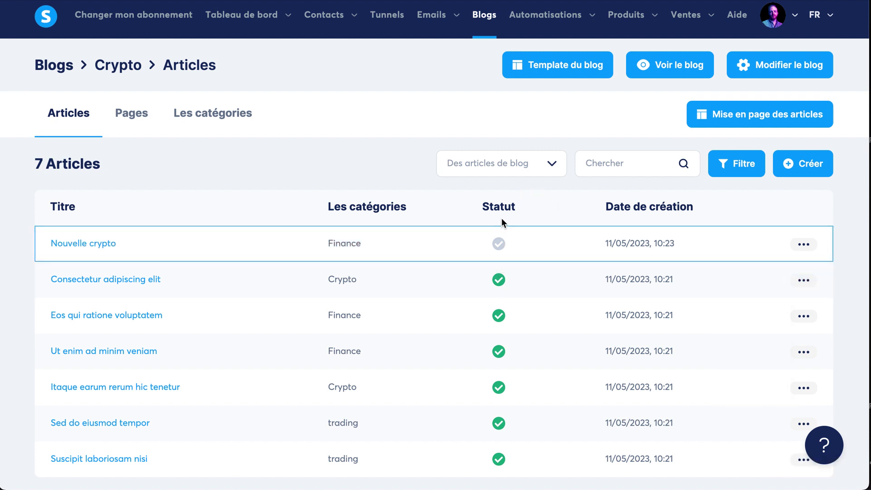
Check the status column, activate the "Nouvelle crypto" article and confirm the action.
left_click_drag(483, 208, 519, 213)
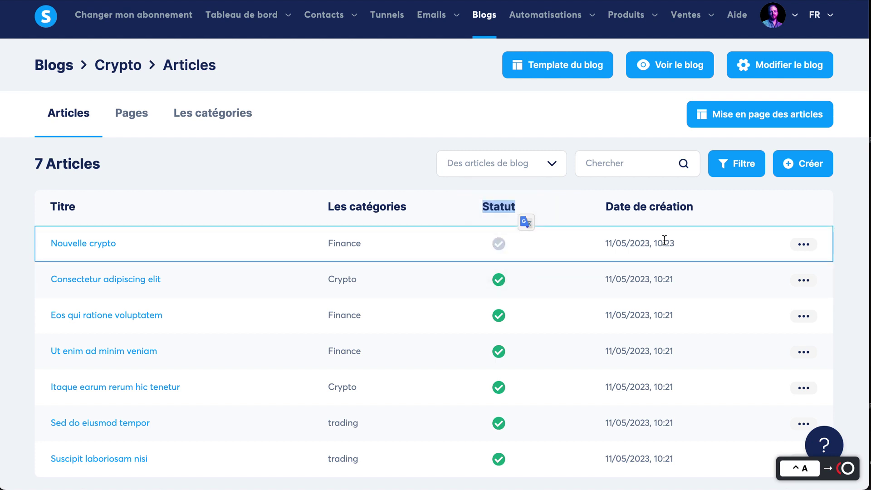
left_click(803, 245)
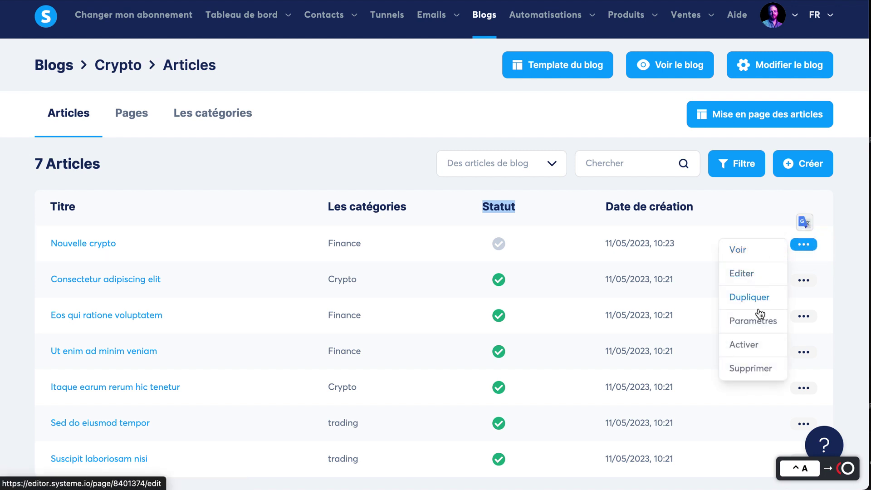
left_click(749, 346)
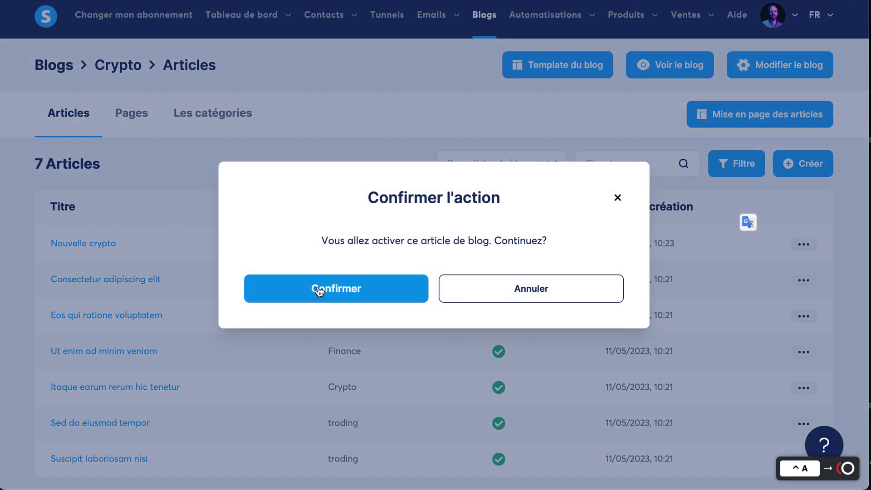
left_click(354, 292)
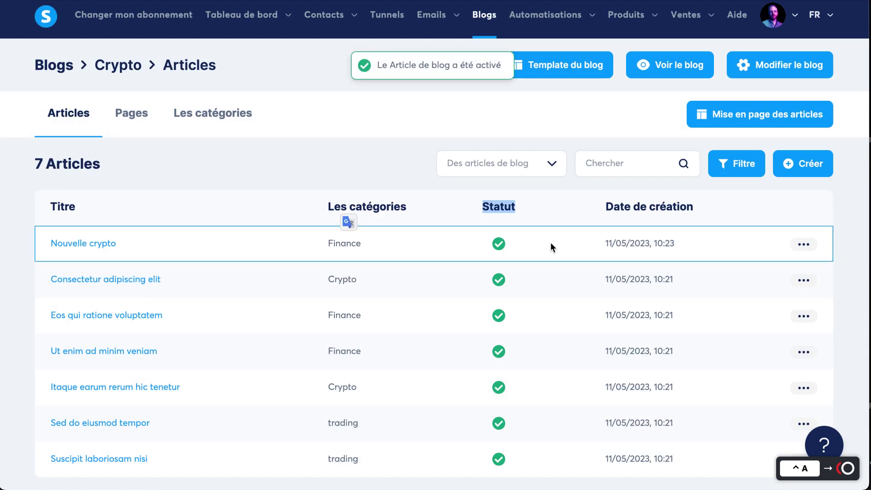
View the published "Nouvelle crypto" article and look over its date, body text, sidebar and footer.
left_click(804, 245)
left_click(765, 249)
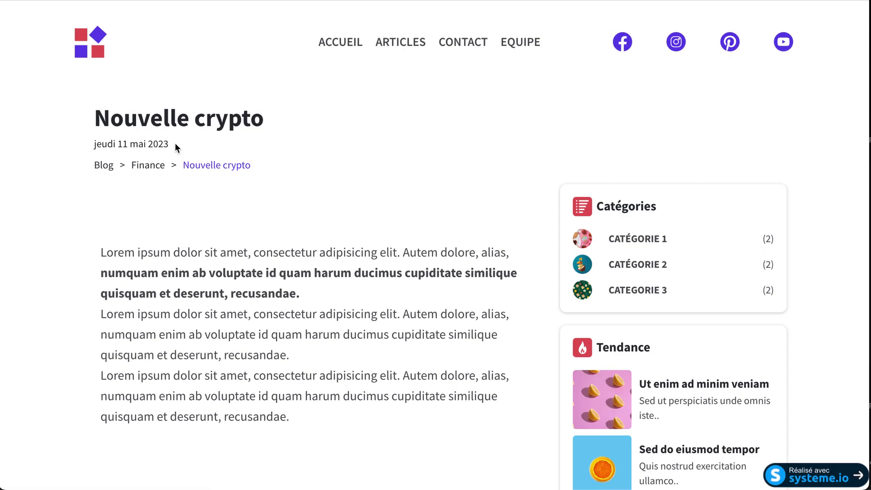
left_click_drag(173, 145, 91, 144)
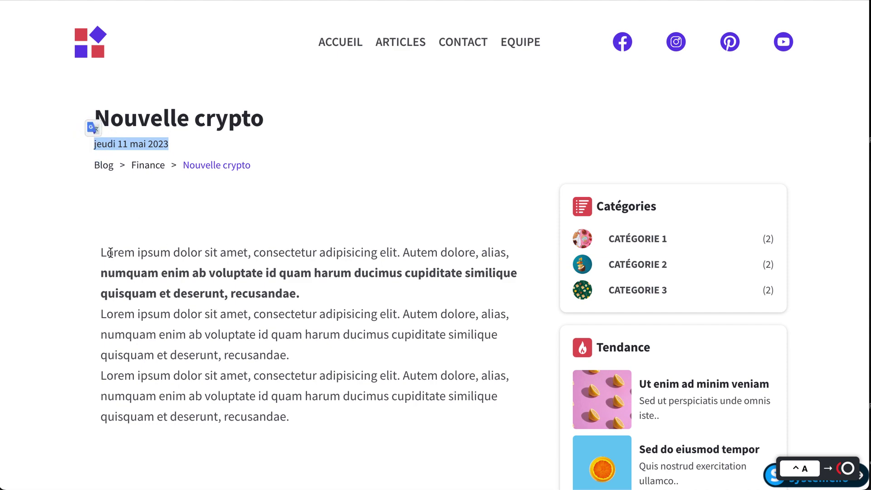
left_click_drag(109, 252, 469, 395)
scroll(471, 395, "down", 12)
scroll(472, 400, "up", 12)
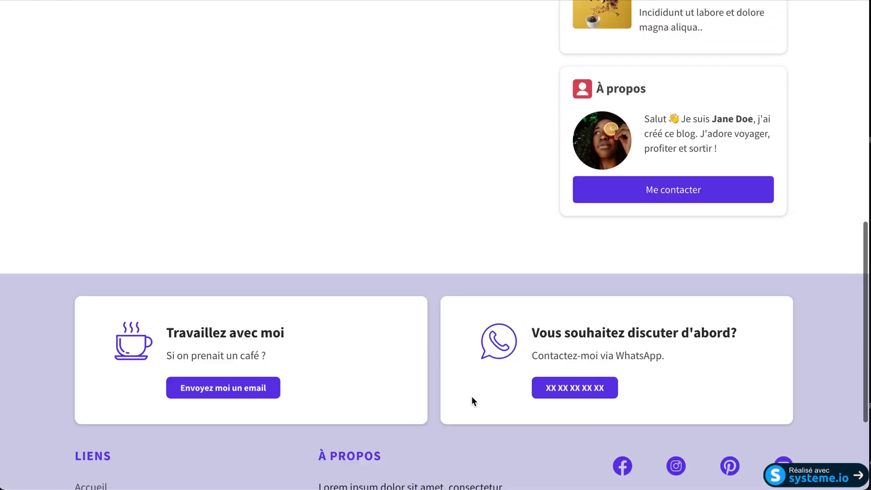
left_click(220, 271)
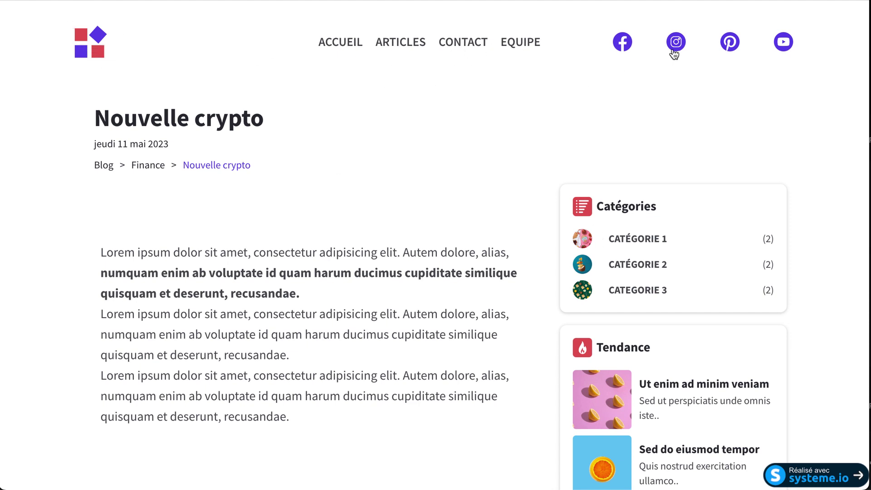
scroll(665, 272, "down", 15)
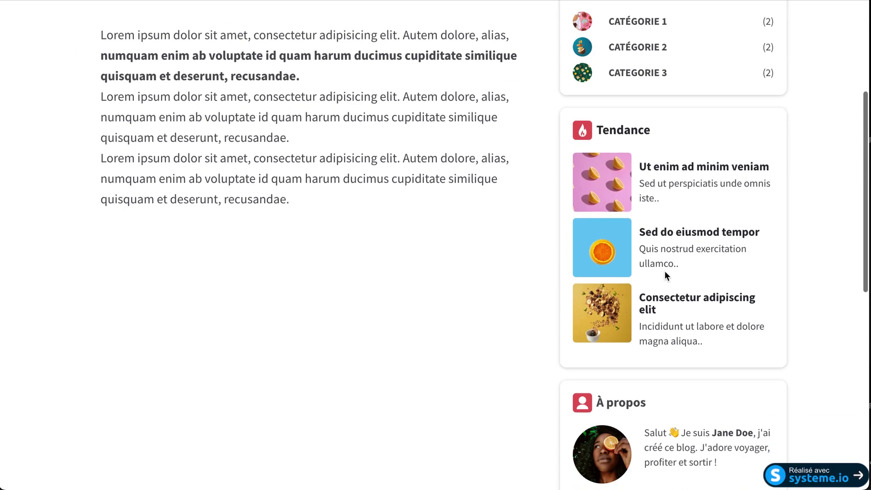
scroll(667, 272, "up", 15)
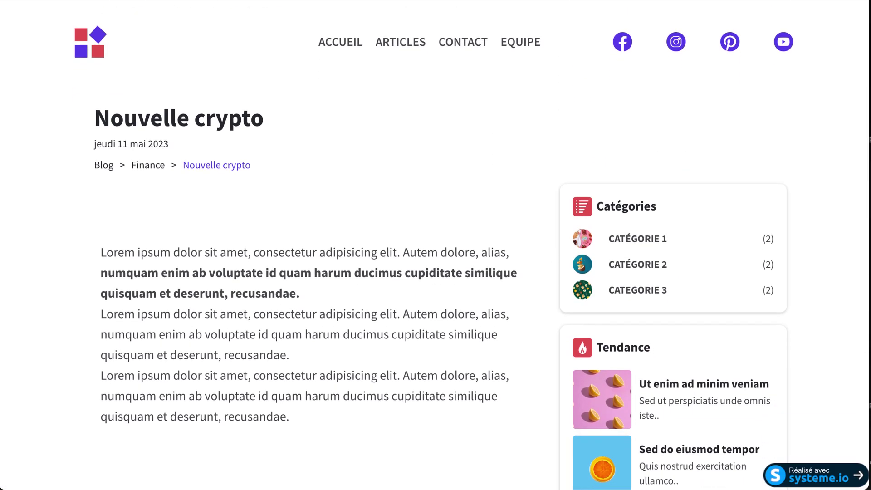
Go back to the blog's article list and open the blog template in the page editor.
left_click(194, 0)
left_click(434, 122)
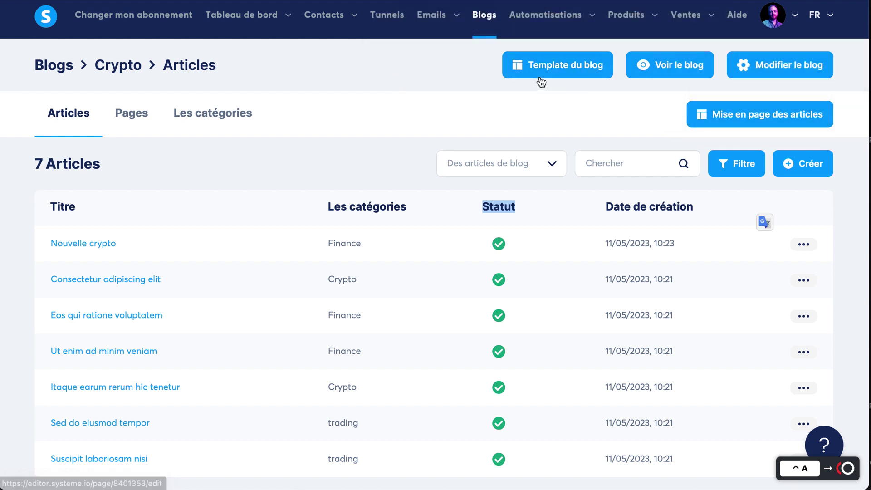
left_click(566, 72)
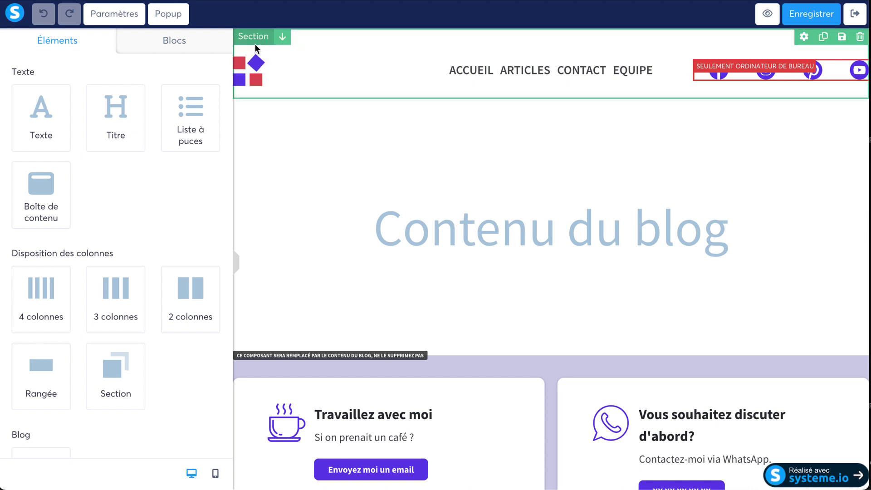
Select the header section and narrow the logo column so the navigation menu sits close to the logo.
left_click(255, 38)
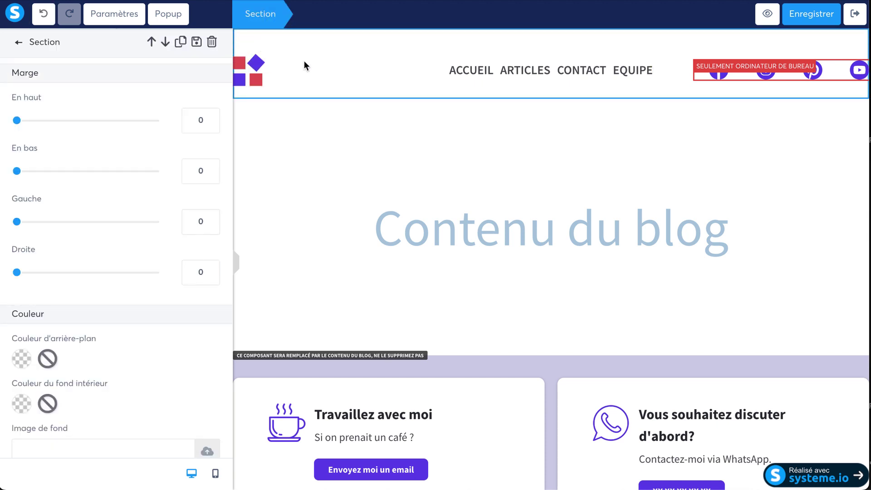
left_click(447, 73)
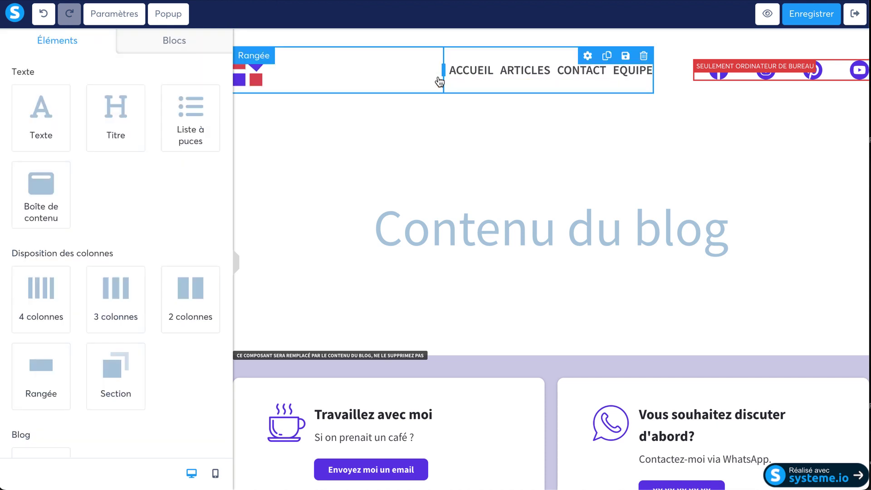
left_click_drag(439, 75, 320, 75)
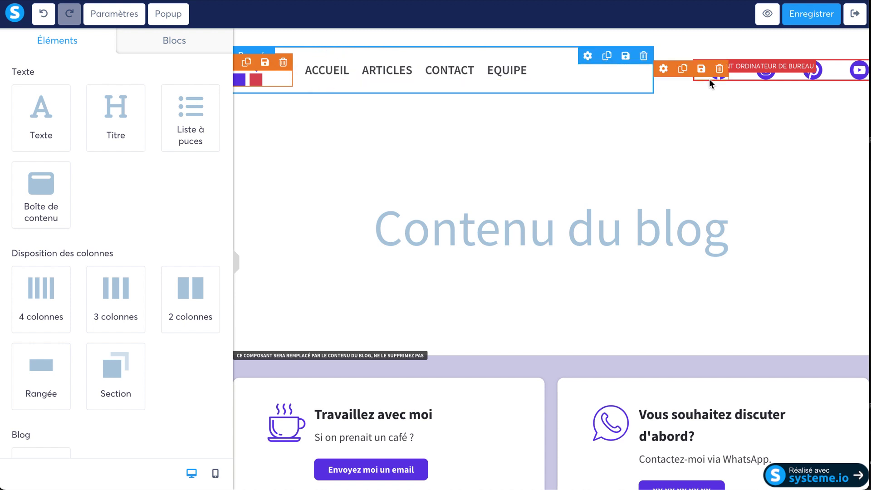
Inspect the header logo's image settings and upload dialog, and leave them without choosing a file.
left_click(249, 78)
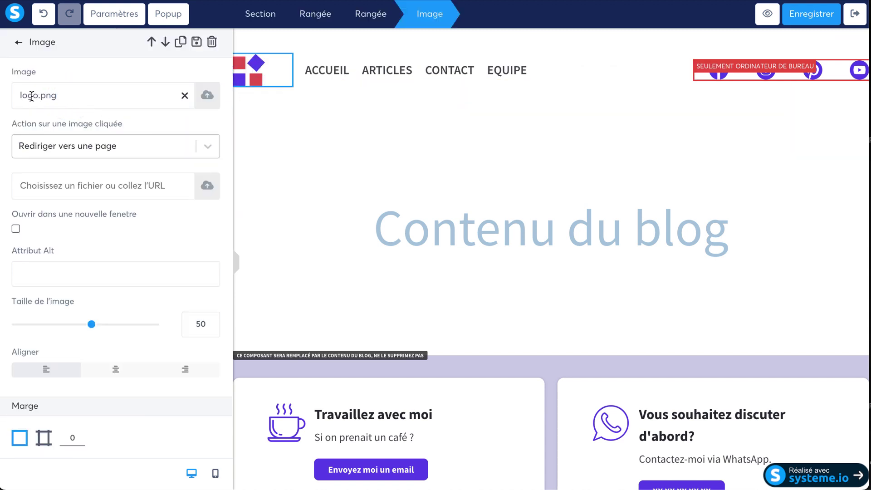
double_click(46, 95)
left_click(207, 95)
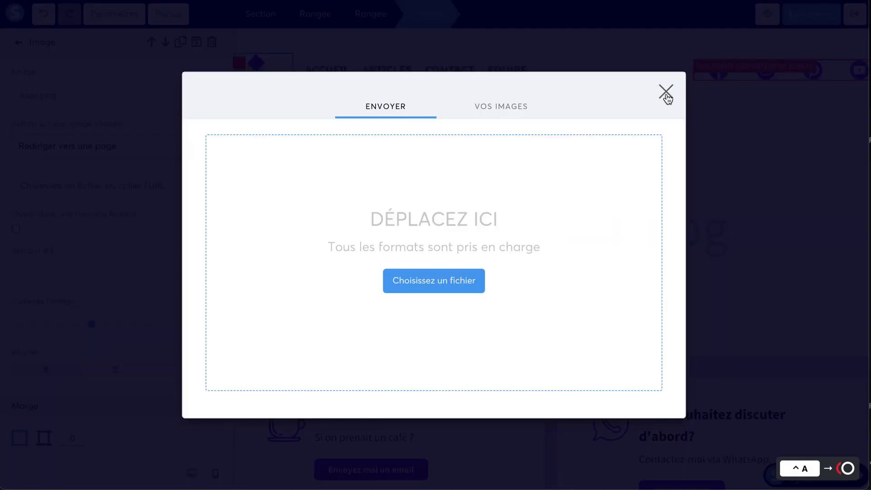
left_click(666, 95)
left_click(320, 100)
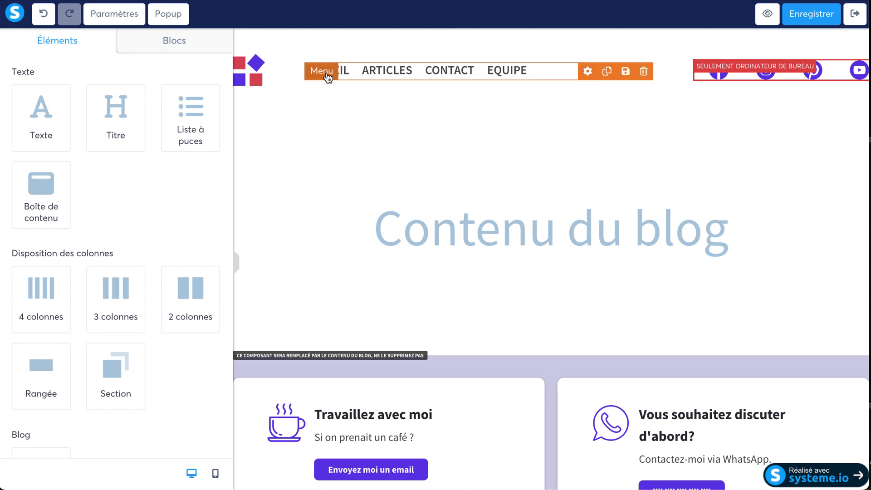
Select the header menu and review the titles and link targets of its ACCUEIL, ARTICLES, CONTACT and EQUIPE items.
left_click(389, 76)
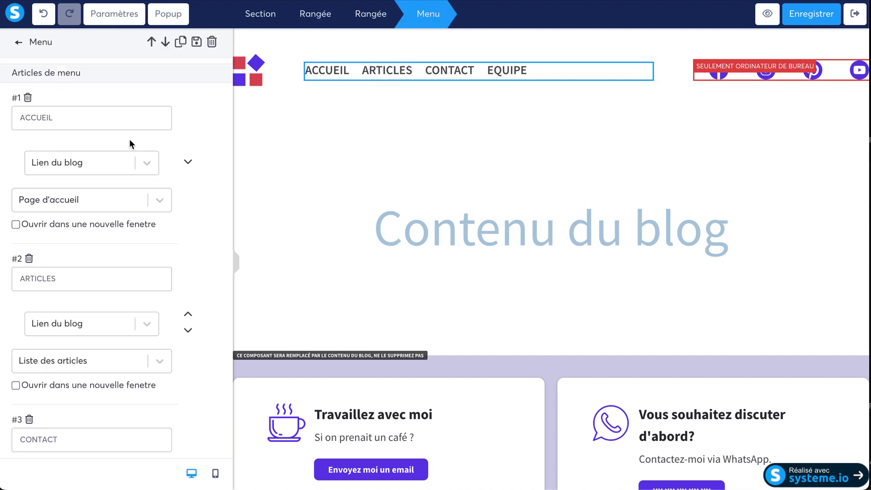
left_click(317, 72)
left_click(349, 73)
left_click(59, 117)
scroll(79, 182, "down", 1)
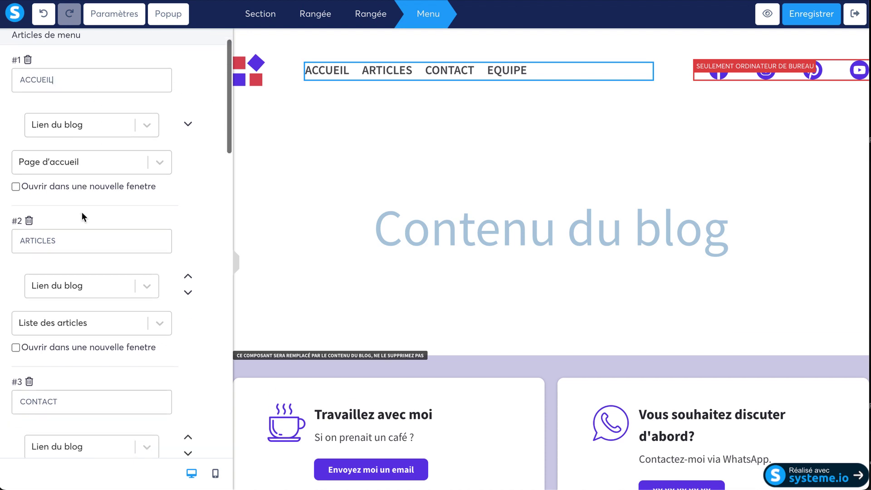
left_click(55, 231)
scroll(91, 313, "down", 2)
left_click(58, 311)
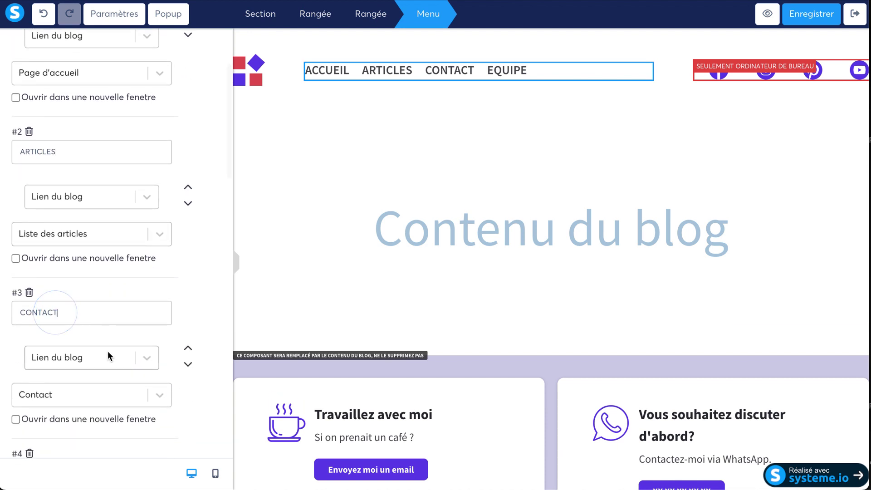
scroll(107, 356, "down", 2)
left_click(62, 399)
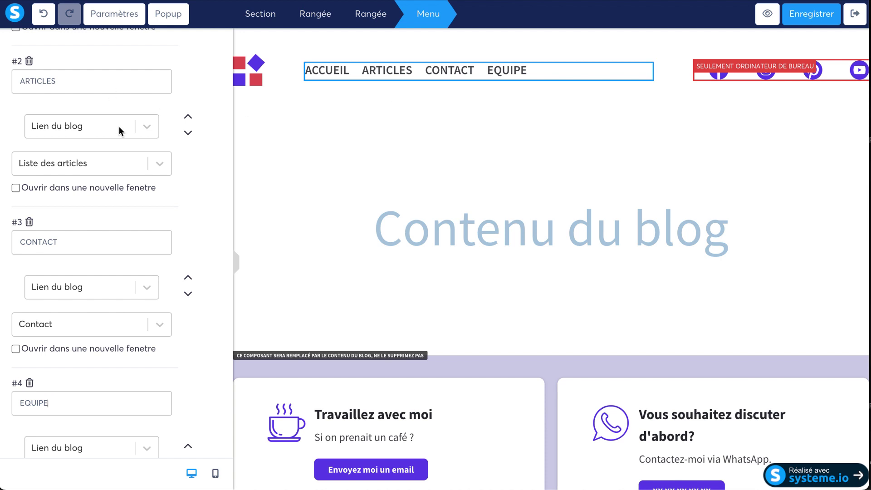
scroll(187, 195, "down", 5)
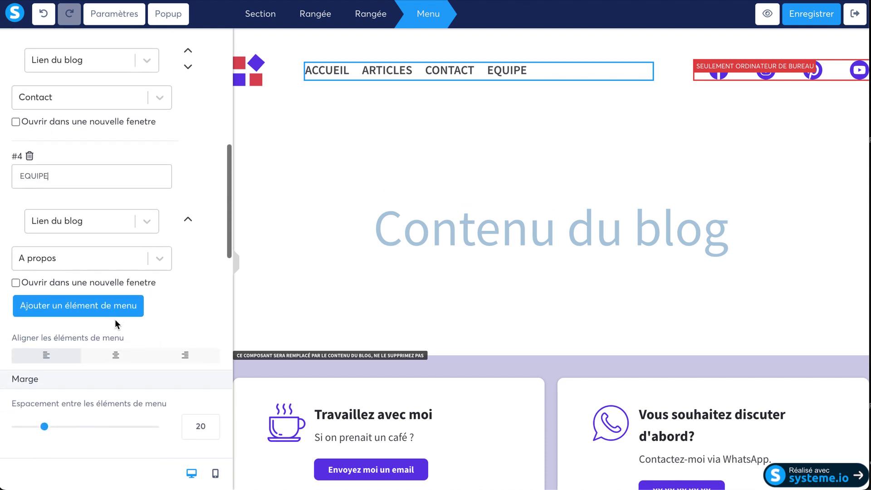
Add a fifth item titled NEWS to the header menu.
left_click(107, 310)
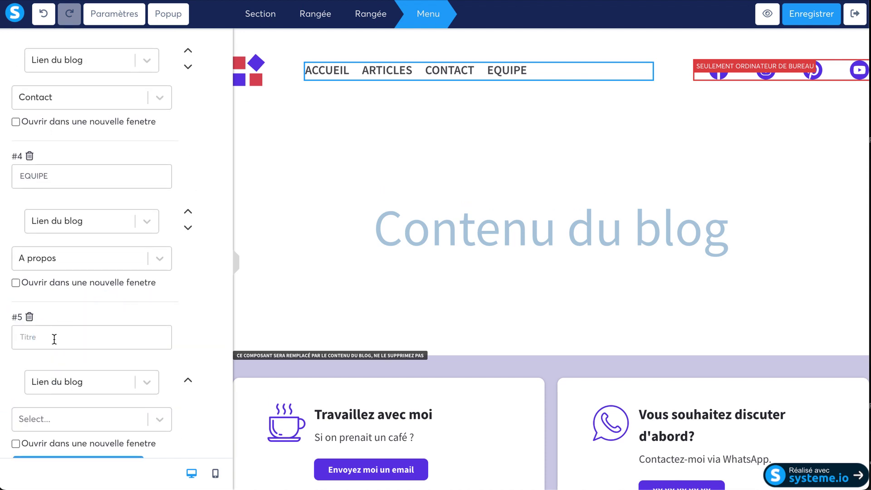
left_click(54, 339)
type("NEWS")
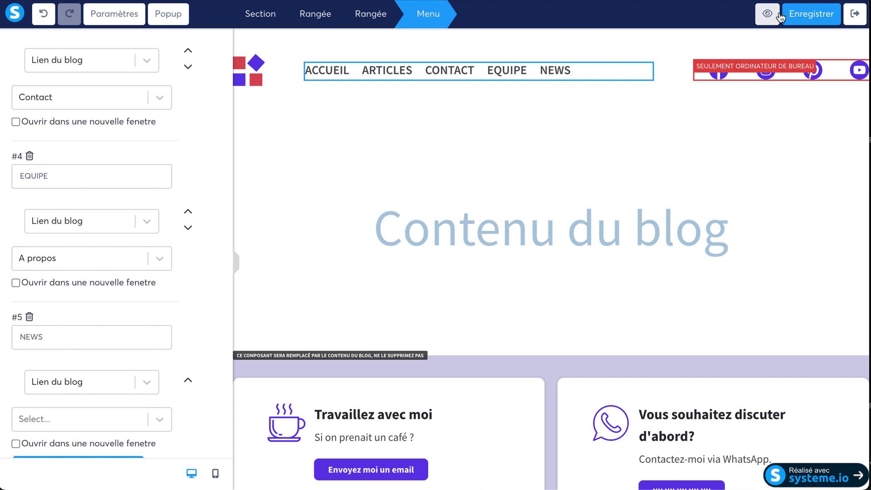
Look through the blog link targets for the fifth menu item and link it to the Crypto category.
scroll(161, 396, "down", 1)
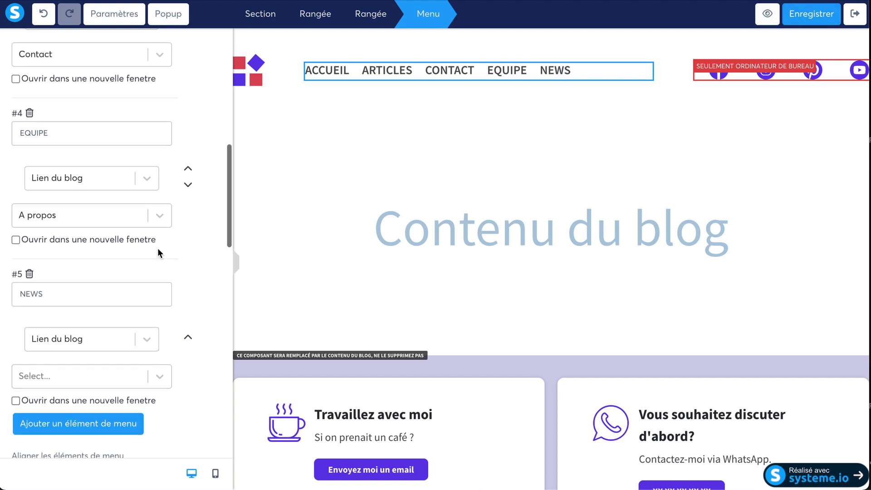
left_click(159, 376)
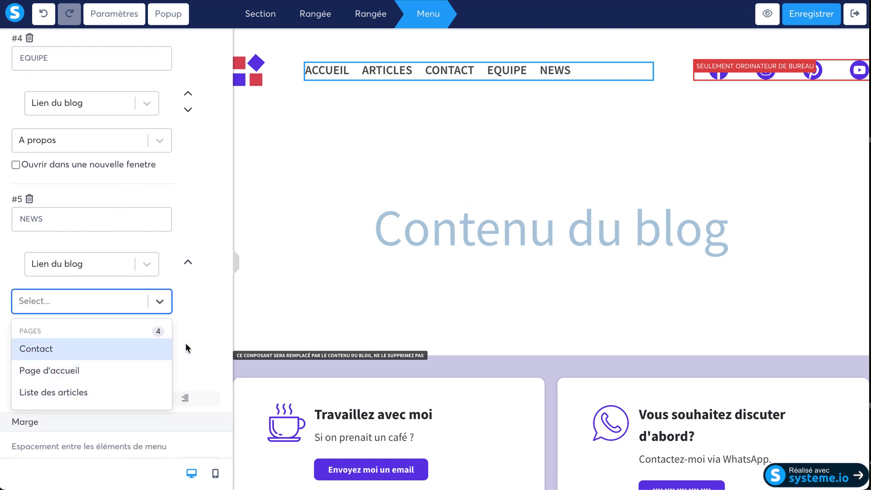
scroll(128, 377, "down", 4)
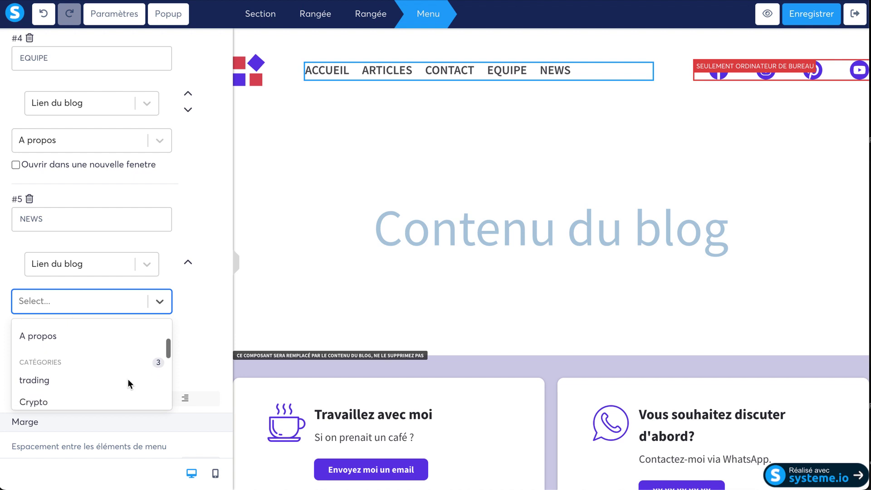
scroll(78, 367, "down", 5)
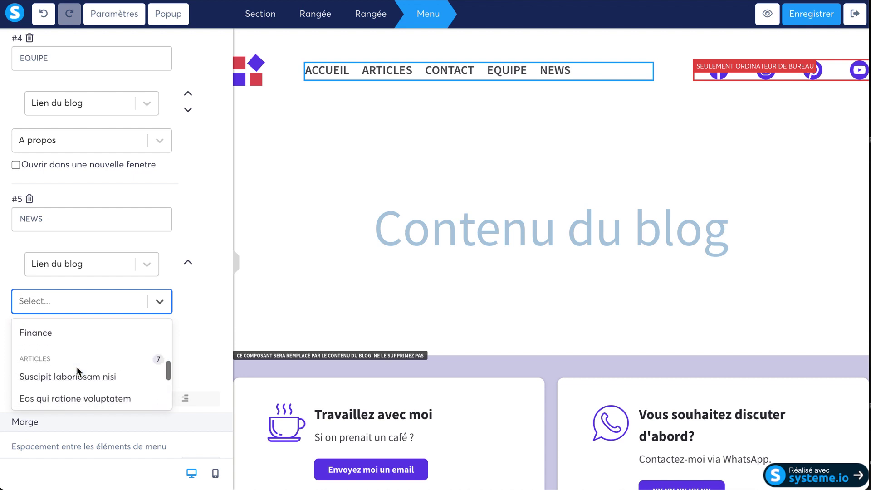
scroll(78, 366, "down", 3)
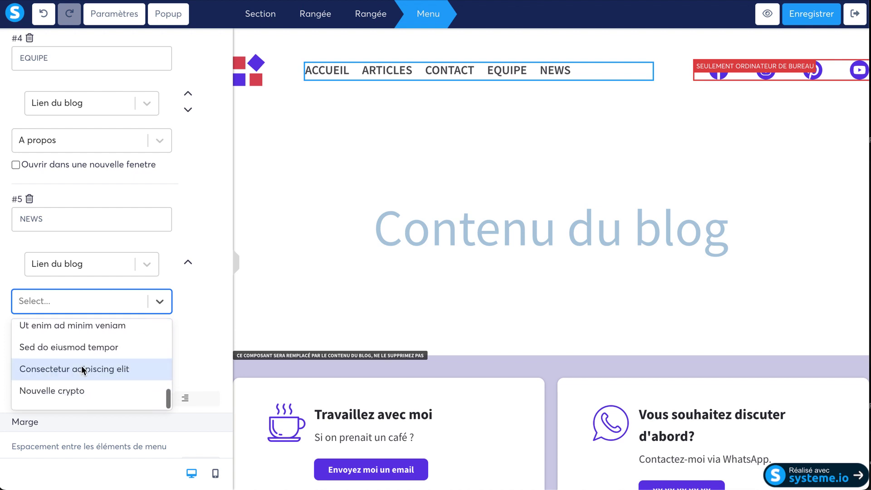
scroll(80, 368, "up", 5)
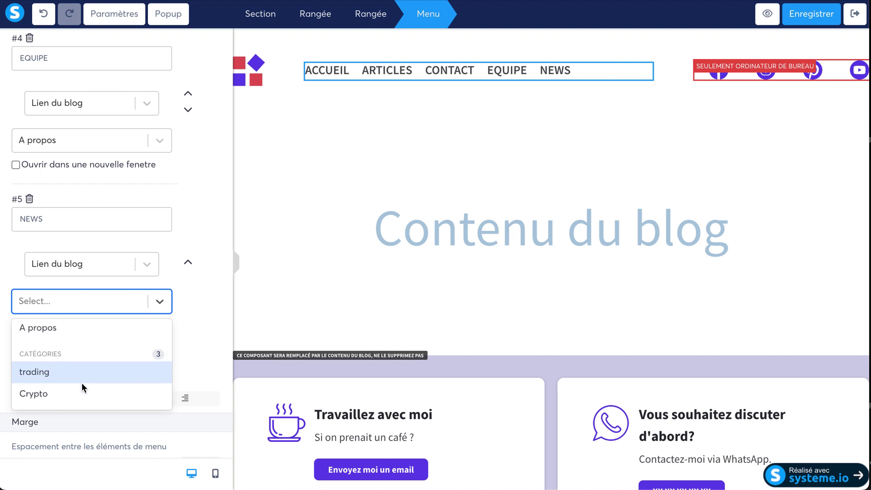
scroll(83, 383, "down", 2)
left_click(80, 358)
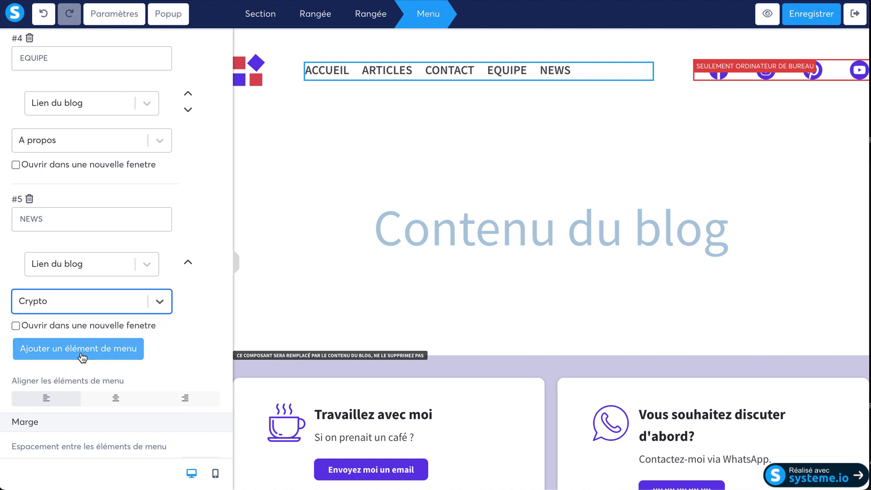
Retitle the fifth menu item CRYPTO and save the template.
left_click(53, 219)
key("ctrl+a")
type("Cryptop")
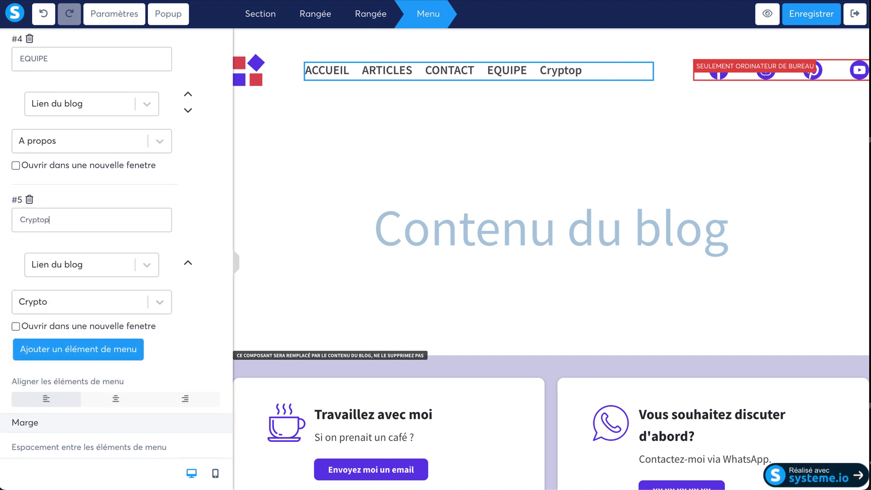
key("BackSpace")
key("ctrl+a")
type("CRYPTO")
left_click(813, 18)
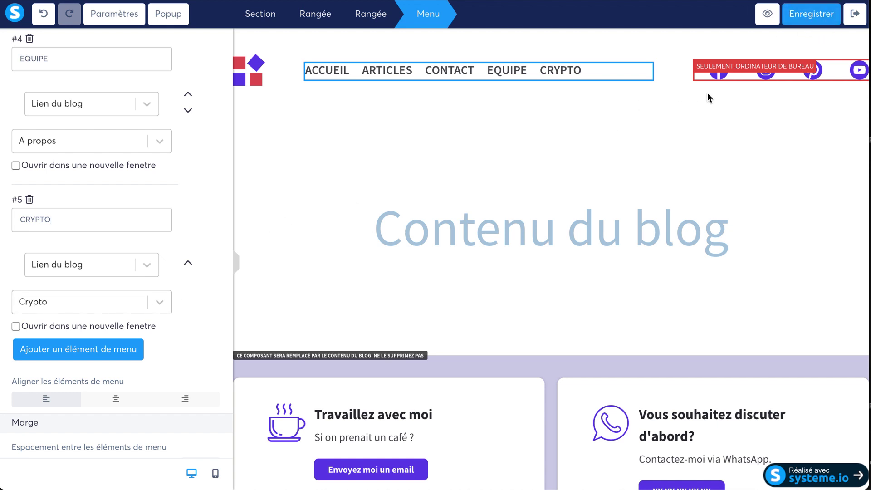
Preview the template, follow the CRYPTO menu link and look over the category page's heading and articles.
left_click(767, 14)
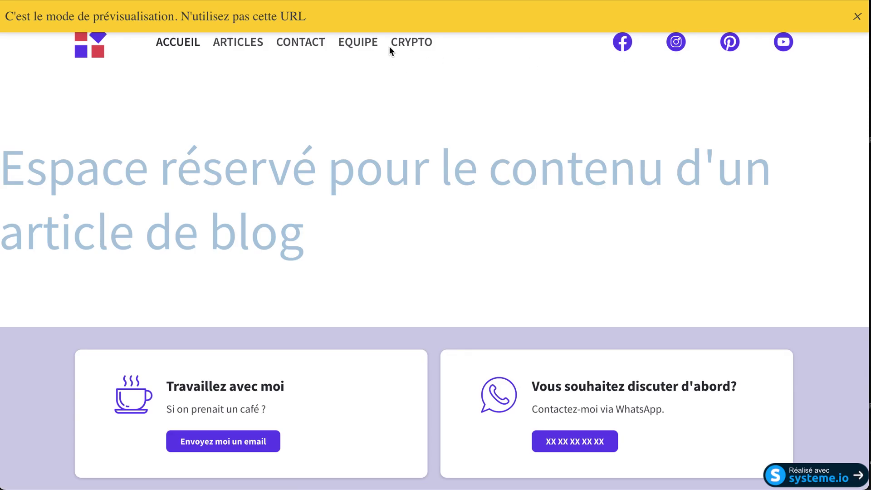
left_click(857, 16)
left_click(418, 44)
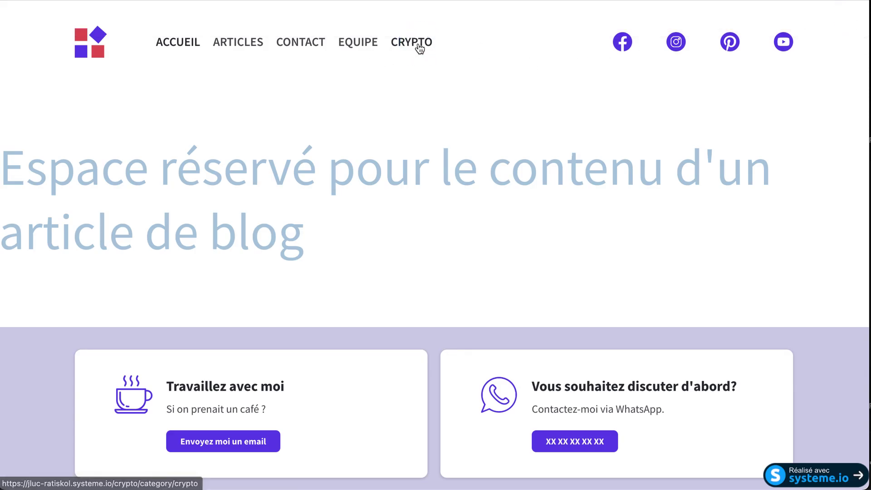
left_click_drag(379, 109, 480, 117)
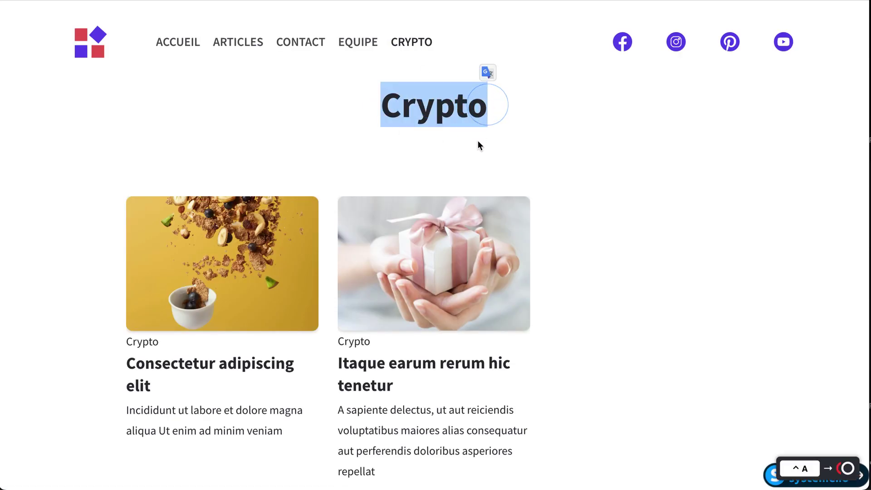
scroll(483, 149, "down", 1)
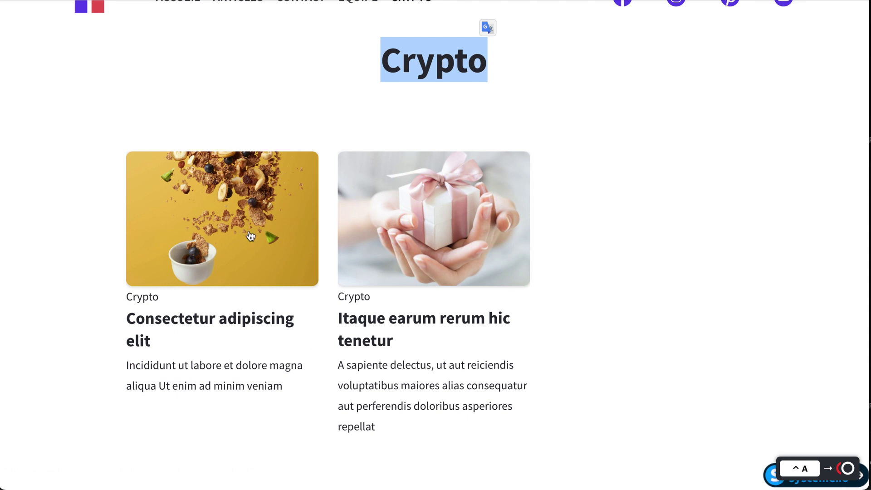
scroll(336, 237, "up", 1)
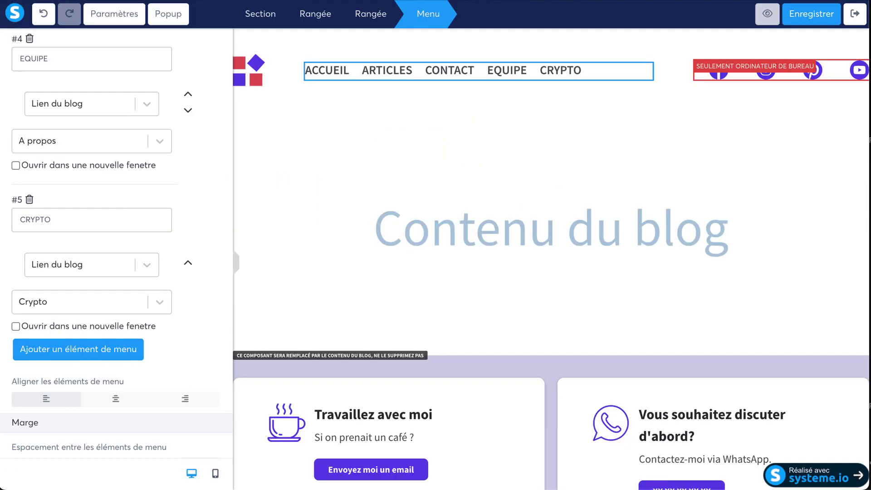
Deselect the menu, check the template's mobile layout and return to the desktop view.
left_click(375, 215)
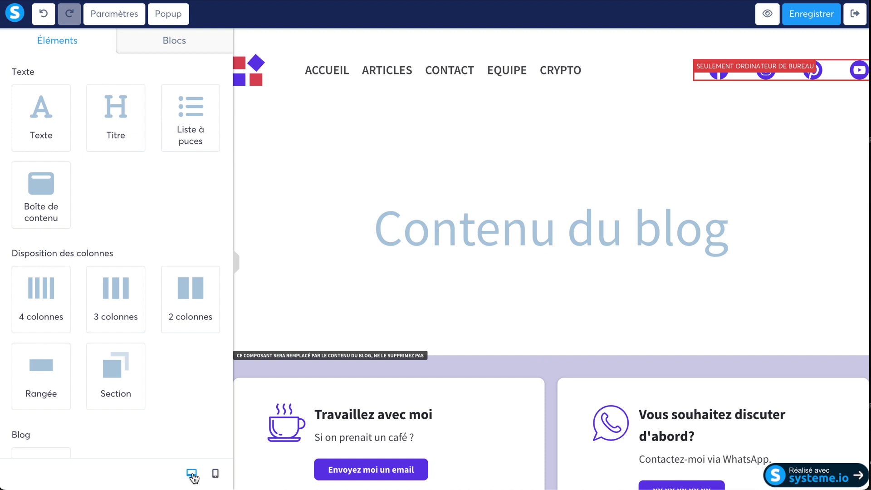
left_click(216, 474)
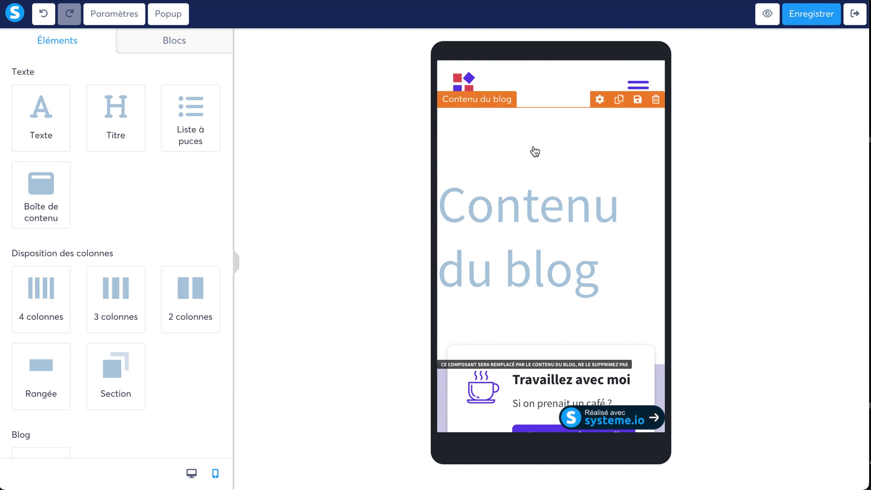
left_click(190, 474)
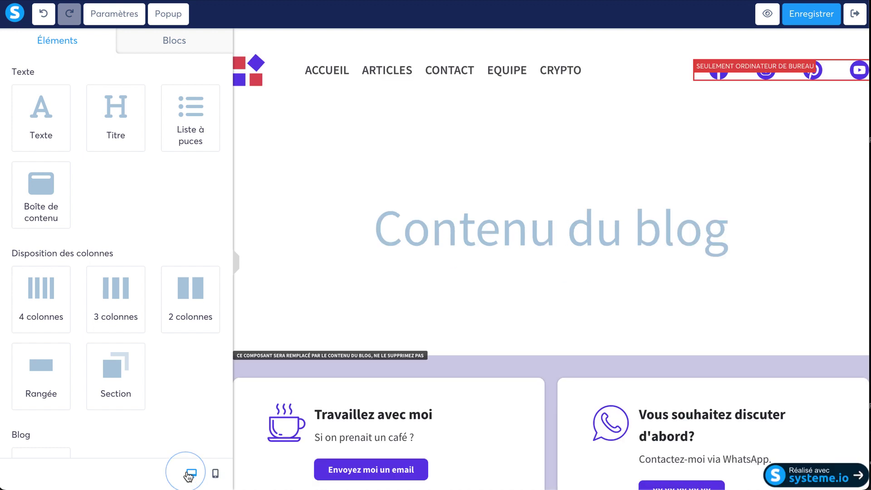
Make the header's social icons row visible on mobile as well and check it in the mobile view.
left_click(774, 73)
scroll(139, 252, "down", 15)
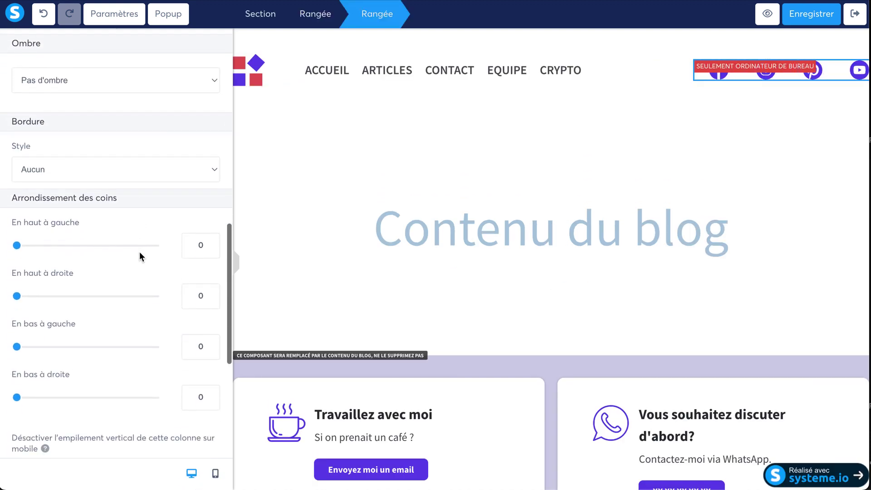
left_click_drag(17, 335, 117, 334)
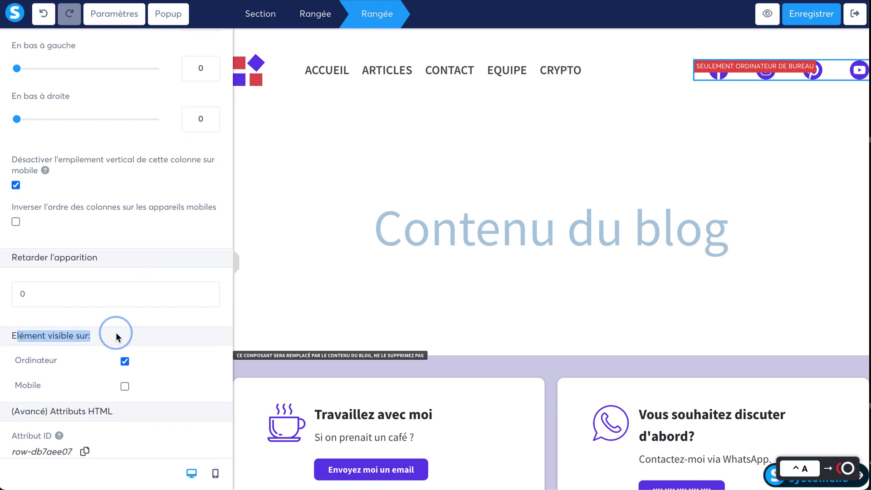
left_click(36, 365)
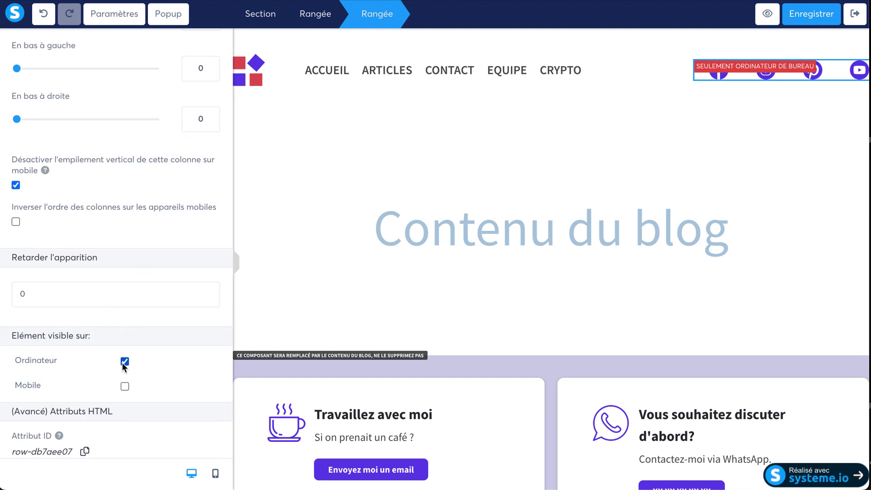
left_click(124, 387)
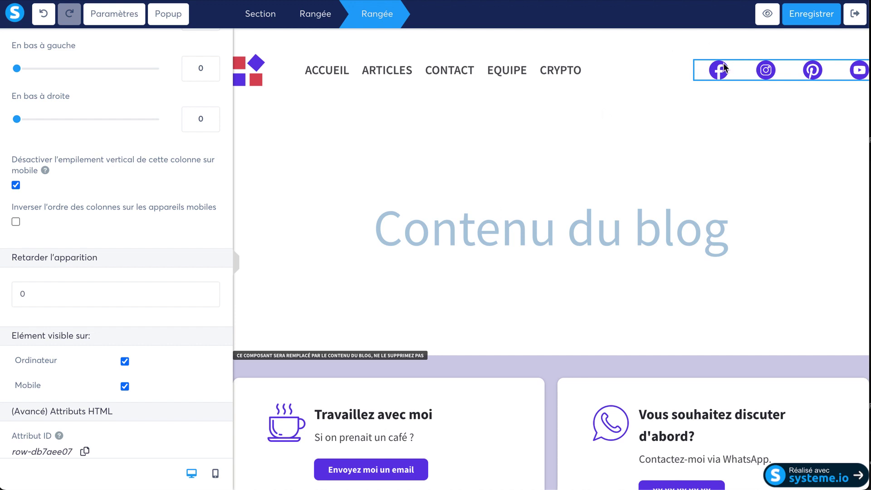
left_click(215, 473)
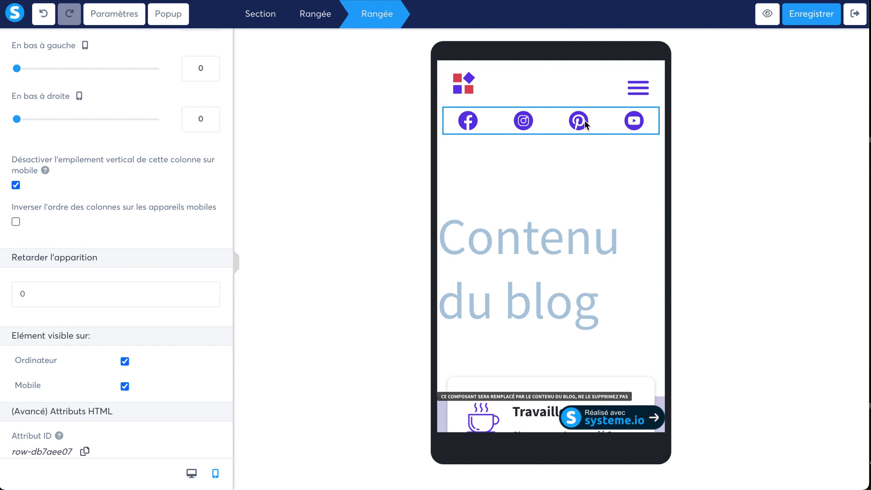
Turn the social icons row's mobile visibility off, leaving it for desktop only.
left_click(125, 387)
left_click(125, 387)
left_click(125, 387)
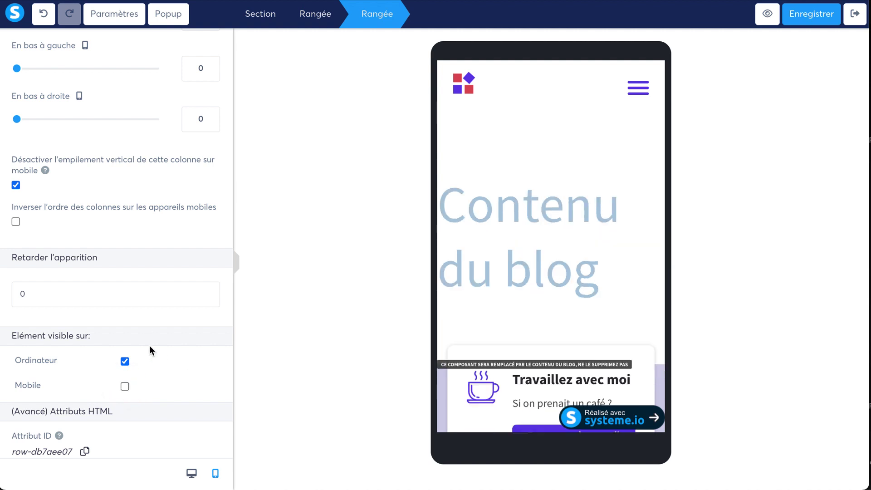
scroll(160, 339, "up", 15)
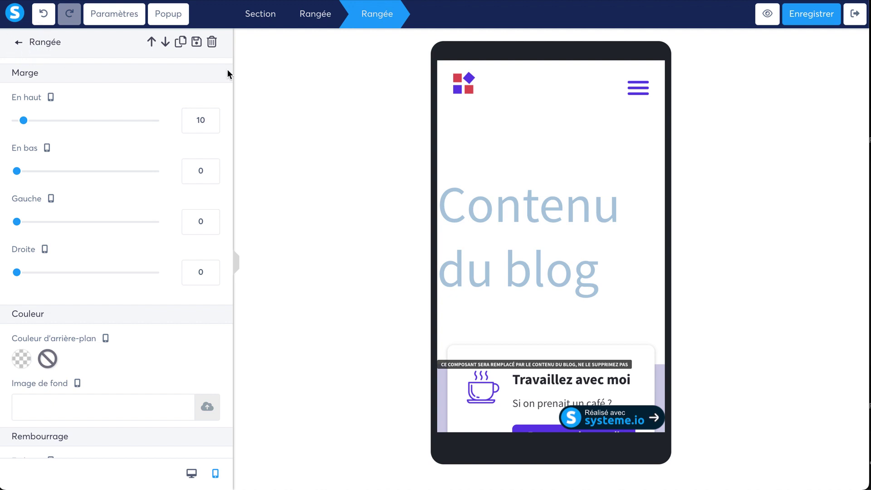
Set the color of the menu's hamburger icon to magenta for the mobile header.
left_click(516, 98)
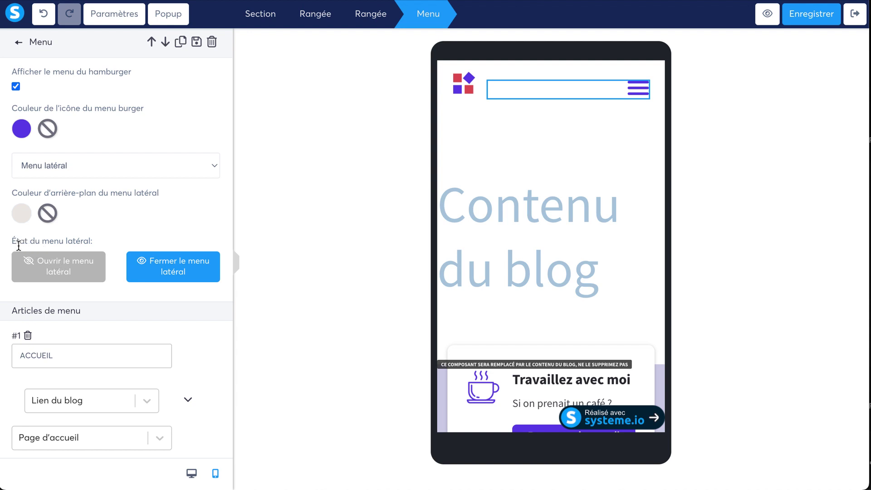
scroll(112, 297, "down", 15)
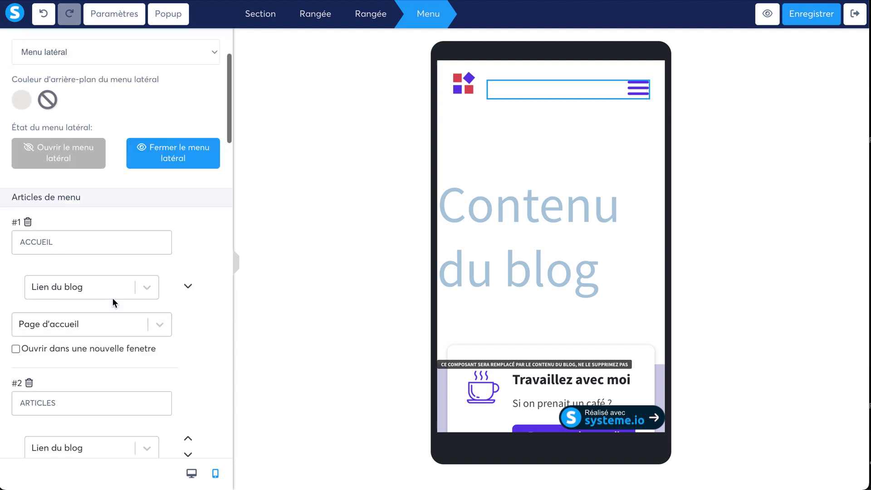
scroll(115, 297, "up", 9)
scroll(116, 298, "up", 7)
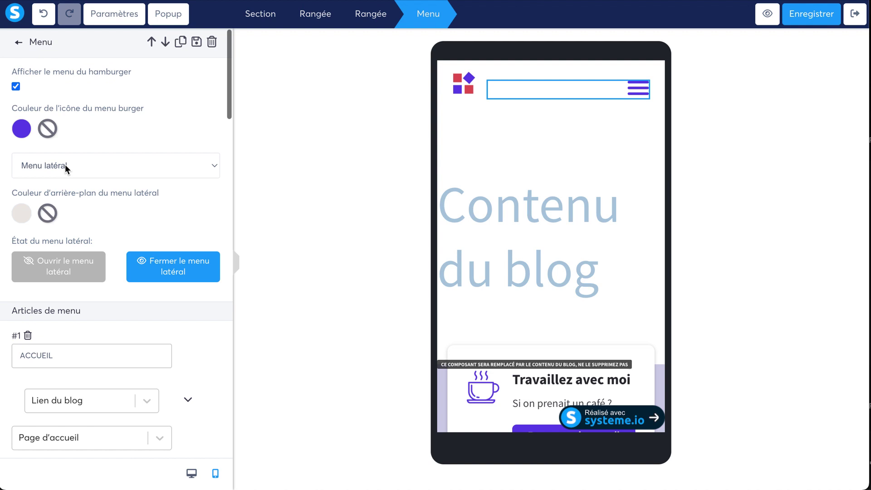
left_click(21, 129)
left_click(139, 176)
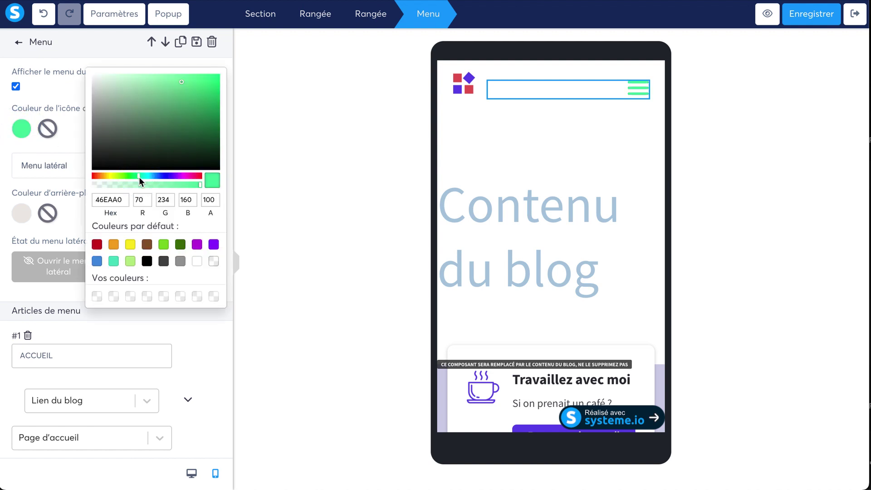
left_click(186, 176)
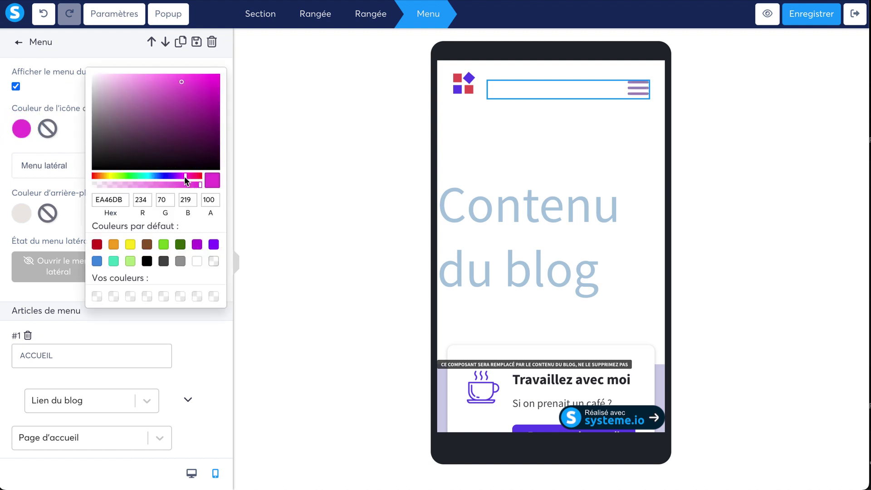
left_click(50, 83)
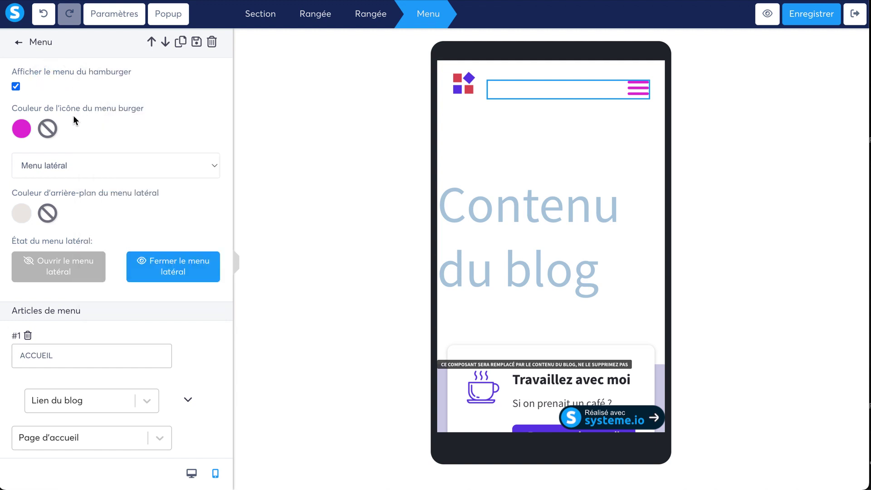
Turn the hamburger menu display off and on again to compare the two mobile header layouts.
left_click(16, 86)
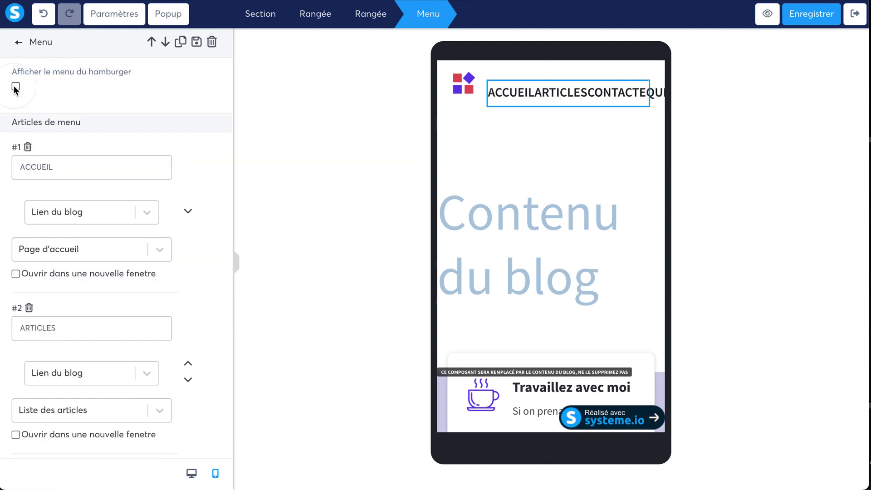
left_click(15, 86)
left_click(16, 87)
left_click(16, 87)
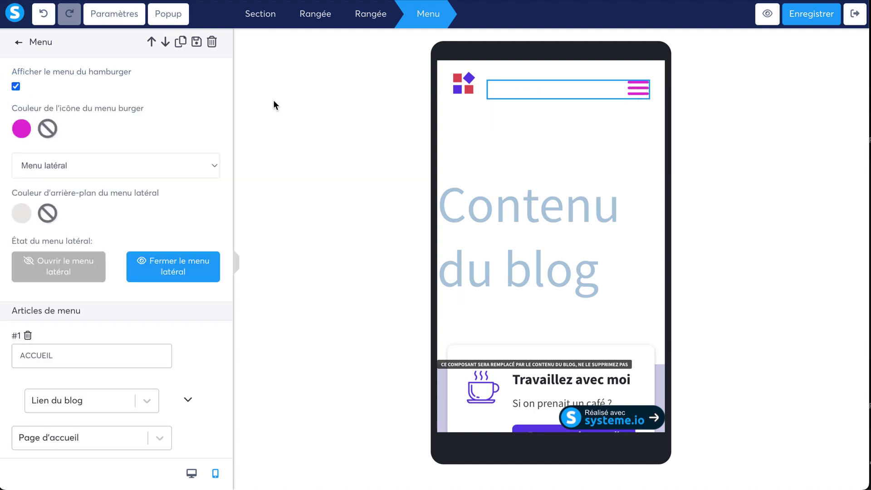
left_click(16, 87)
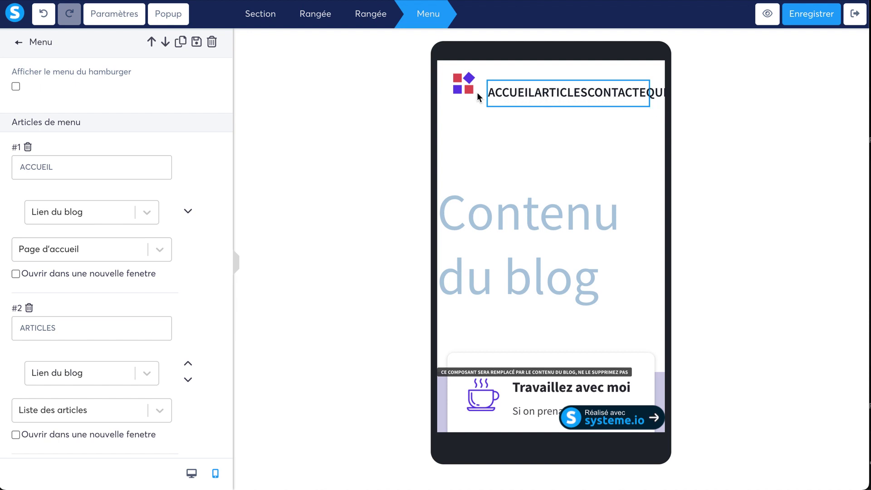
left_click(16, 87)
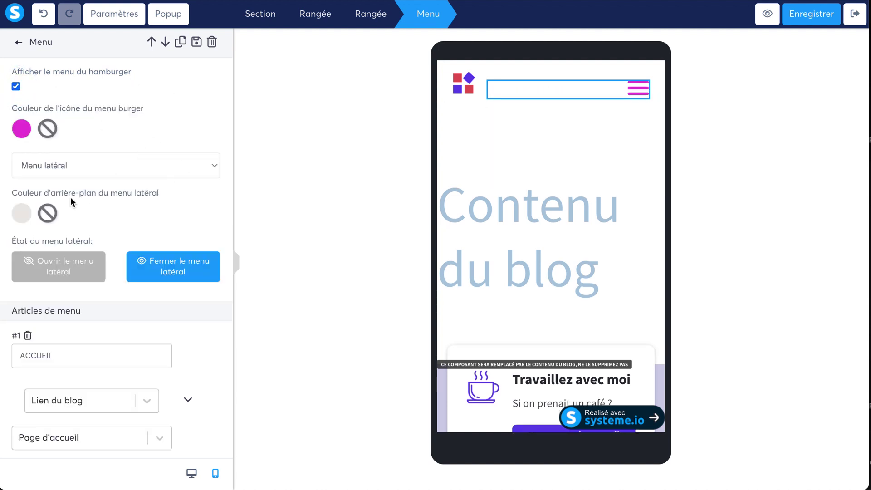
Try the Menu déroulant type with its open and closed states, and restore the Menu latéral type.
left_click(40, 166)
left_click(58, 153)
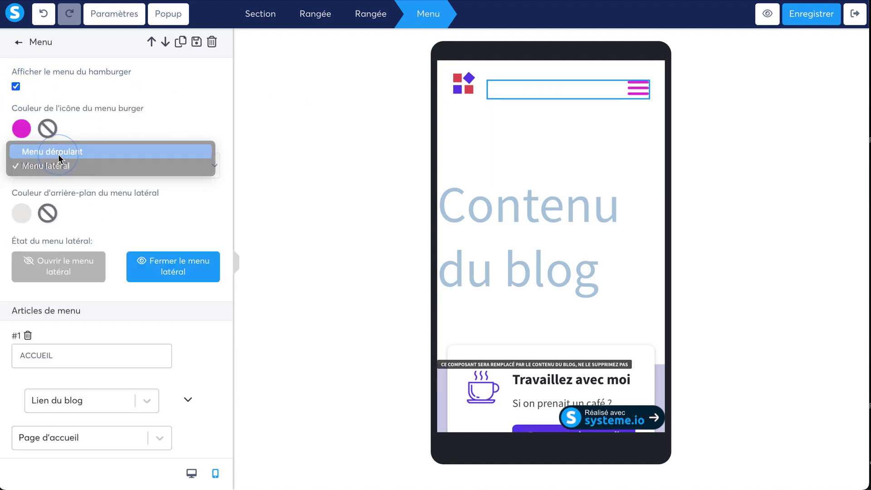
left_click(158, 218)
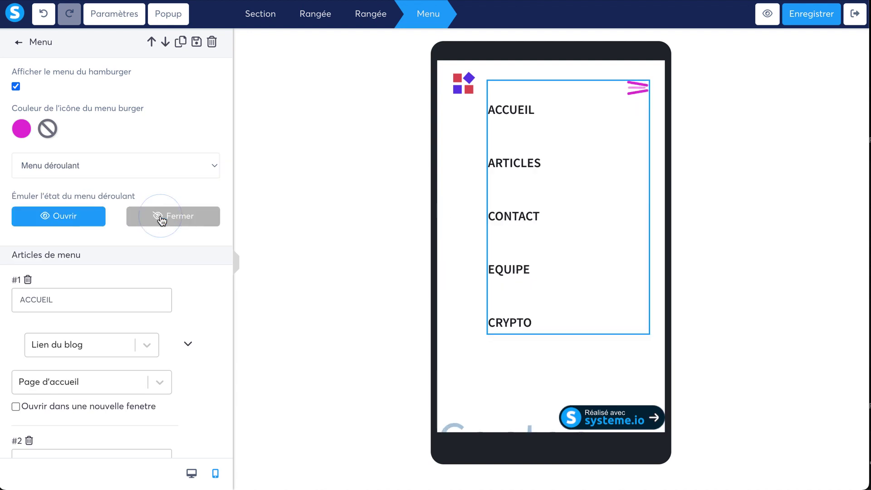
left_click(89, 219)
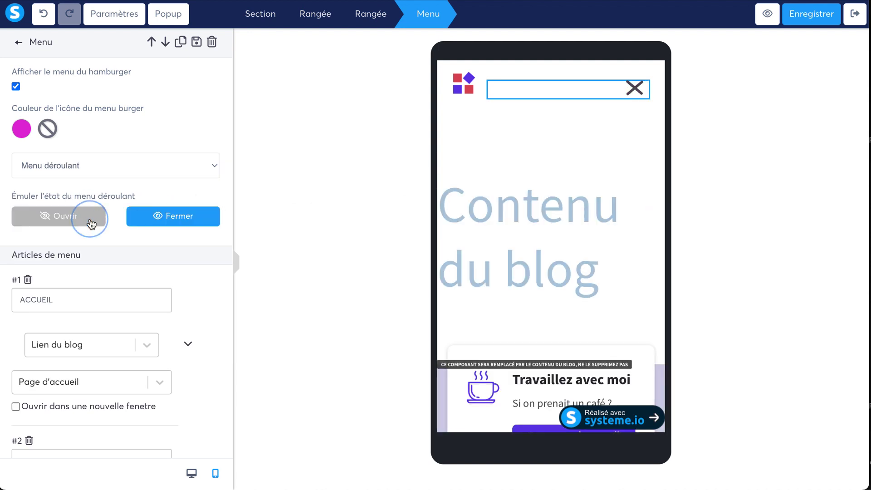
left_click(133, 216)
left_click(59, 221)
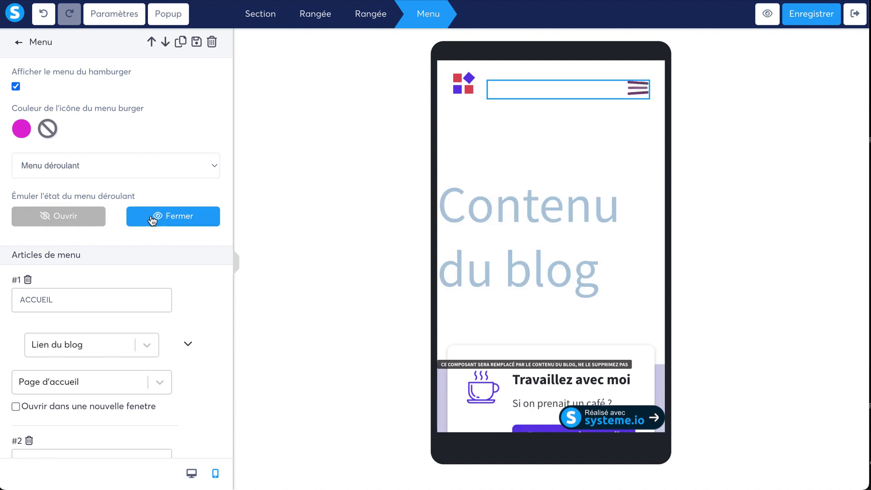
left_click(151, 218)
left_click(81, 212)
left_click(89, 169)
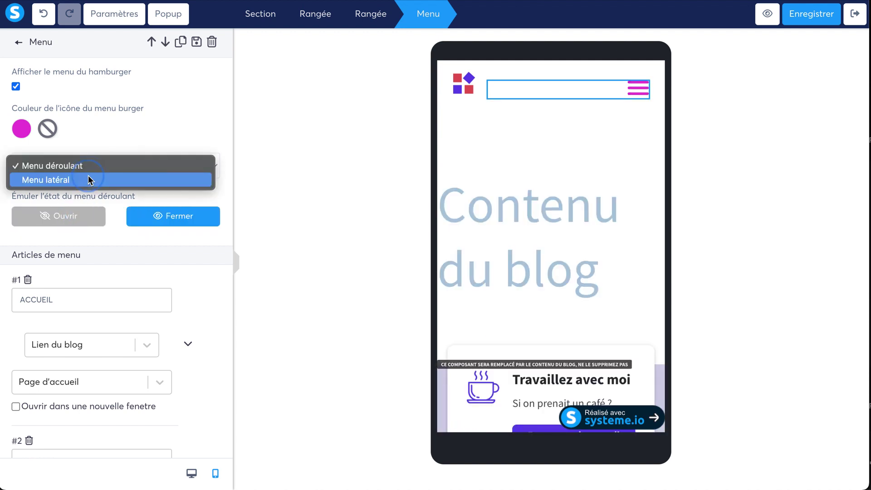
left_click(49, 181)
Toggle the side menu's open and closed states to check how it looks on mobile.
left_click(181, 264)
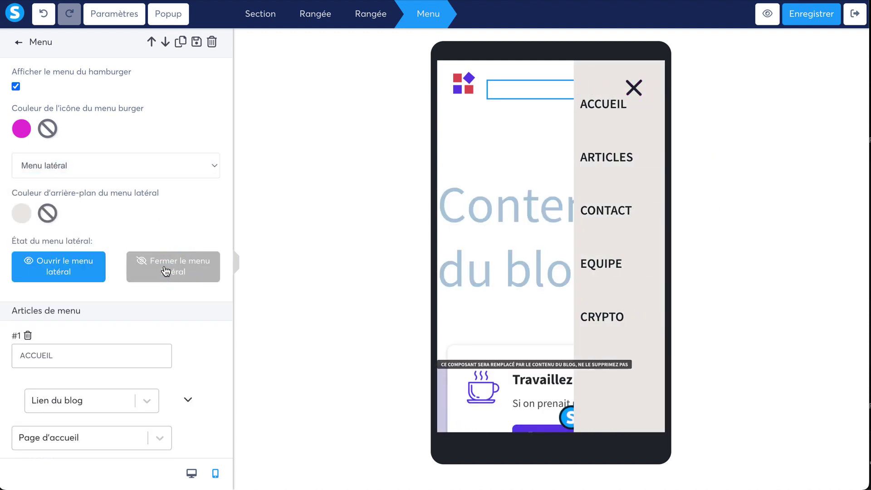
left_click(78, 269)
left_click(173, 269)
left_click(633, 87)
left_click(32, 261)
left_click(140, 267)
Set the mobile menu's item spacing to 25, its text size to 27 and its line height to 21.
scroll(214, 169, "down", 12)
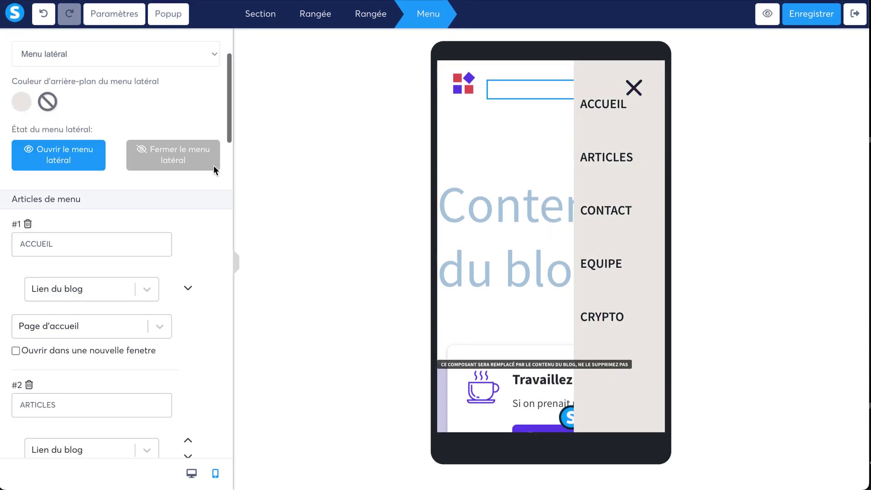
scroll(214, 168, "down", 10)
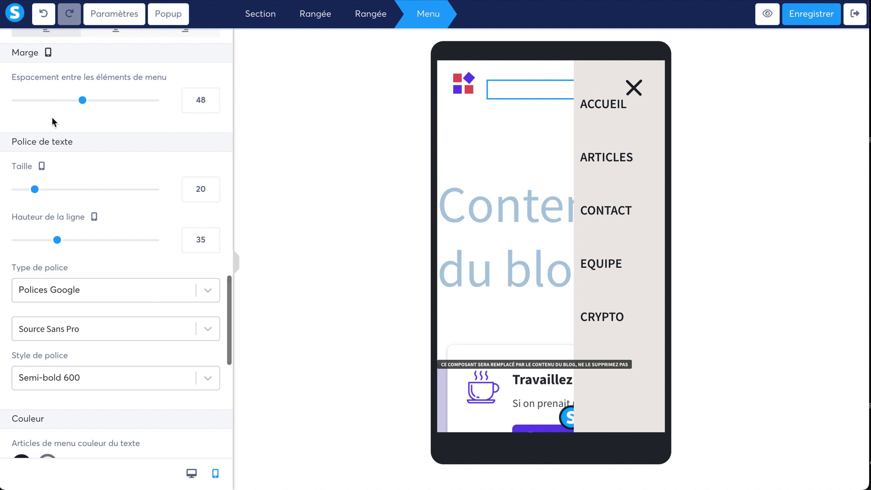
left_click_drag(84, 104, 51, 101)
left_click_drag(34, 188, 45, 189)
left_click_drag(57, 239, 36, 240)
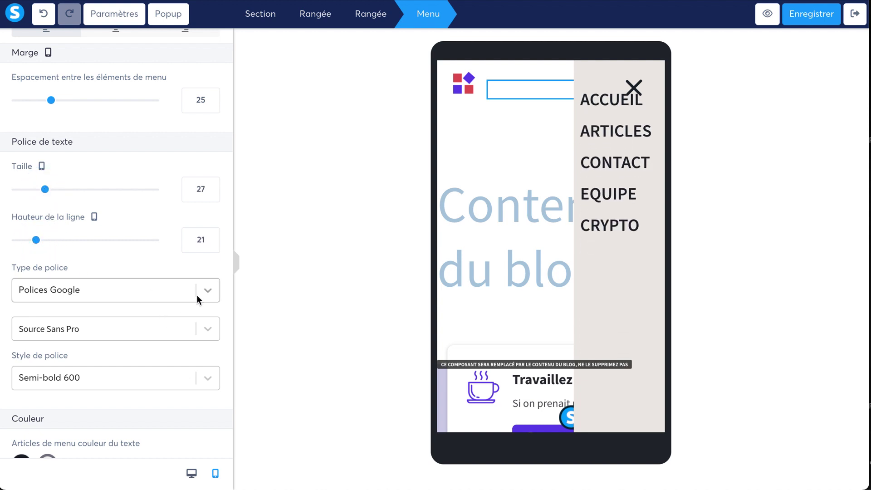
Change the text color of the menu items to blue.
scroll(172, 186, "down", 6)
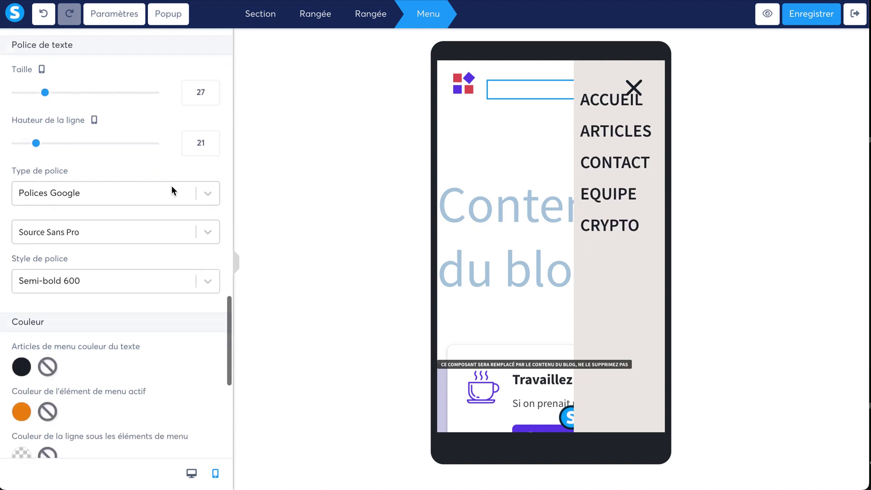
left_click(25, 185)
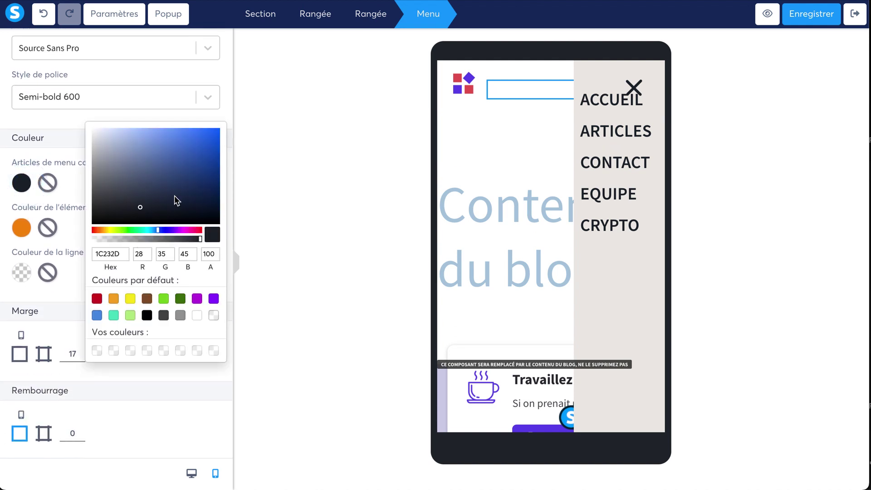
left_click(200, 144)
left_click(59, 128)
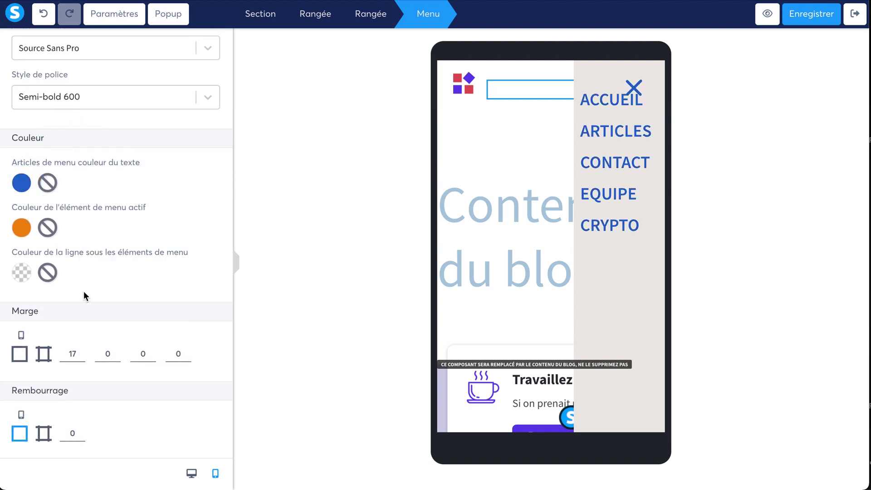
scroll(76, 360, "down", 5)
scroll(89, 352, "up", 10)
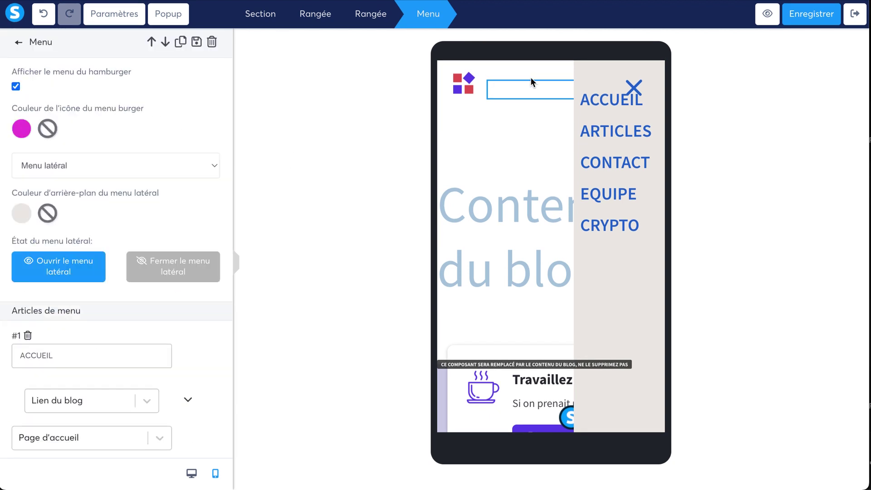
Look over the menu item settings, return to the desktop view and deselect the menu.
scroll(183, 165, "down", 10)
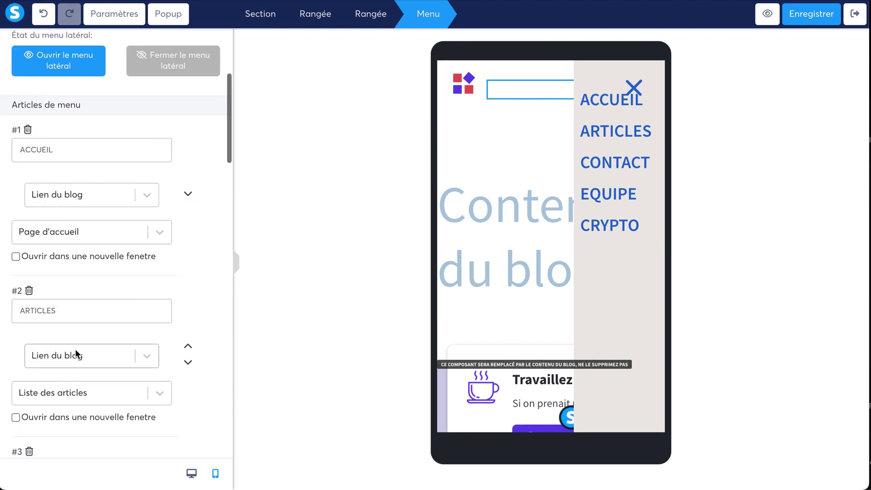
scroll(80, 341, "down", 3)
scroll(202, 116, "up", 15)
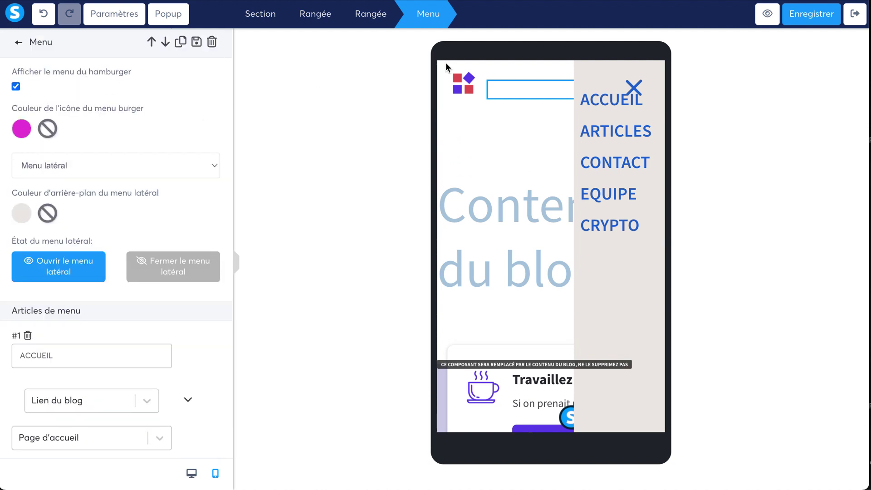
left_click(640, 86)
left_click(191, 473)
left_click(747, 140)
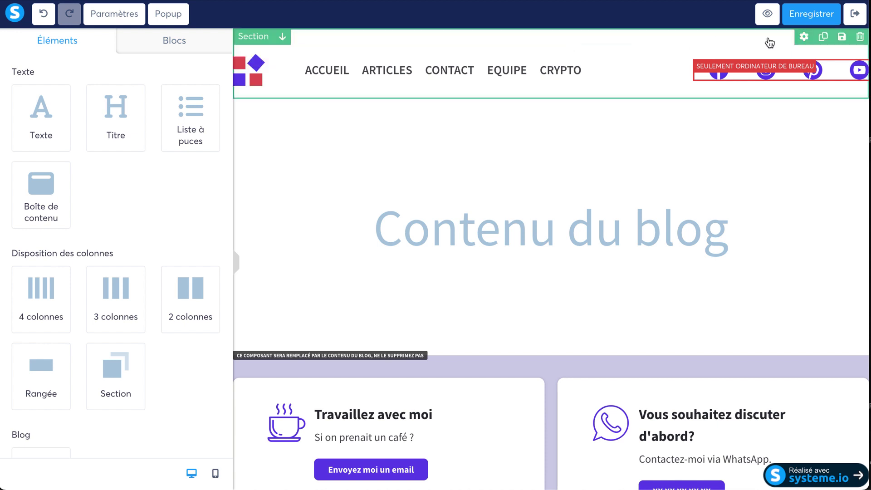
Replace the paragraph under À PROPOS in the footer with the placeholder text "rzerzrzrz" and save the template.
scroll(679, 317, "down", 3)
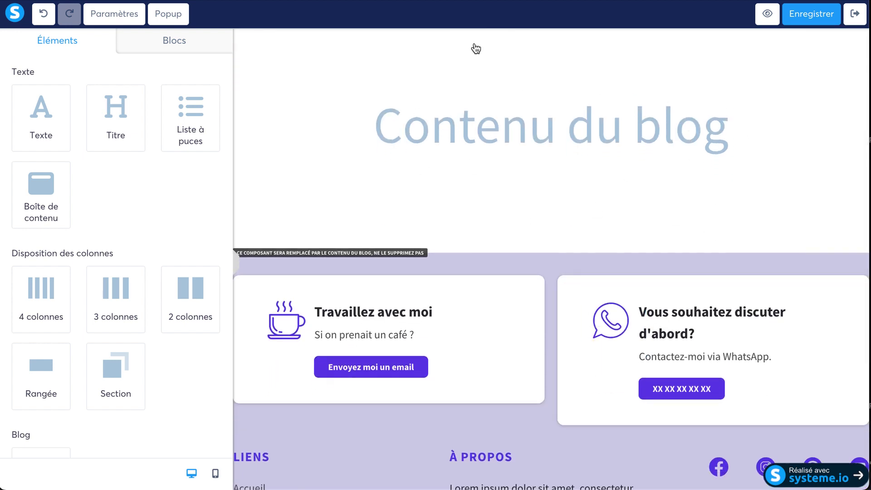
scroll(517, 313, "down", 2)
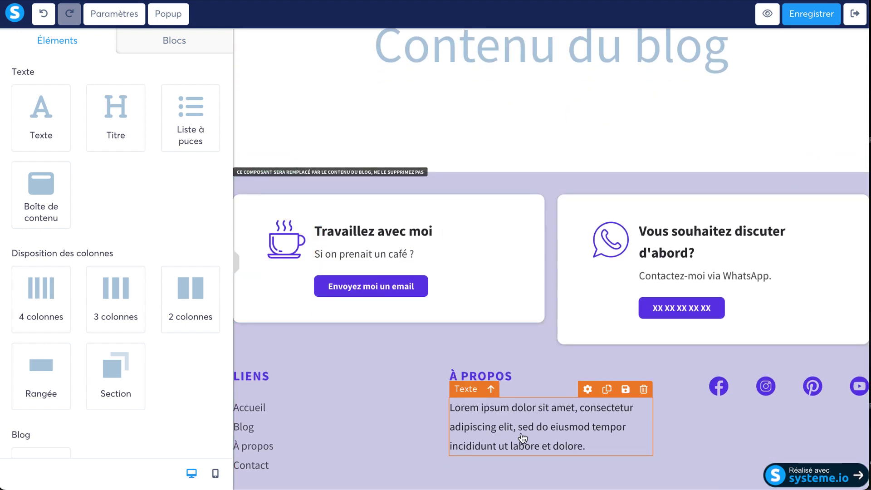
scroll(309, 428, "down", 2)
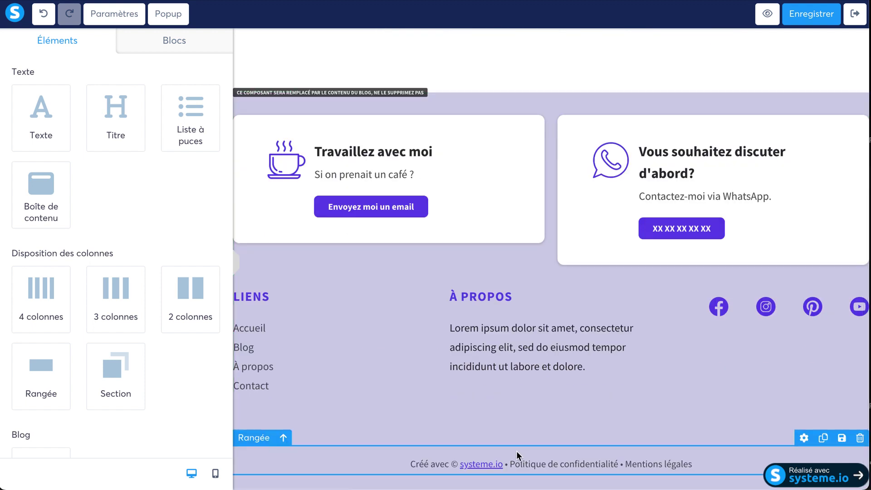
left_click(429, 459)
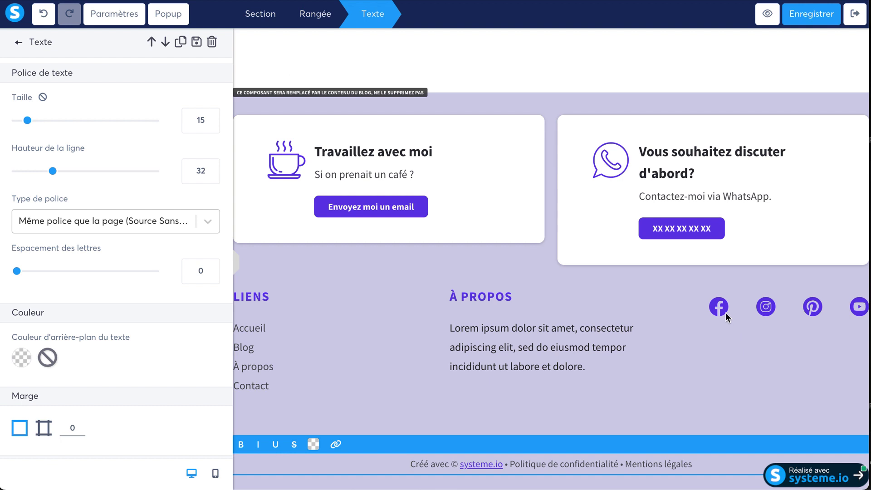
left_click(503, 341)
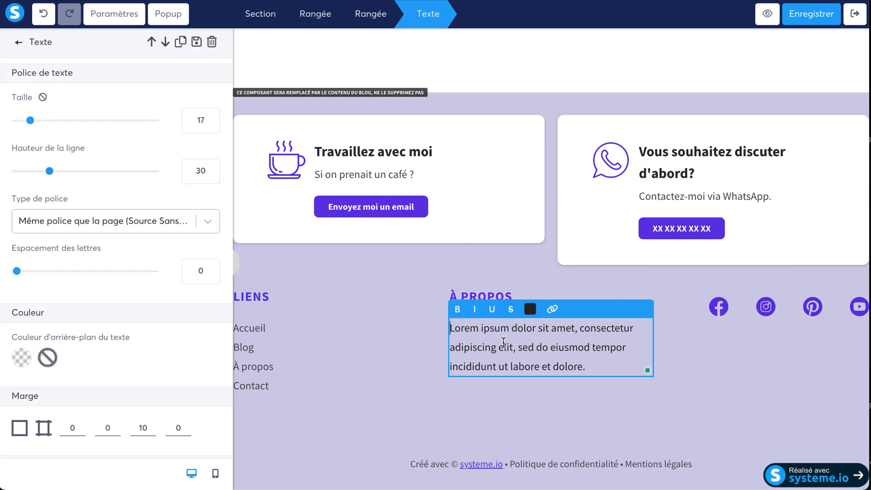
key("ctrl+a")
type("rzerz")
left_click(536, 378)
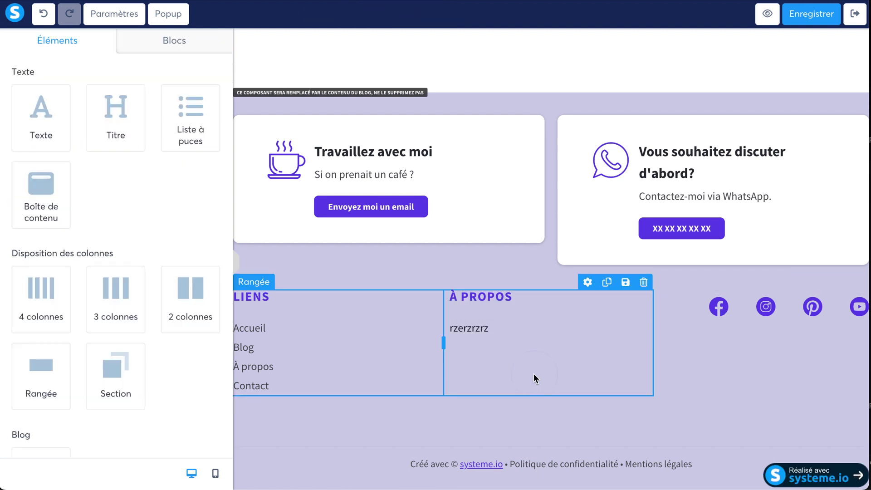
left_click(816, 19)
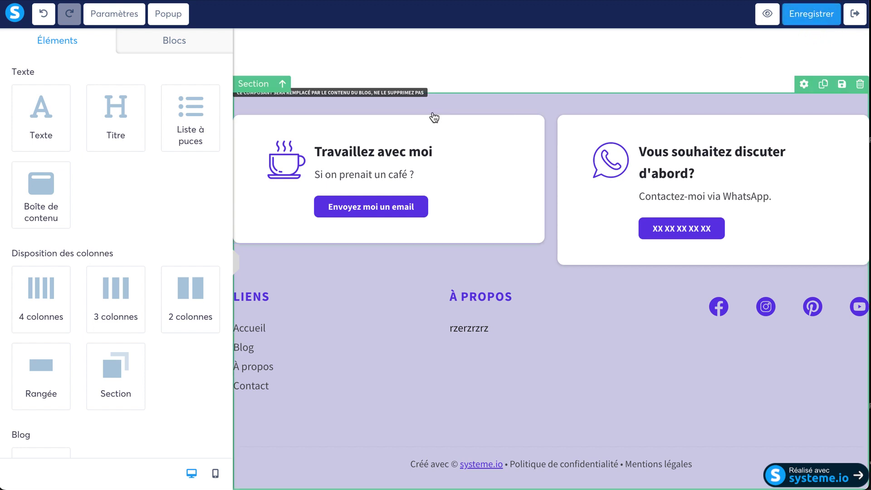
Change the background color of the footer section to light green.
left_click(453, 103)
scroll(170, 186, "down", 2)
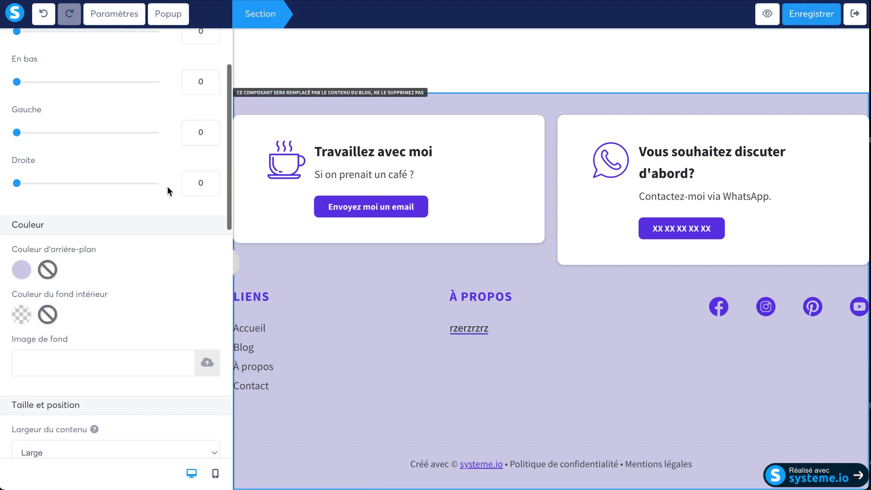
left_click(23, 262)
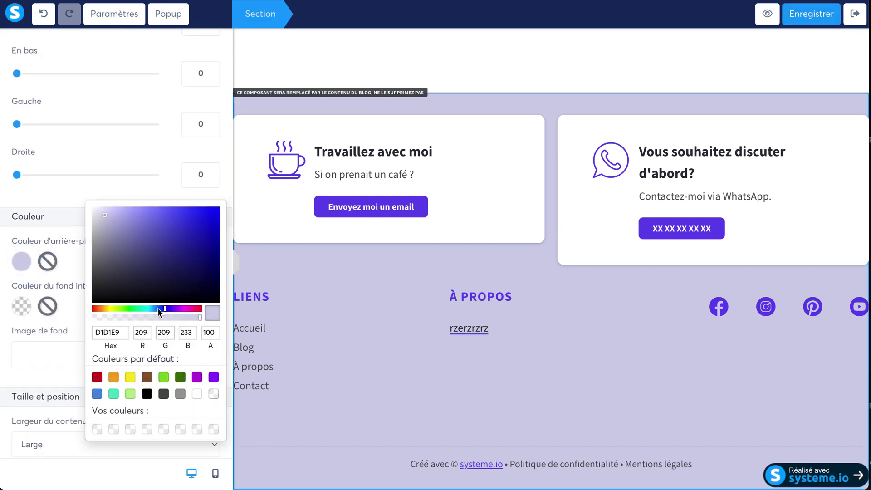
left_click_drag(158, 309, 154, 310)
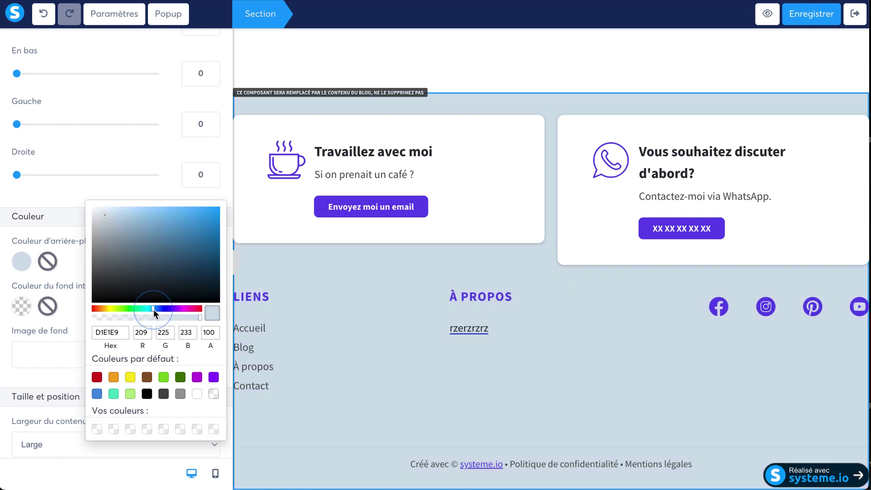
left_click(126, 309)
left_click(355, 321)
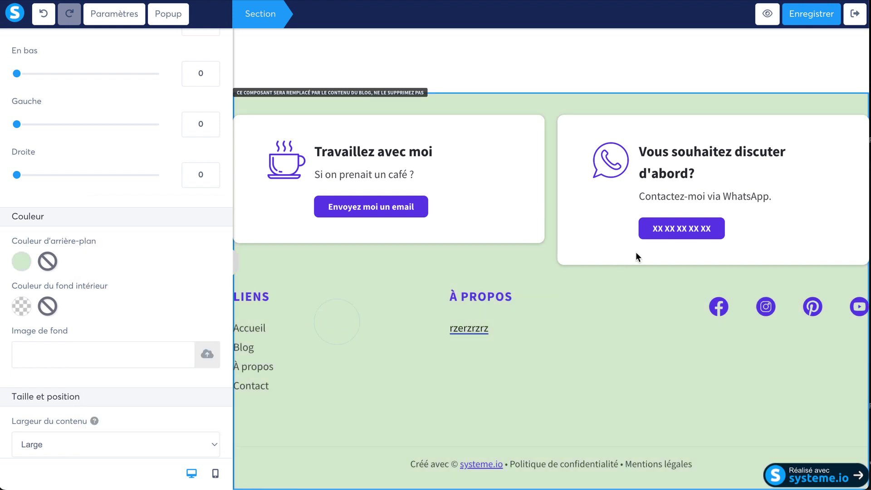
left_click(610, 315)
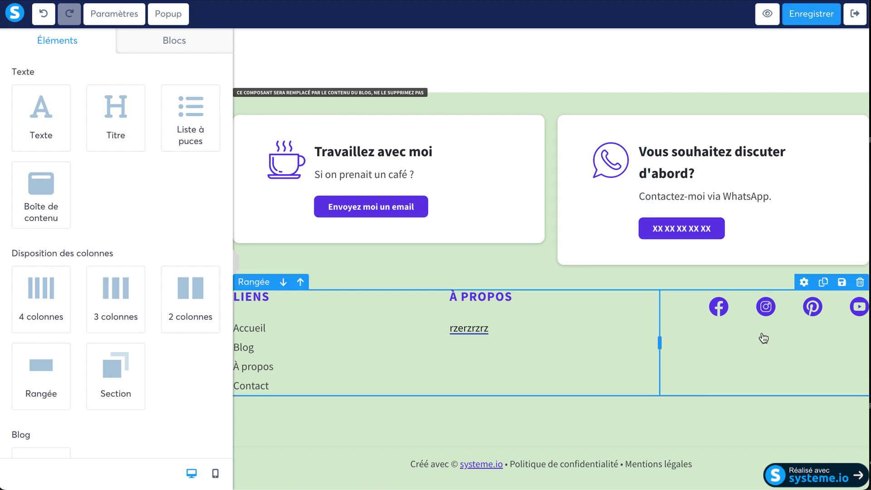
Look over the settings of the "Envoyez moi un email" button in the Travaillez avec moi card, then deselect it.
scroll(539, 295, "up", 3)
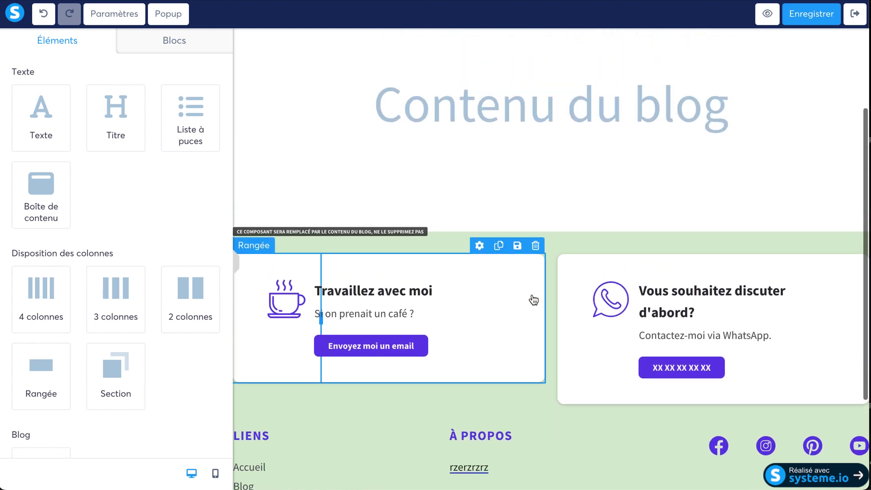
left_click(392, 357)
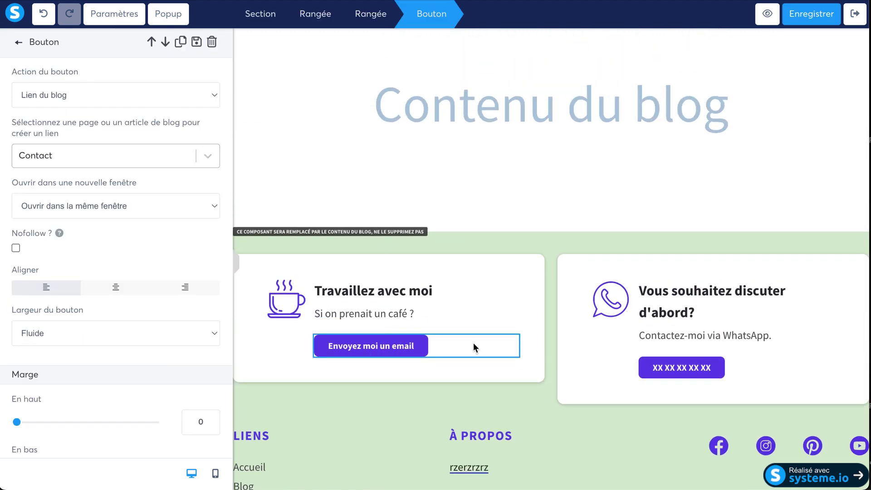
scroll(645, 256, "up", 1)
left_click(644, 250)
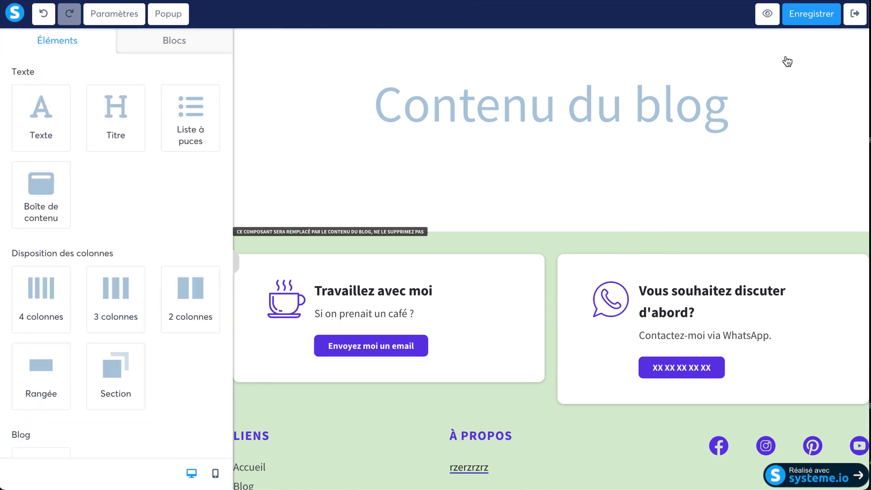
Save the blog template, leave its editor and open the layout shared by the blog's articles for editing.
scroll(585, 159, "up", 3)
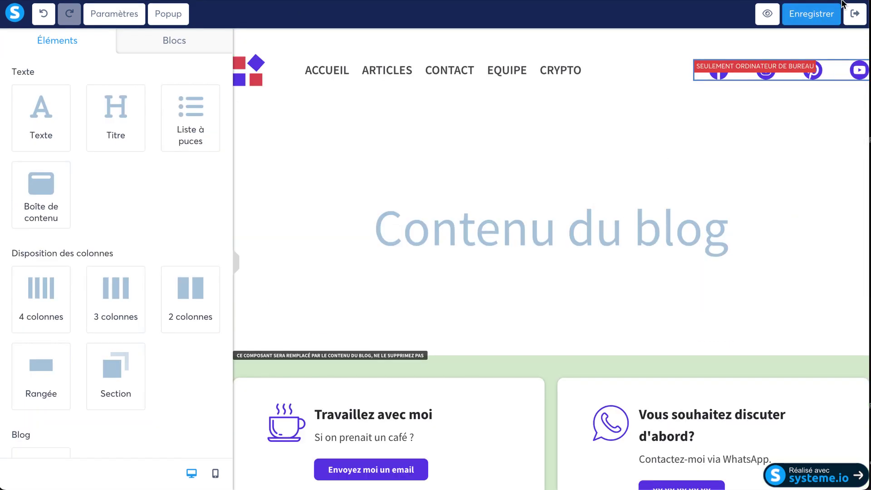
left_click(811, 14)
left_click(857, 17)
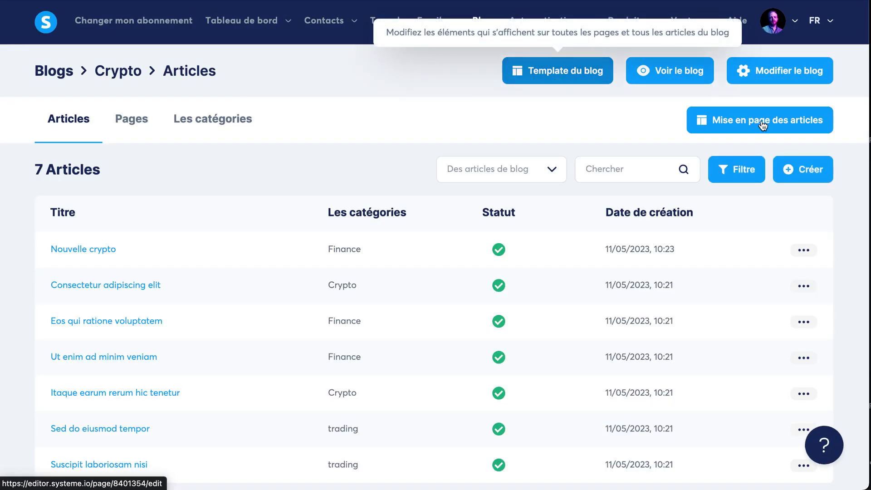
left_click(733, 130)
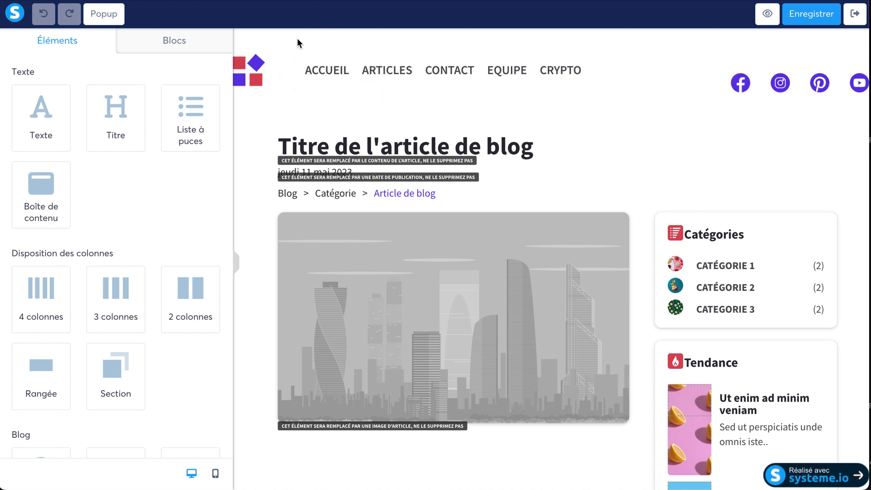
Examine the article layout's main section and its margin and color settings, then deselect it.
scroll(247, 108, "down", 1)
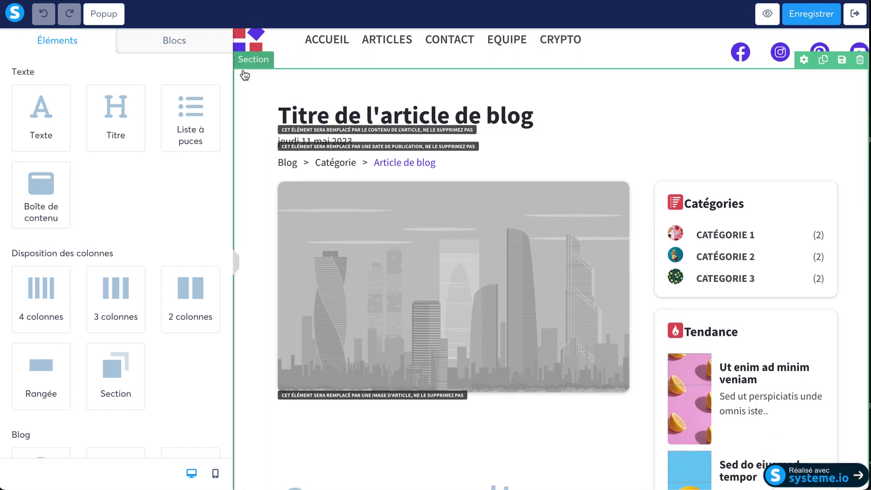
scroll(576, 93, "up", 1)
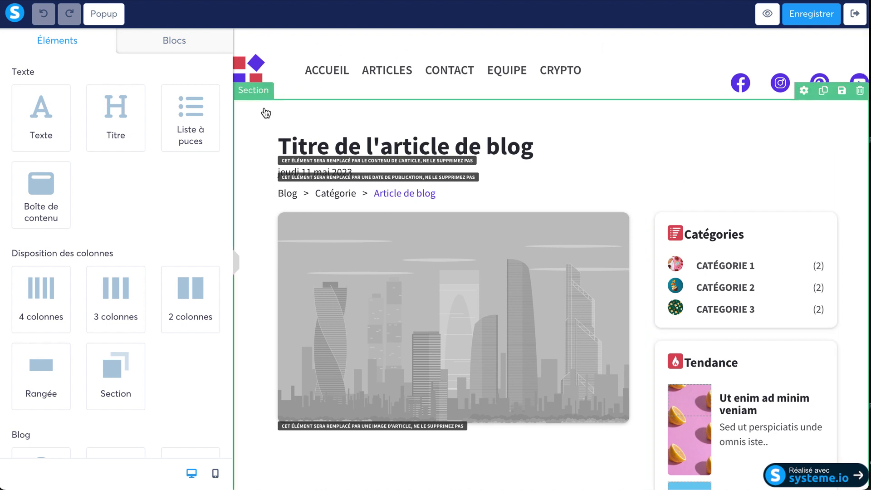
left_click(253, 91)
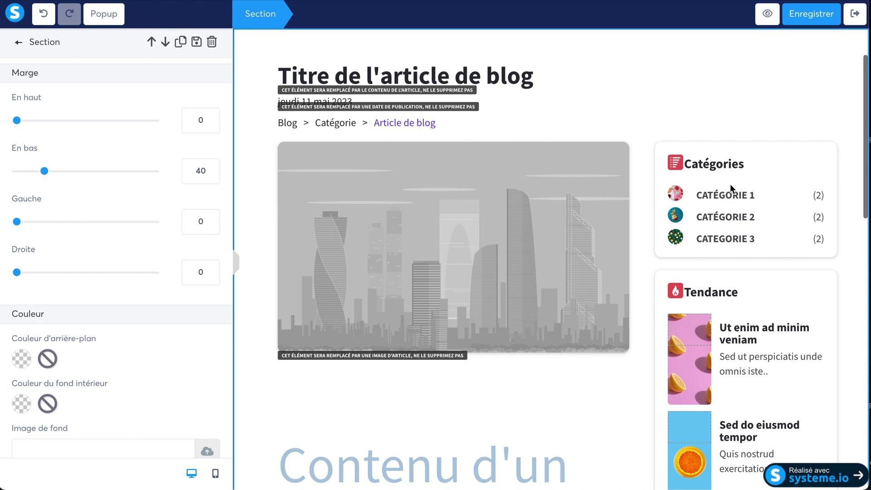
left_click(731, 115)
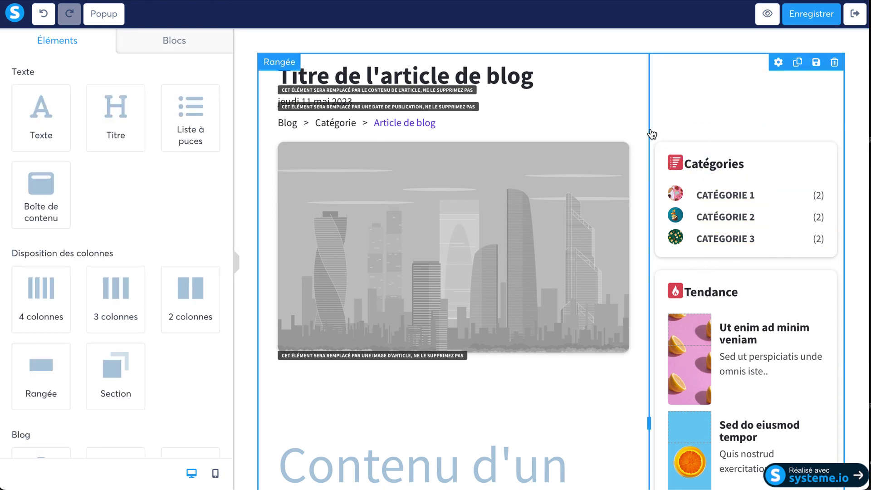
Inspect the text settings of the sidebar's Tendance heading and the background image settings of the first trending article.
scroll(782, 363, "down", 2)
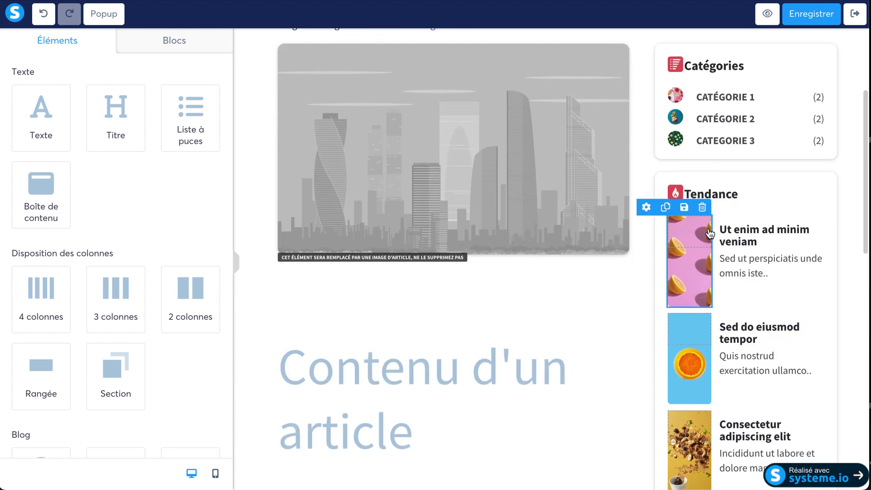
left_click(722, 197)
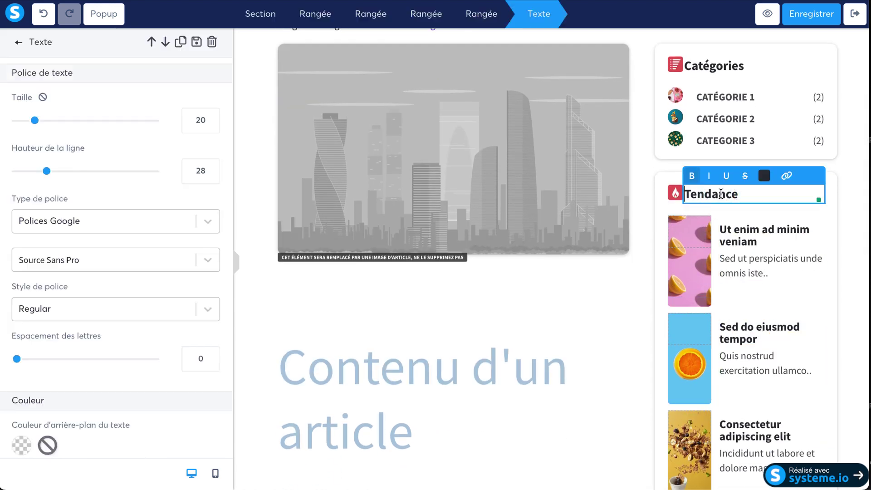
left_click(684, 216)
scroll(692, 241, "down", 1)
left_click(698, 247)
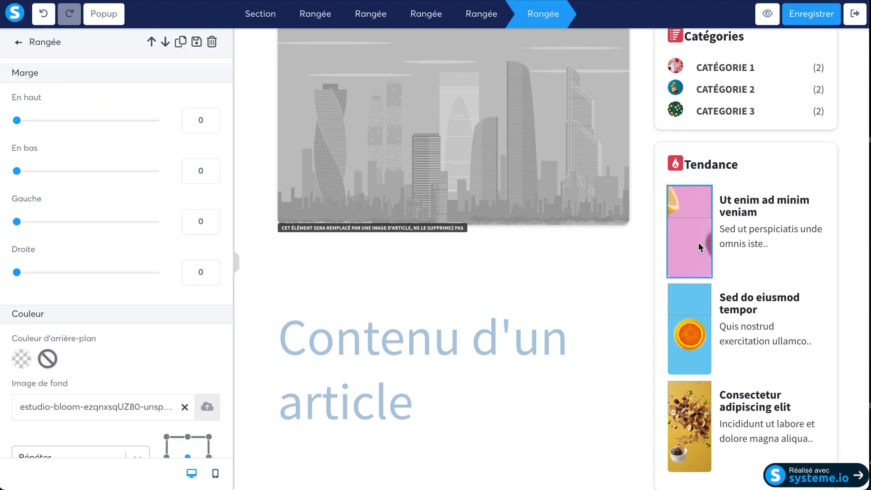
Examine the sidebar's Catégories, Tendance and À propos blocks in the blog article template.
left_click(757, 233)
left_click(758, 233)
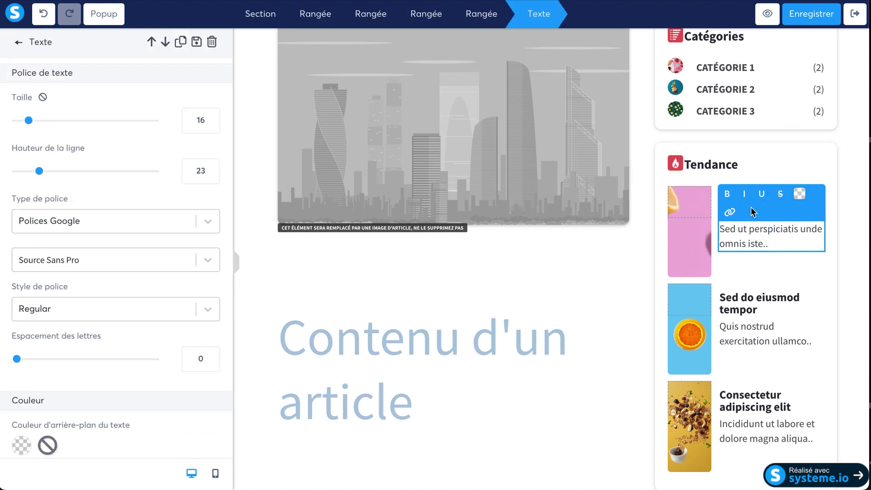
left_click(695, 247)
left_click(702, 245)
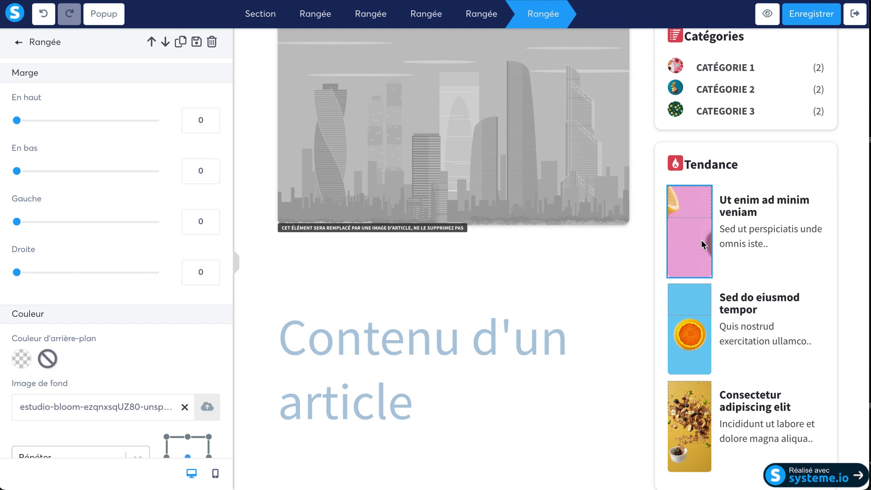
left_click(771, 266)
scroll(766, 273, "down", 5)
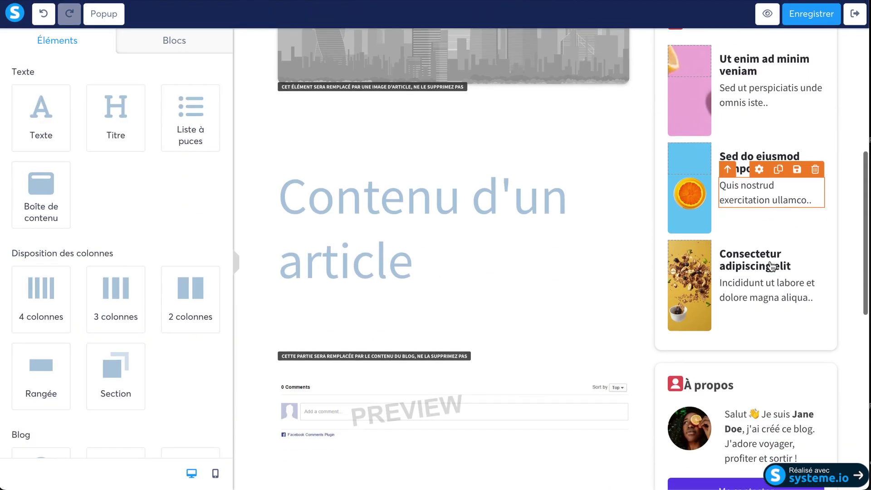
scroll(762, 275, "down", 1)
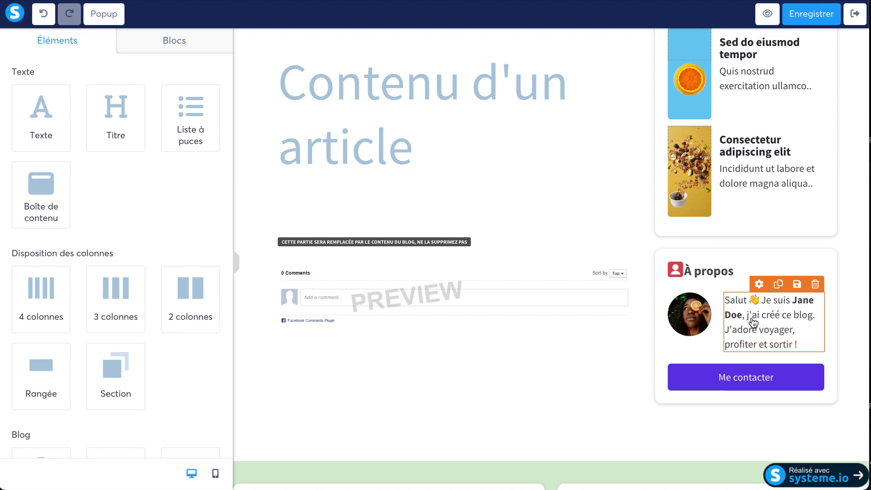
scroll(753, 300, "up", 10)
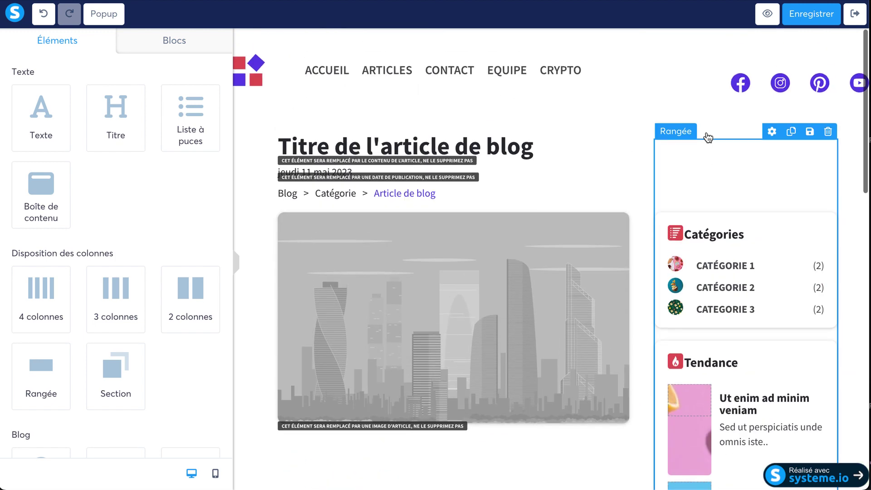
scroll(753, 272, "down", 10)
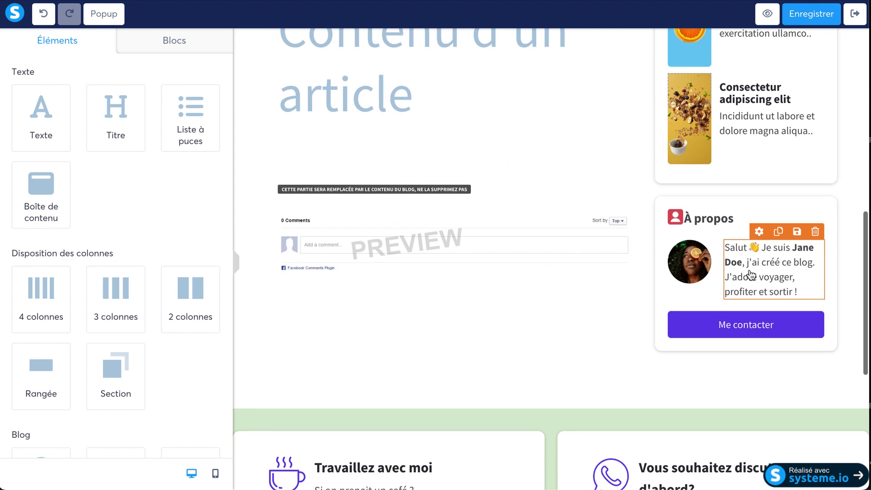
scroll(698, 264, "up", 10)
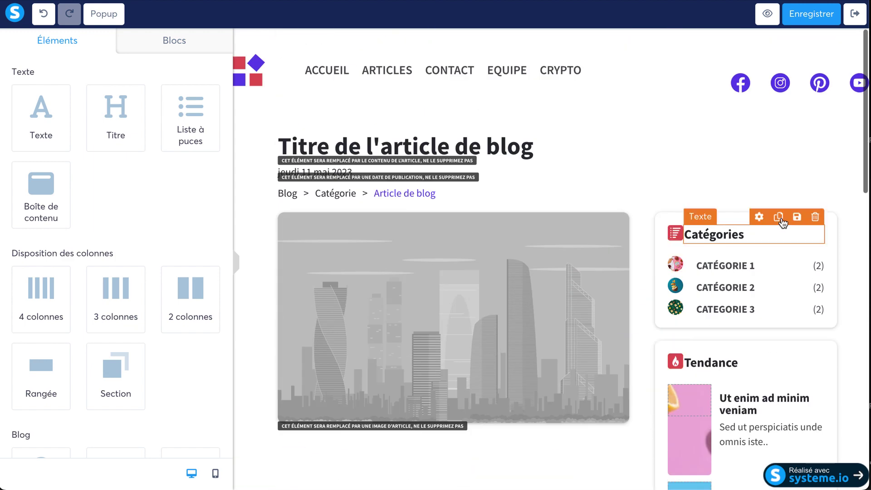
Delete the sidebar row holding the Catégories, Tendance and À propos blocks.
left_click(828, 131)
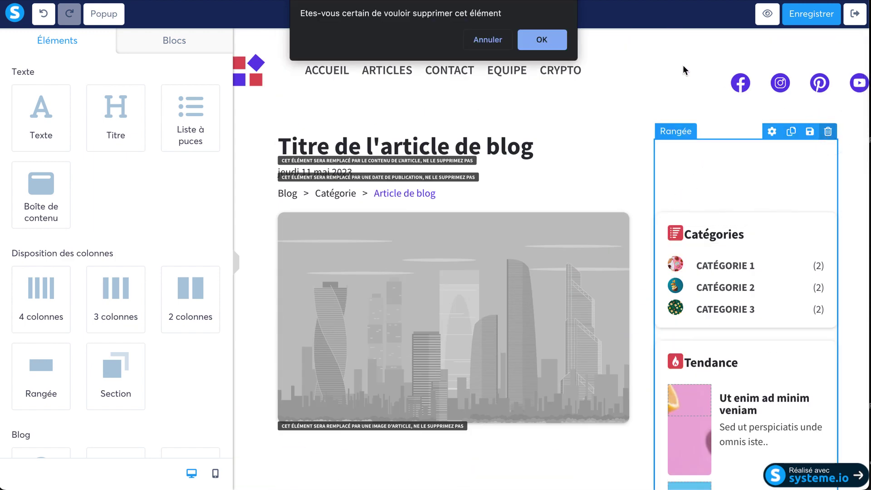
left_click(547, 44)
scroll(718, 239, "down", 2)
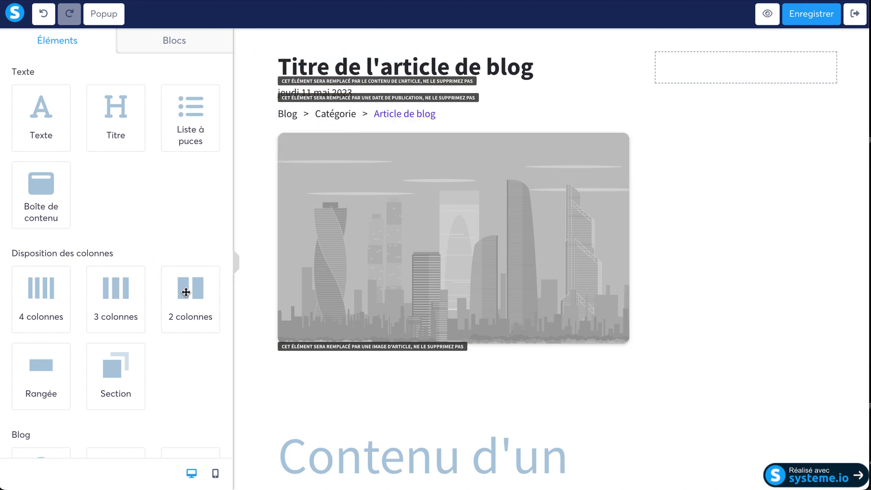
Add an empty full-width row (Rangée) beneath the Facebook comments element.
left_click(39, 366)
mouse_move(330, 50)
left_mouse_down()
mouse_move(333, 38)
mouse_move(334, 46)
left_mouse_up()
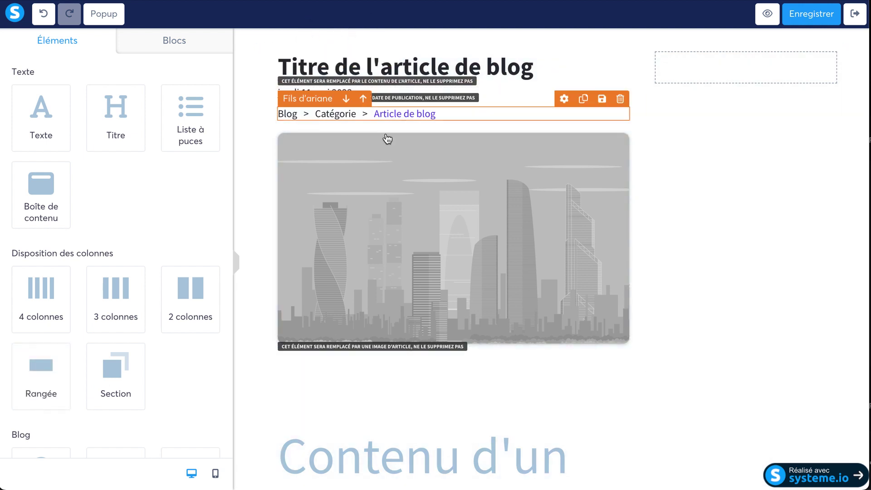
scroll(540, 295, "down", 10)
scroll(502, 198, "up", 2)
left_click(464, 158)
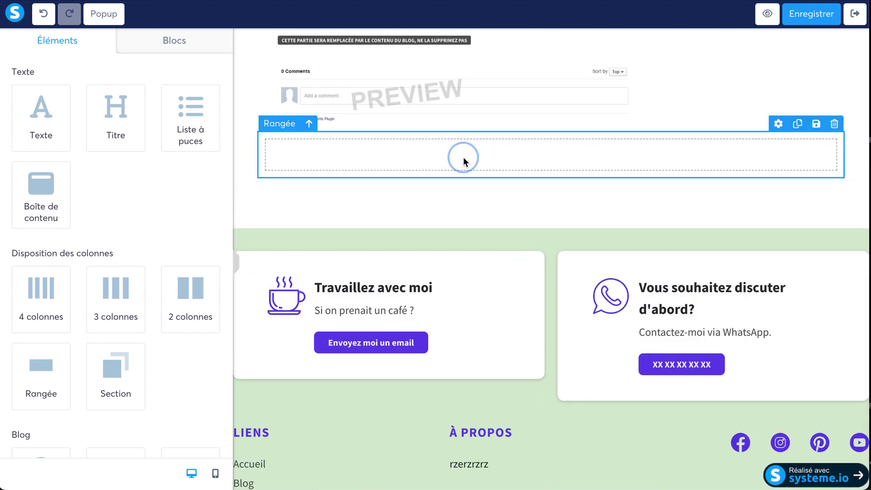
left_click(17, 42)
scroll(185, 363, "down", 3)
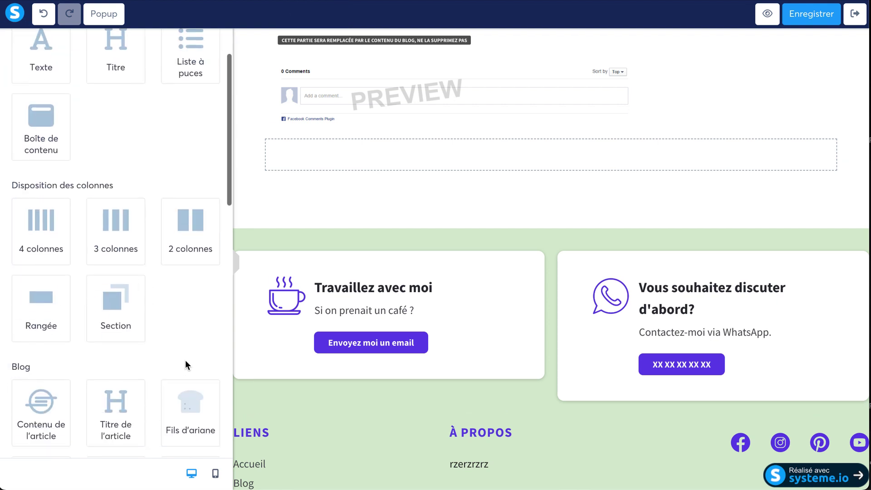
Move the article content placeholder into the empty full-width row below the comments.
left_click(418, 154)
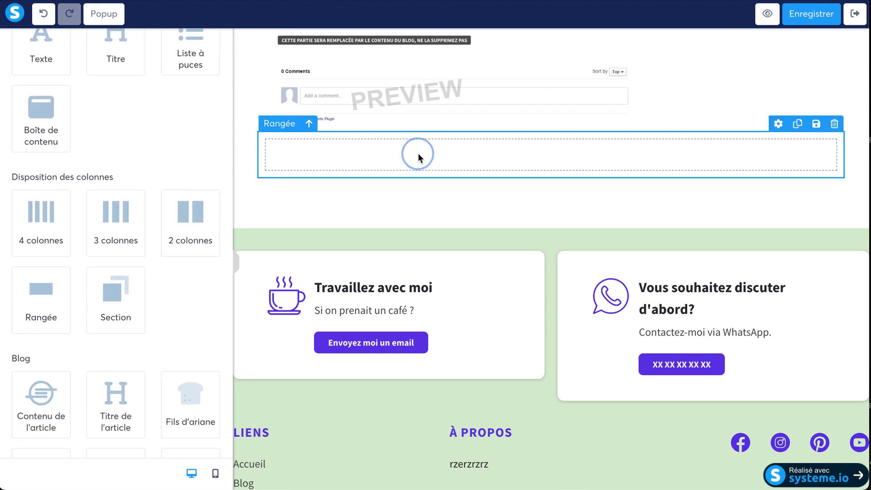
left_click(543, 173)
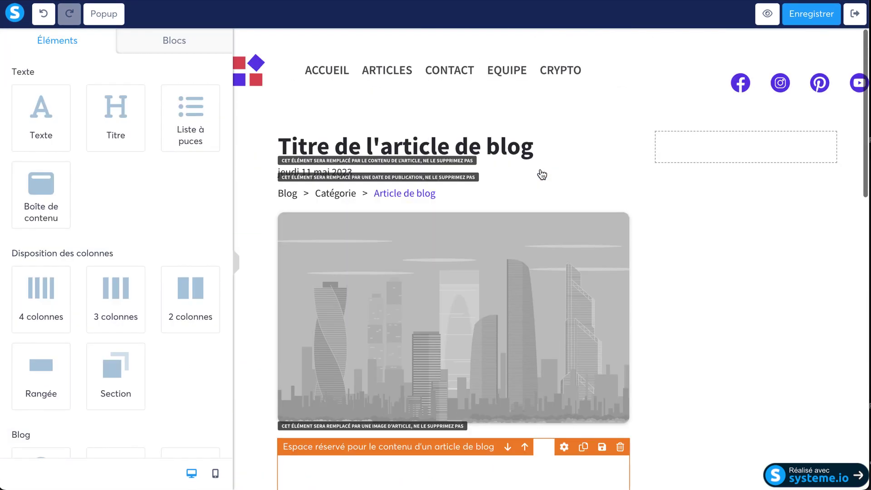
scroll(390, 291, "down", 8)
scroll(391, 191, "down", 2)
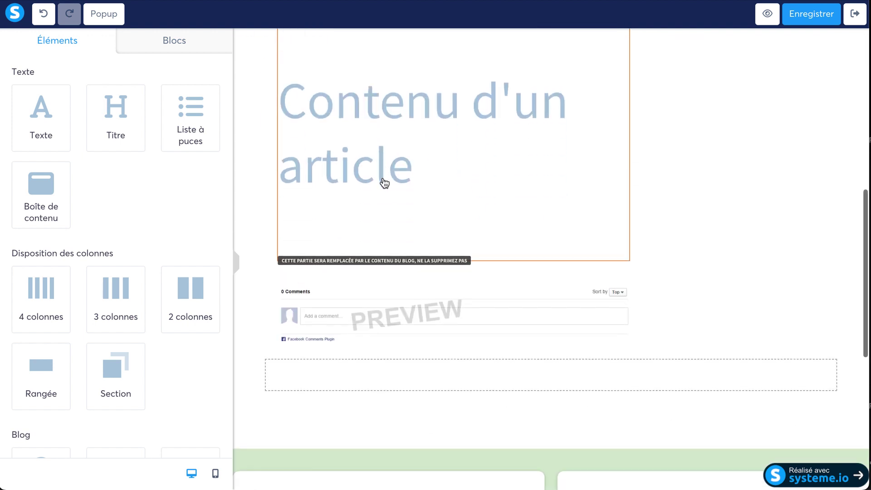
left_click_drag(359, 124, 488, 367)
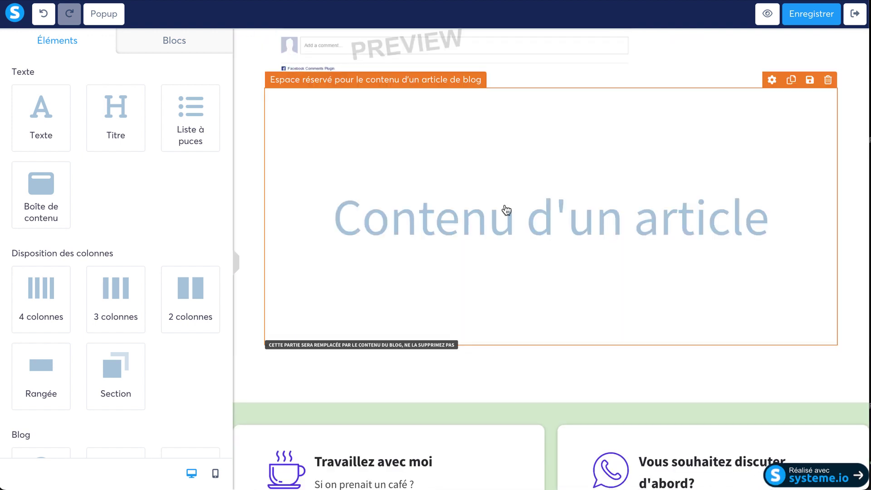
Delete the Facebook comments element above the article content placeholder.
scroll(505, 210, "up", 3)
left_click(621, 178)
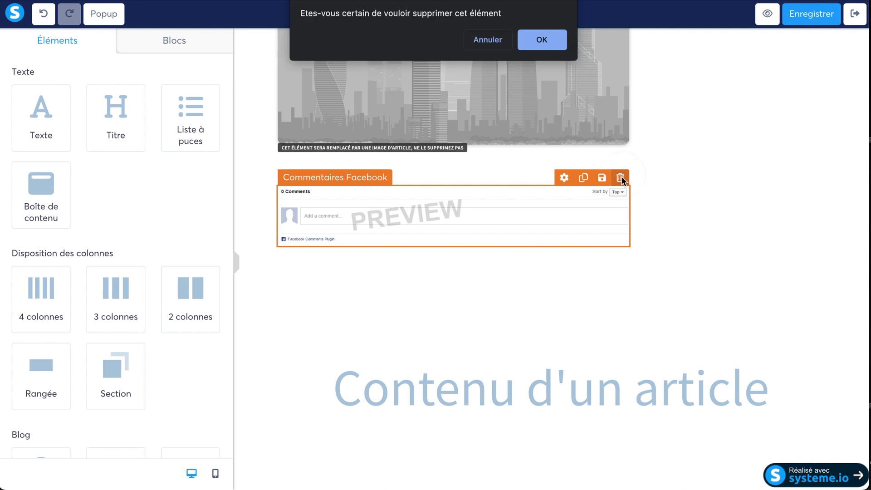
left_click(541, 40)
Move the article image into the full-width row directly above the article content placeholder and save the page.
scroll(436, 142, "up", 4)
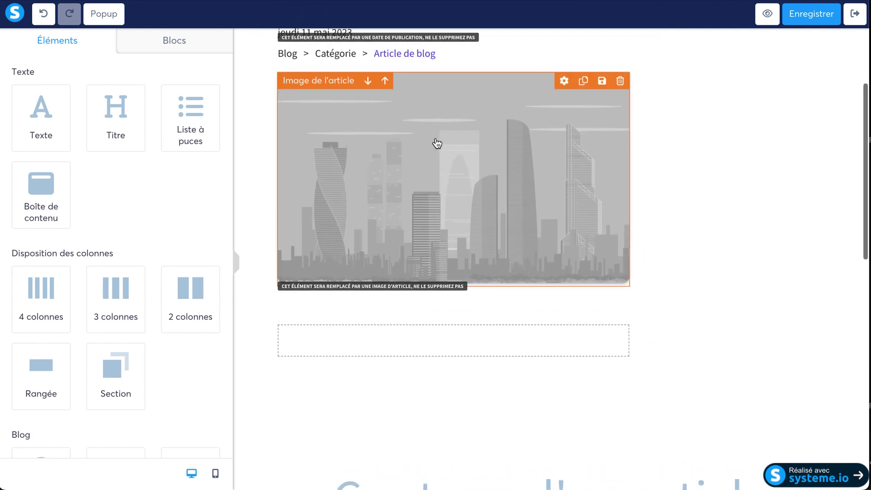
left_click_drag(305, 141, 486, 335)
scroll(486, 301, "down", 5)
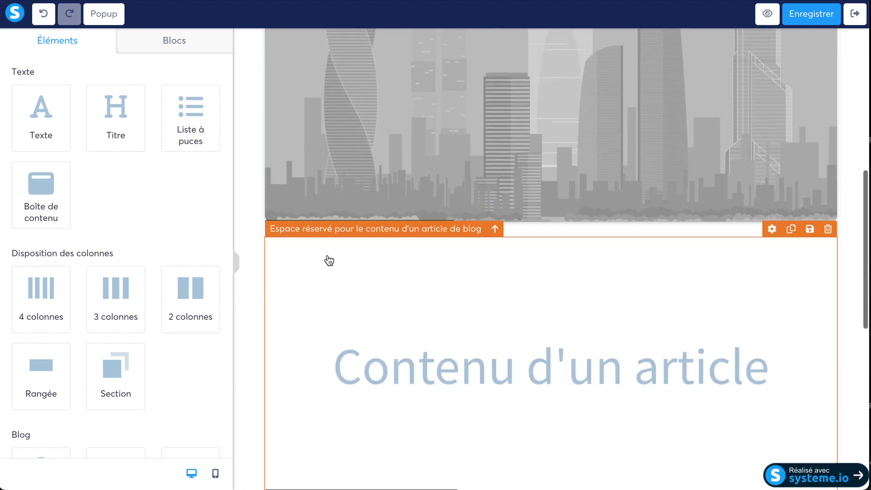
left_click(811, 14)
Inspect the settings of the blog article title and the publication date.
scroll(696, 132, "up", 8)
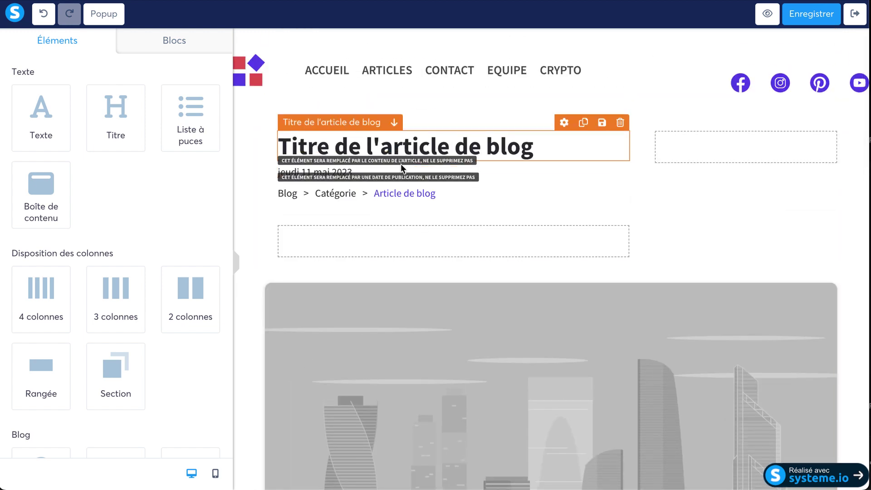
scroll(401, 164, "down", 2)
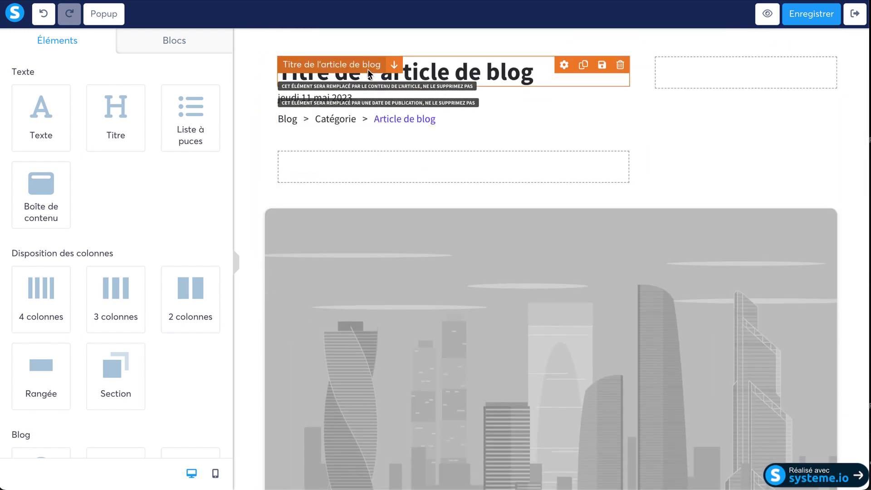
left_click(339, 63)
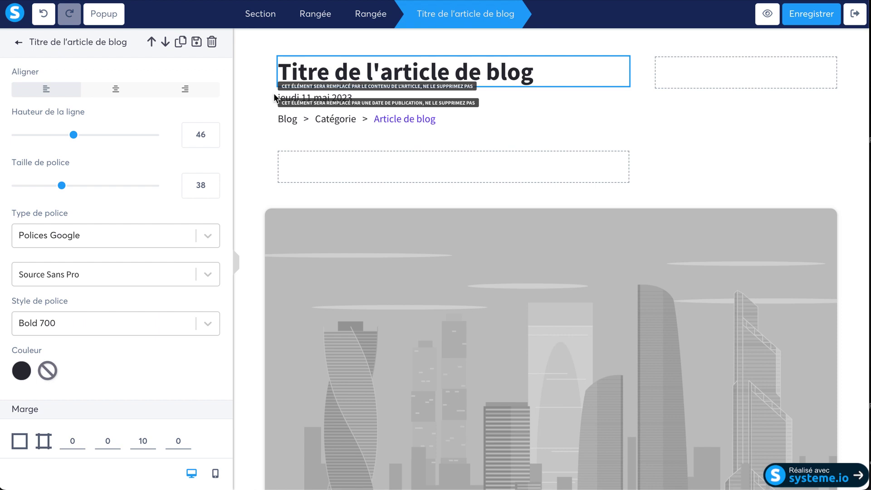
left_click(527, 103)
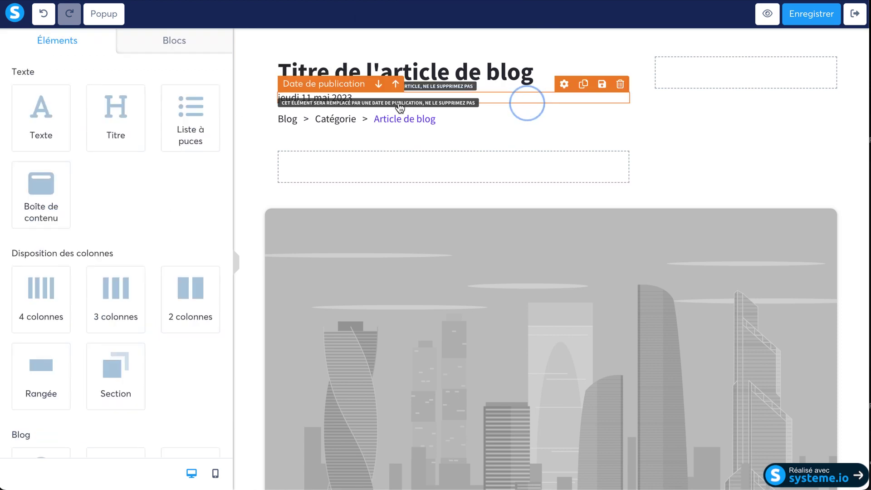
left_click(341, 104)
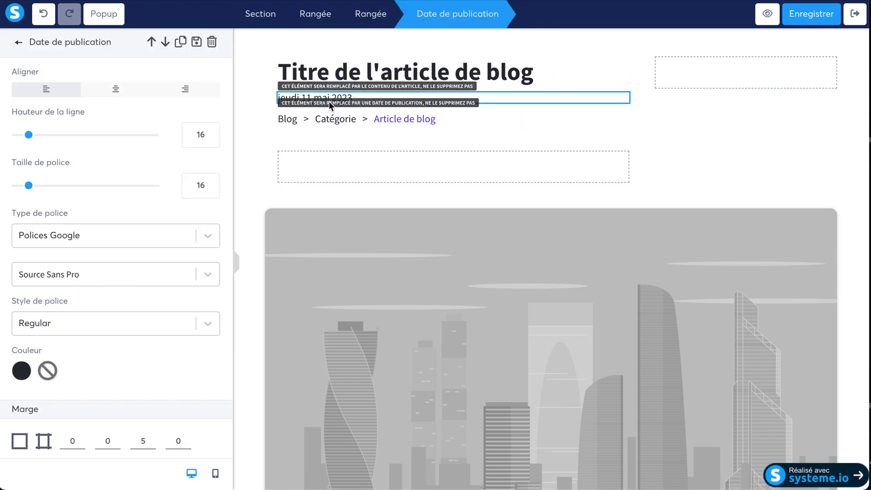
left_click(482, 129)
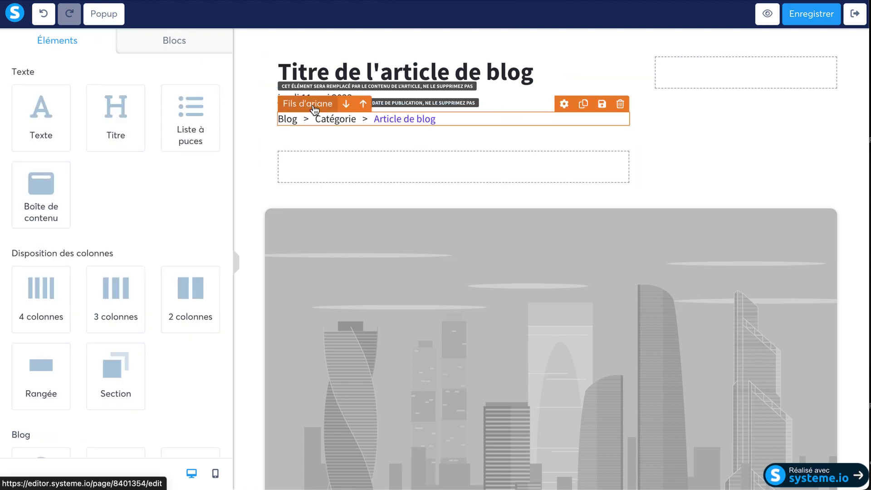
Move the breadcrumb, article title and publication date into the image's full-width row, stacked in that order above the image.
scroll(315, 110, "up", 1)
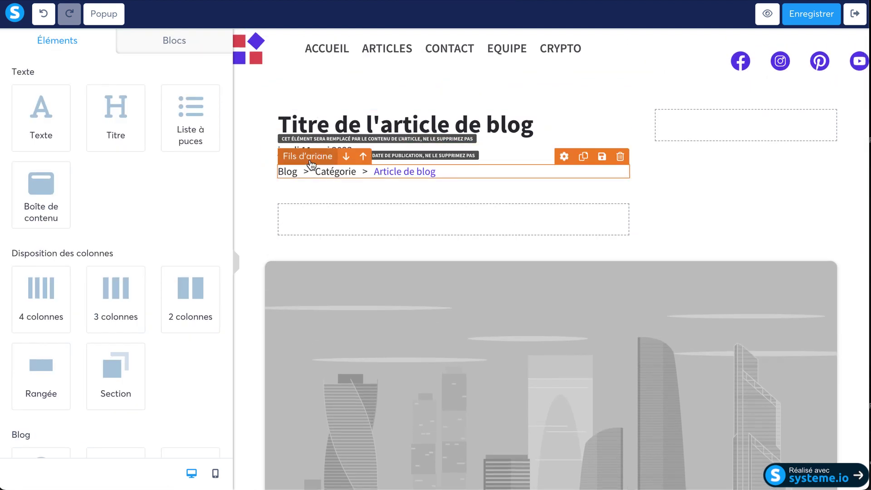
left_click_drag(310, 163, 311, 110)
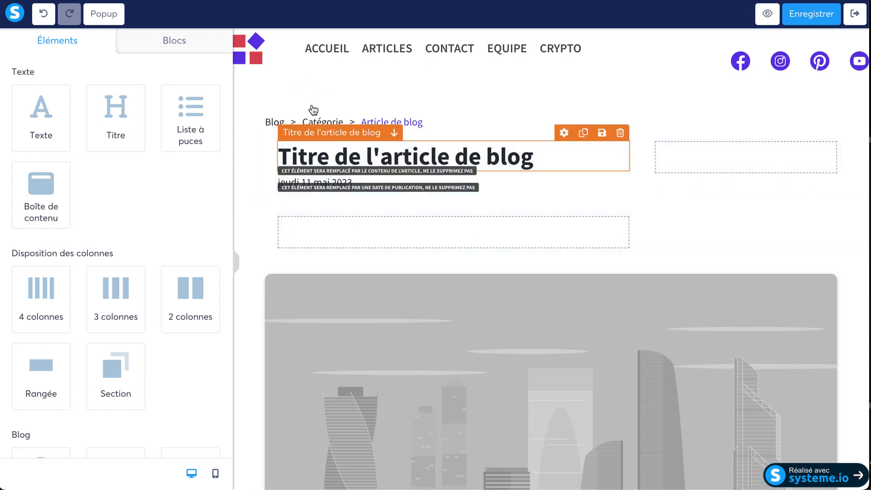
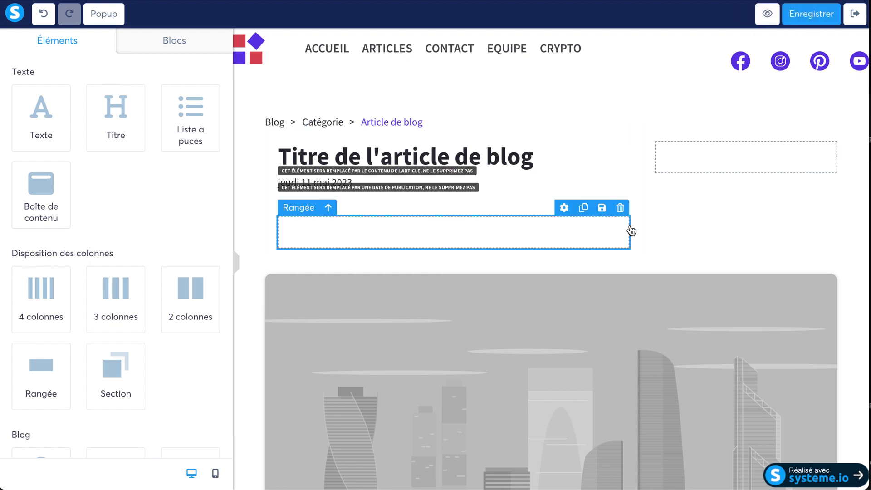
left_click_drag(286, 134, 291, 270)
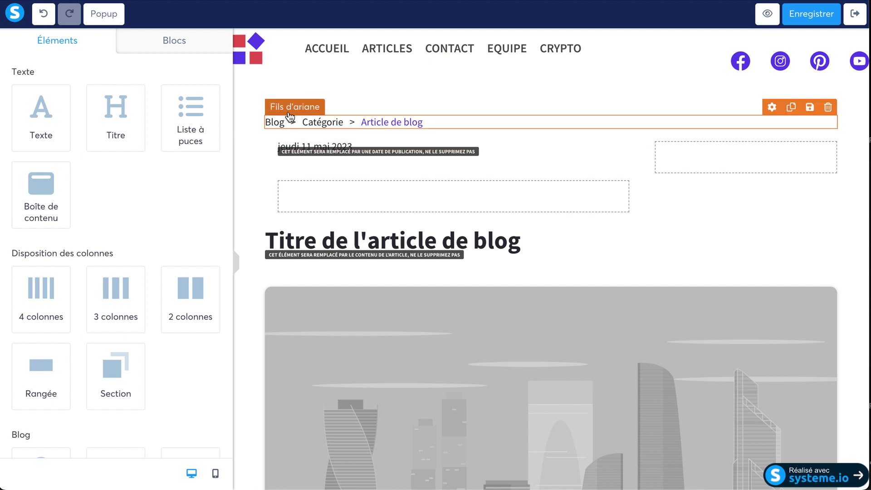
left_click_drag(289, 114, 293, 222)
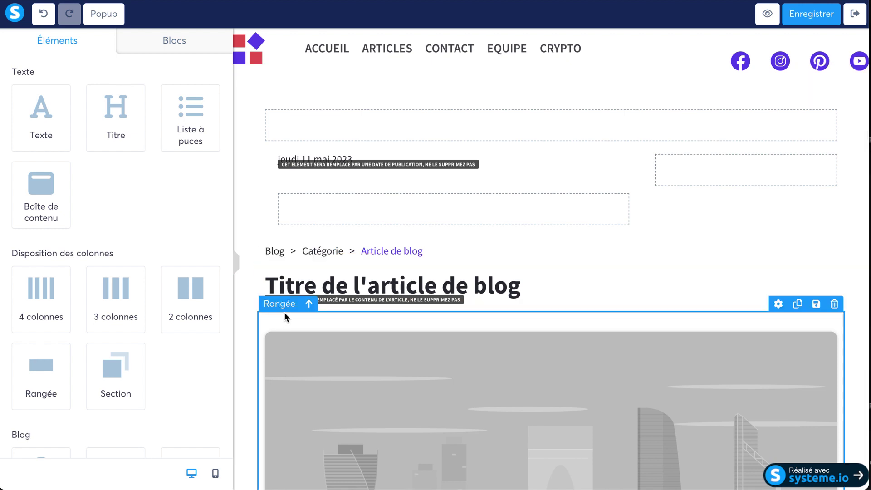
left_click_drag(329, 295, 287, 340)
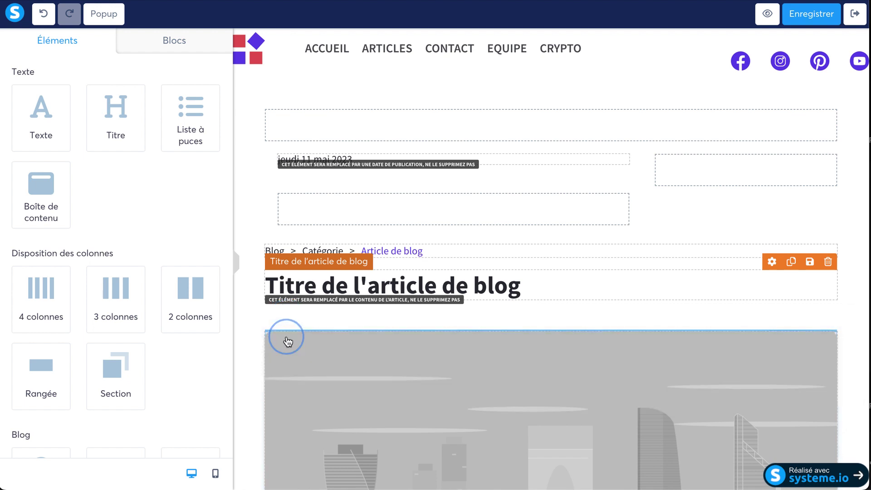
left_click_drag(340, 256, 329, 325)
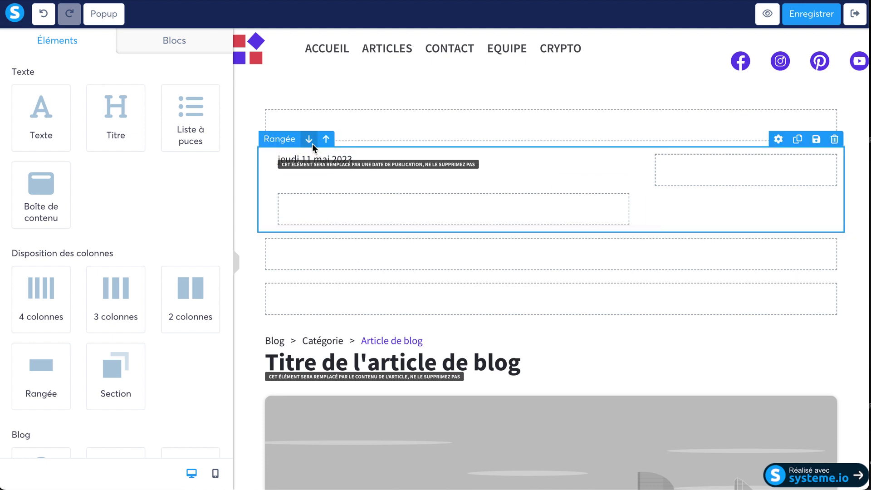
left_click_drag(312, 157, 350, 379)
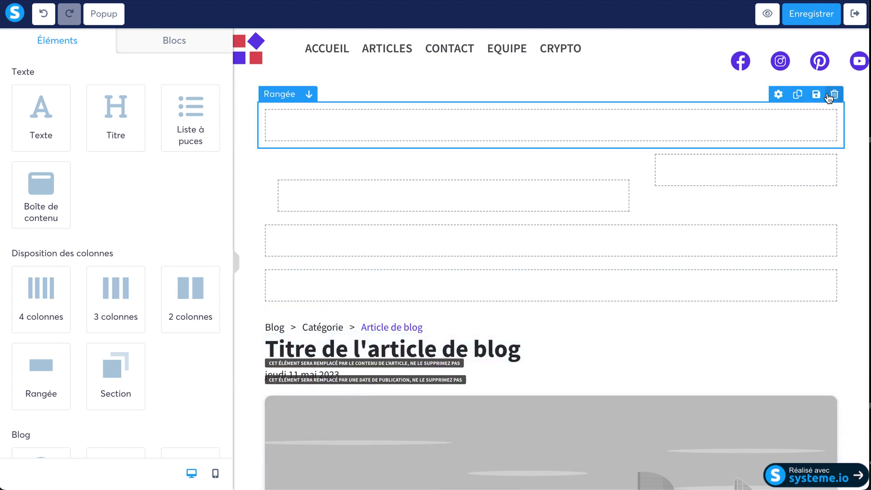
Delete the topmost empty row and the leftover row containing the old article and sidebar columns.
left_click(836, 95)
left_click(557, 38)
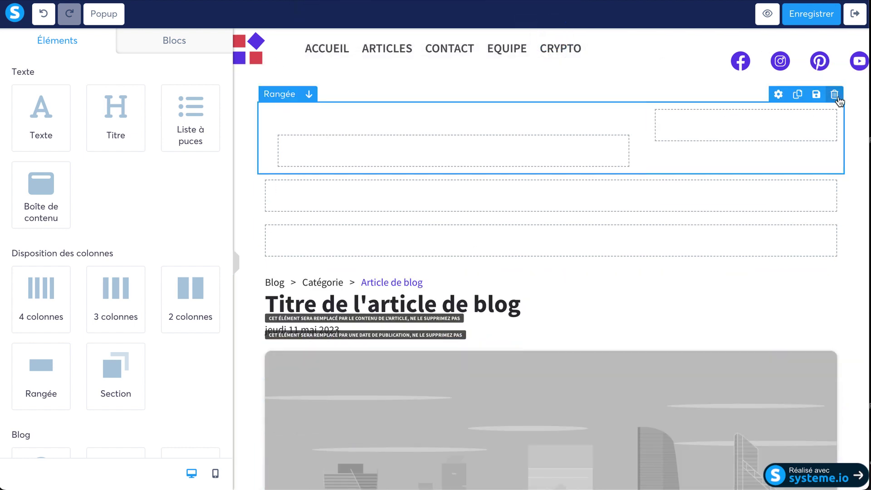
left_click(834, 95)
left_click(547, 41)
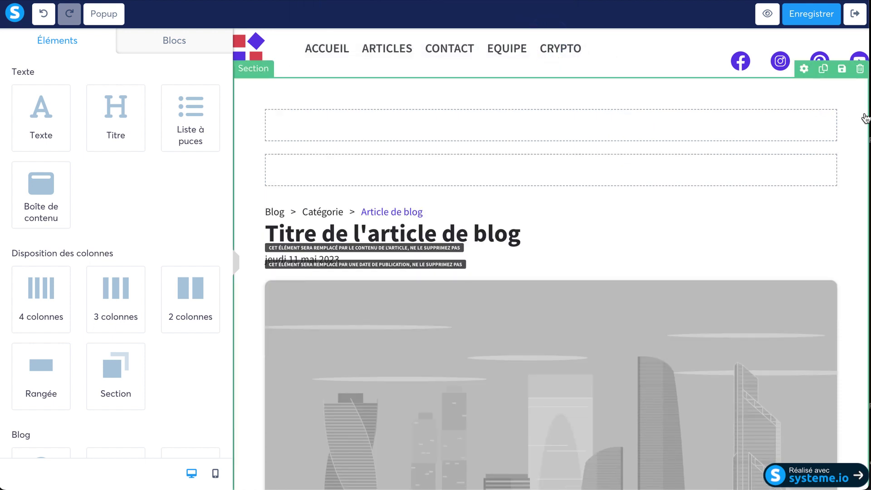
Delete the two remaining empty rows above the breadcrumb.
left_click(835, 94)
left_click(549, 43)
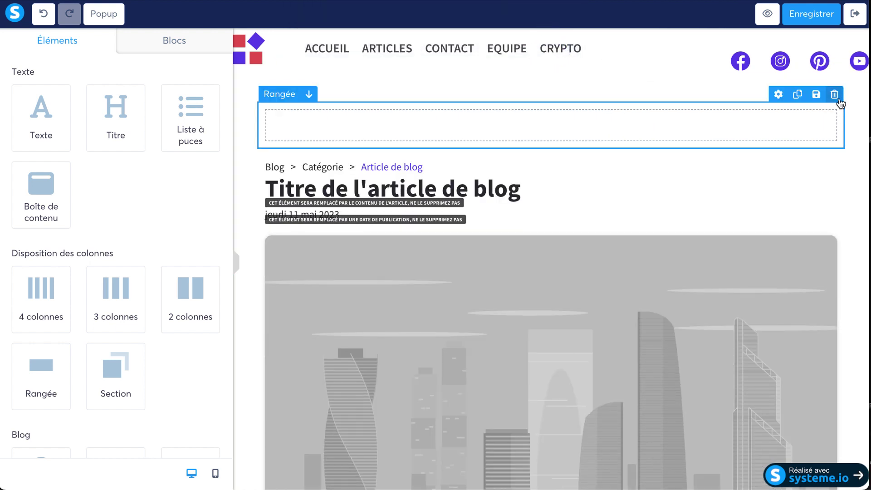
left_click(562, 41)
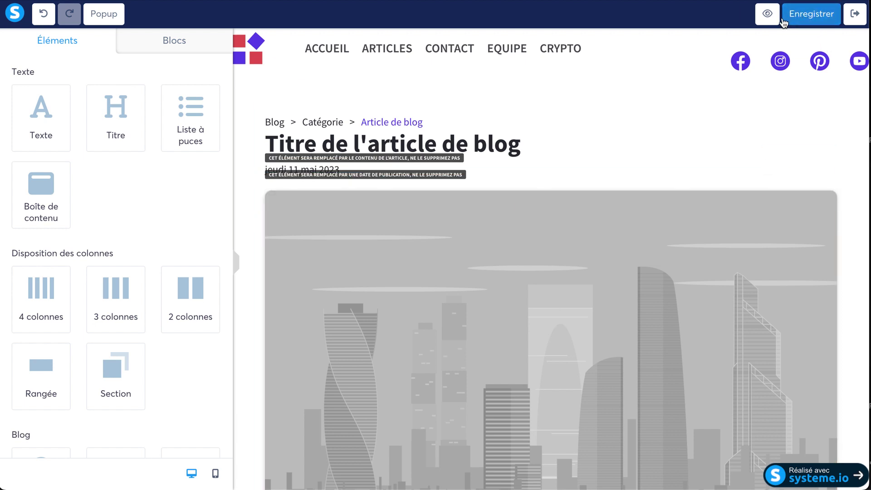
Preview the article template, test the breadcrumb's Blog link and return from it.
left_click(769, 18)
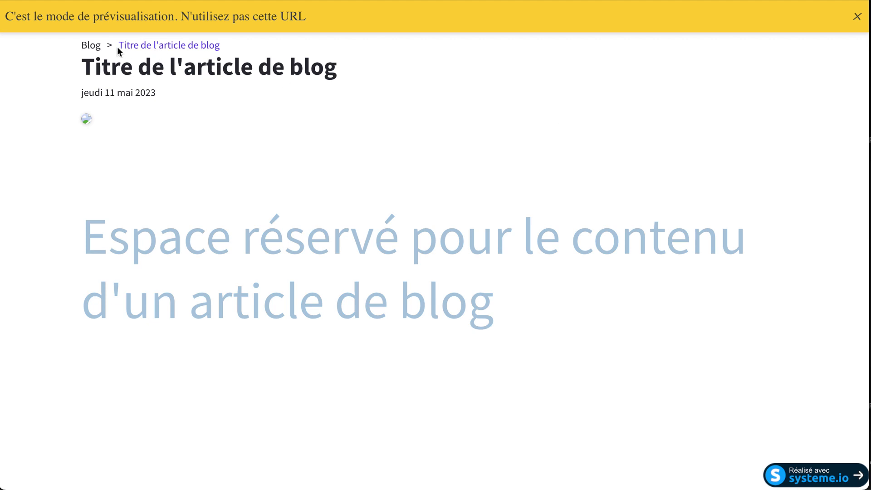
left_click(94, 46)
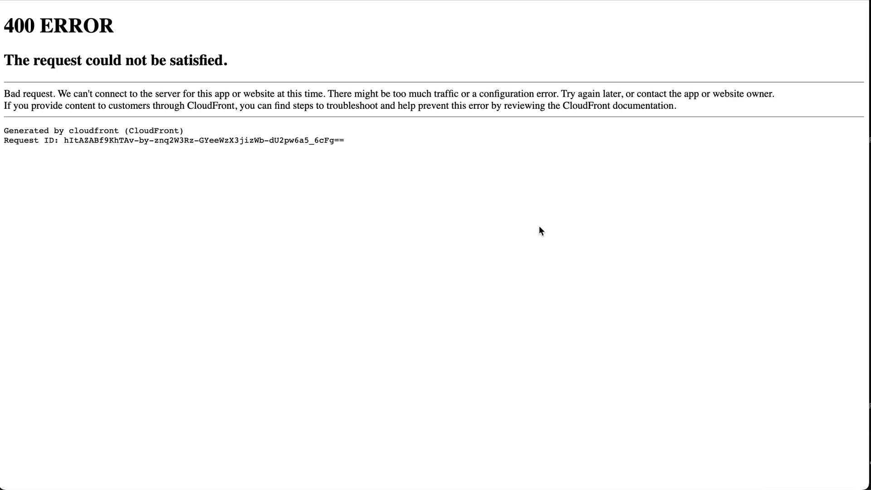
key("super+bracketleft")
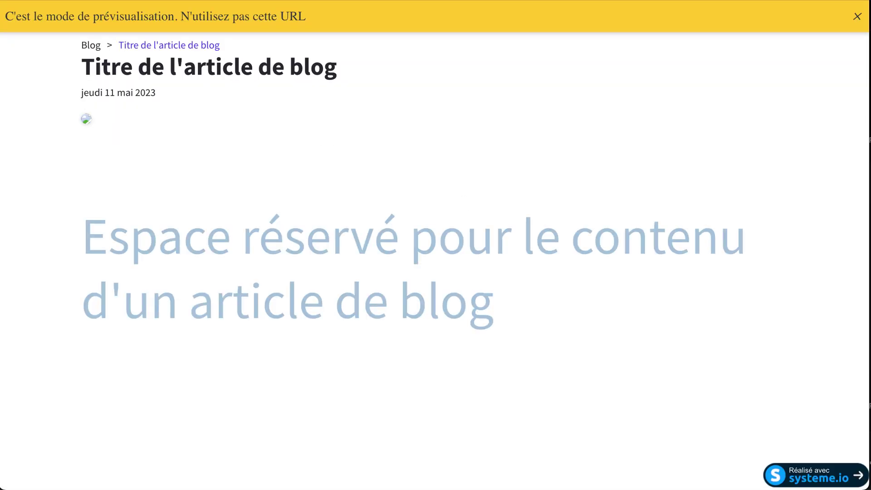
left_click(858, 17)
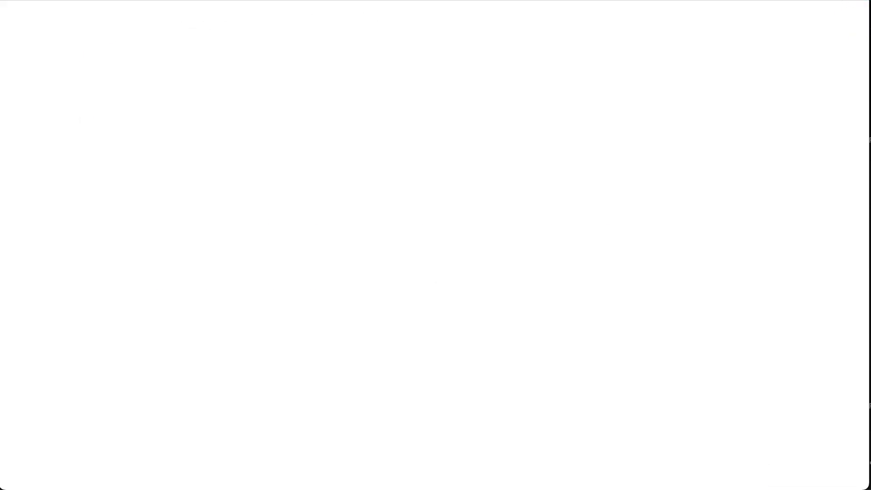
Go to the published blog's home page and open the article "Eos qui ratione voluptatem".
left_click(191, 39)
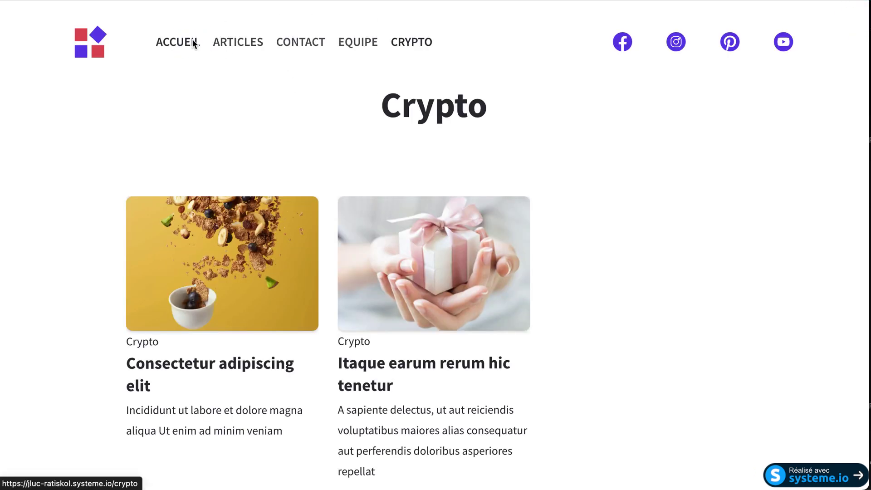
scroll(245, 272, "down", 3)
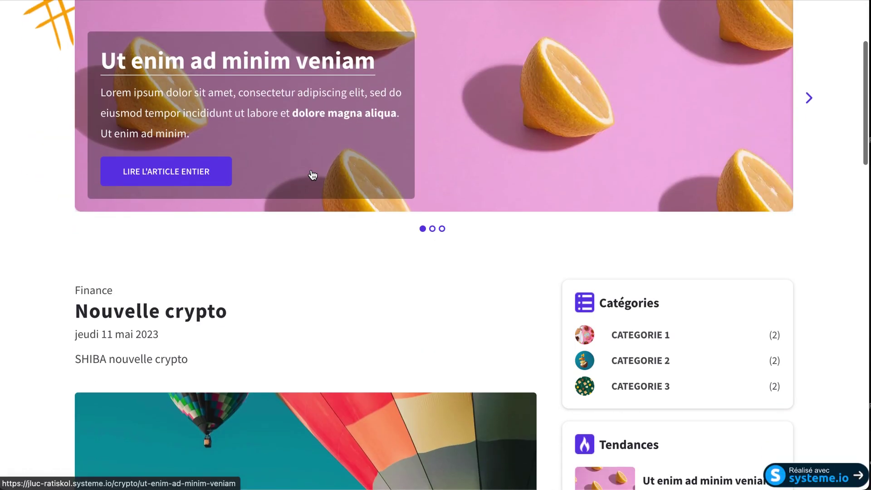
scroll(238, 328, "down", 2)
left_click(210, 331)
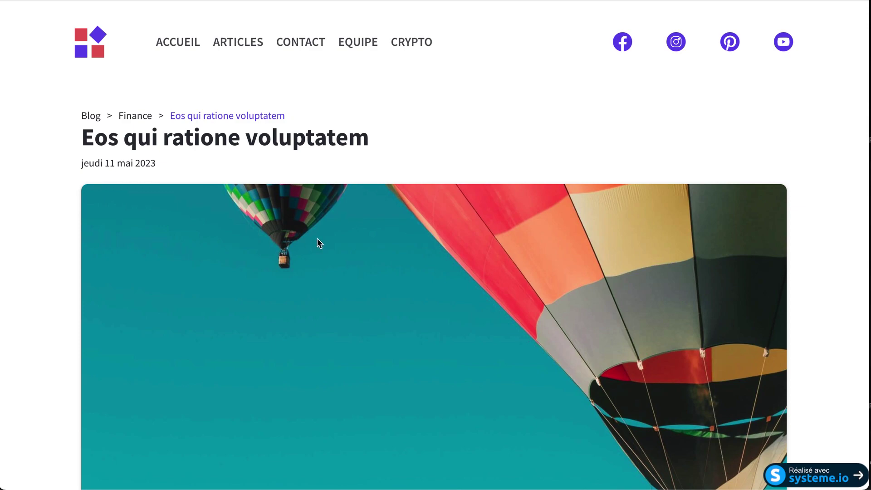
Examine the published article's layout from its breadcrumb and title through the main image to the text and inline image.
scroll(320, 239, "down", 2)
scroll(322, 237, "down", 8)
scroll(356, 227, "up", 7)
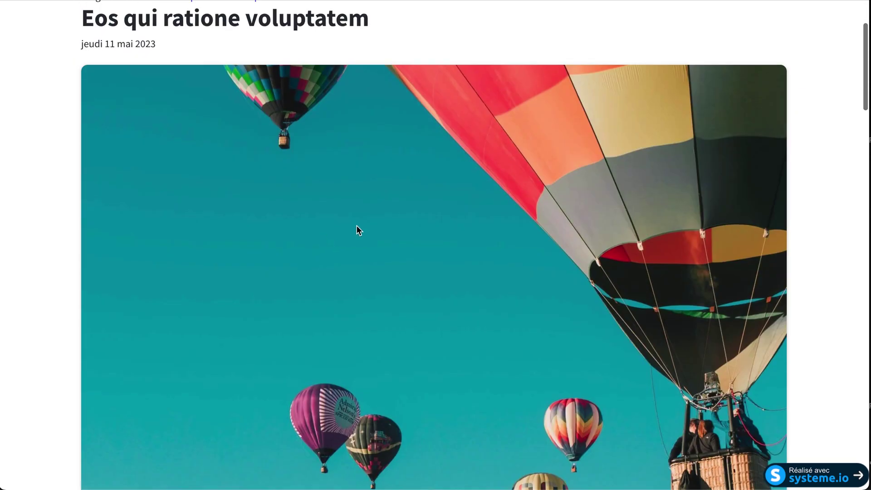
scroll(314, 154, "down", 1)
scroll(314, 155, "down", 3)
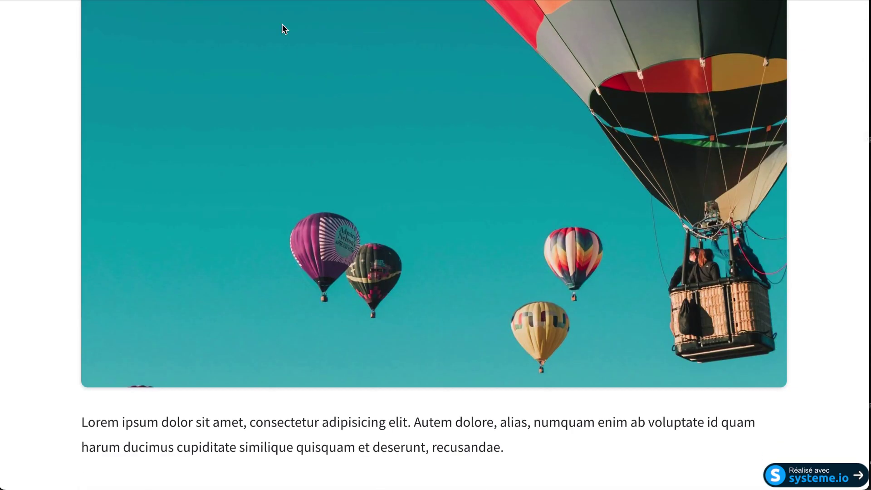
scroll(348, 252, "up", 10)
scroll(338, 257, "down", 10)
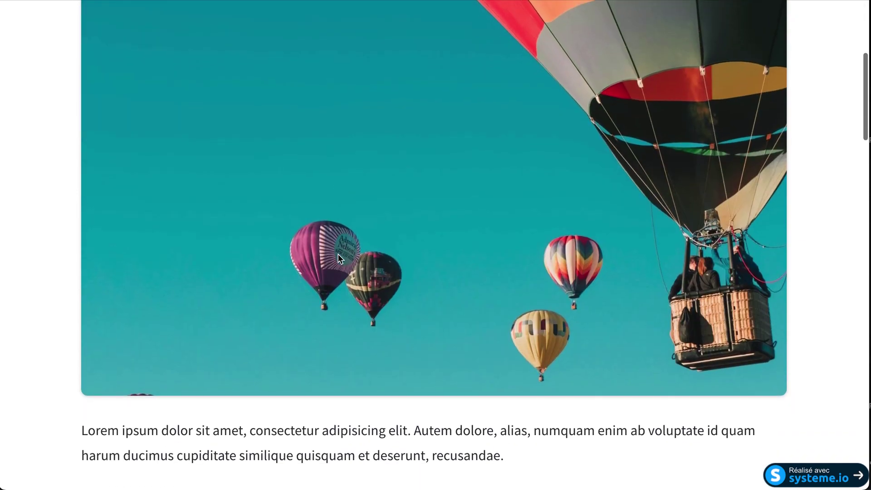
scroll(338, 254, "down", 6)
scroll(546, 289, "down", 5)
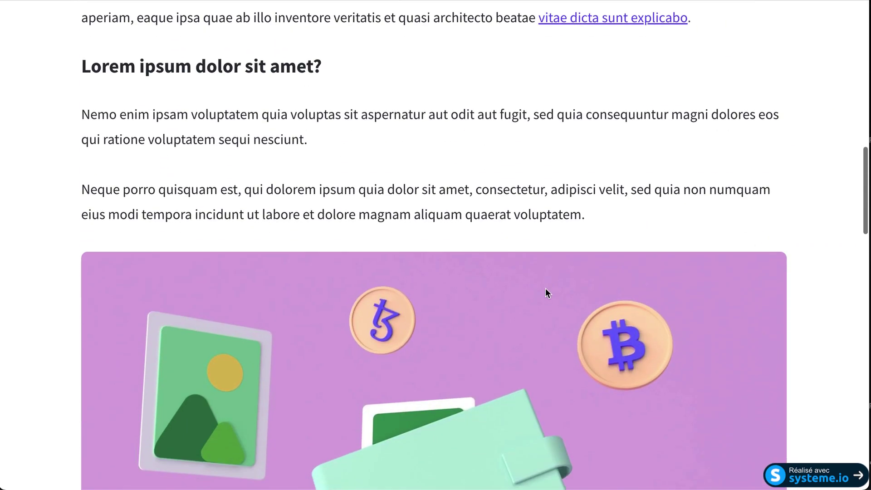
scroll(545, 290, "up", 9)
scroll(780, 281, "down", 5)
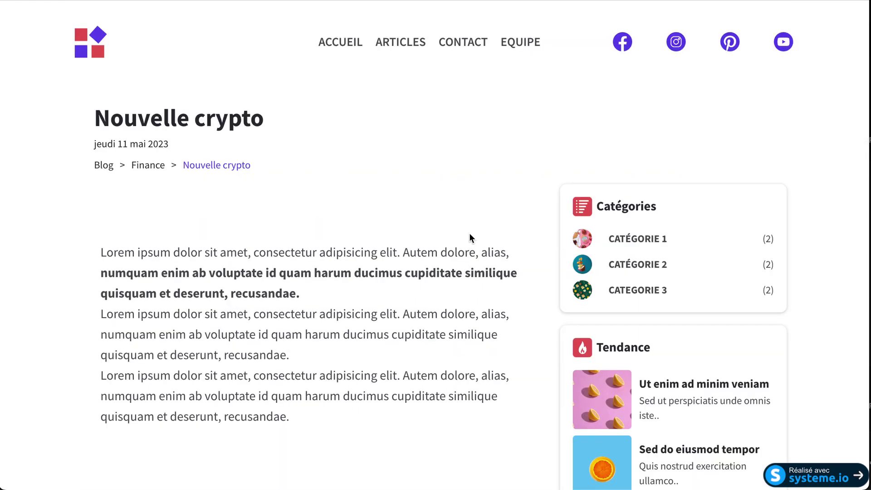
Compare the template's image and content placeholders with the published article's title, publication date and content.
scroll(470, 237, "down", 2)
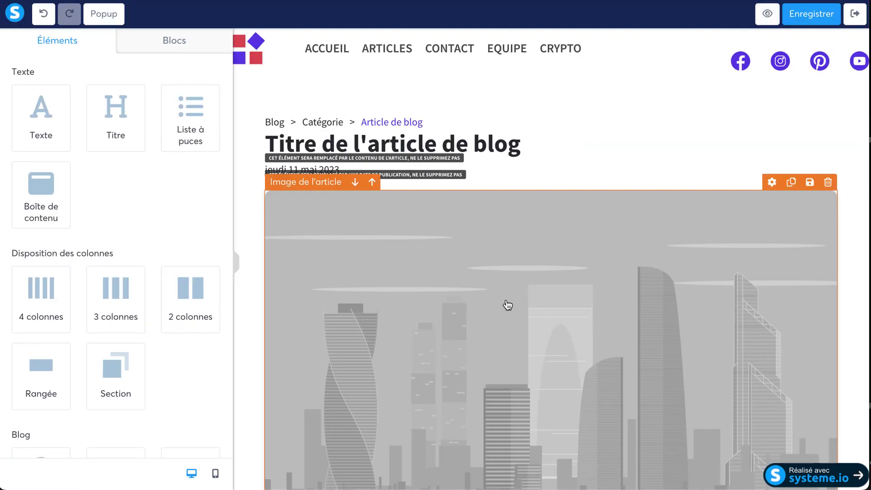
scroll(505, 304, "down", 5)
scroll(507, 305, "down", 3)
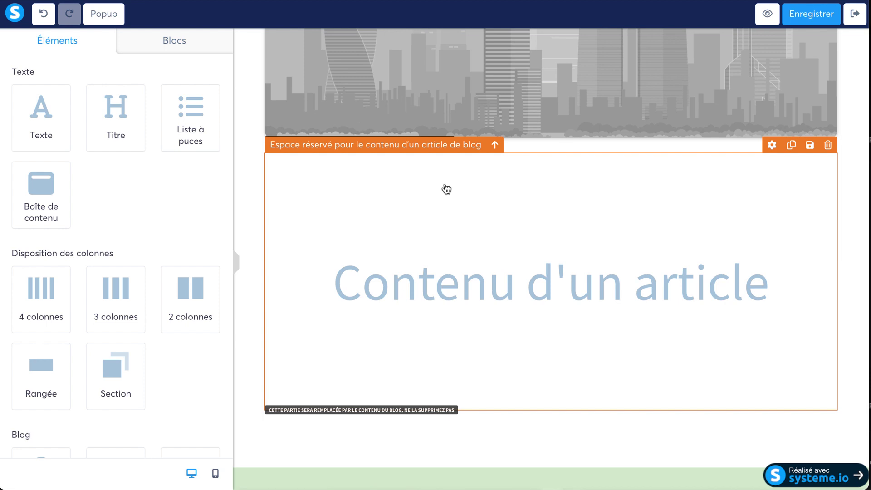
scroll(486, 330, "up", 5)
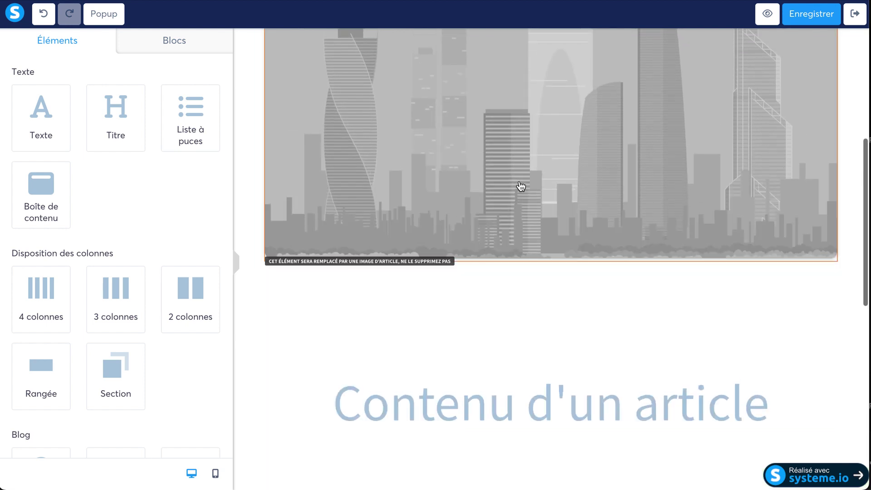
left_click(519, 182)
left_click(519, 181)
scroll(520, 189, "up", 5)
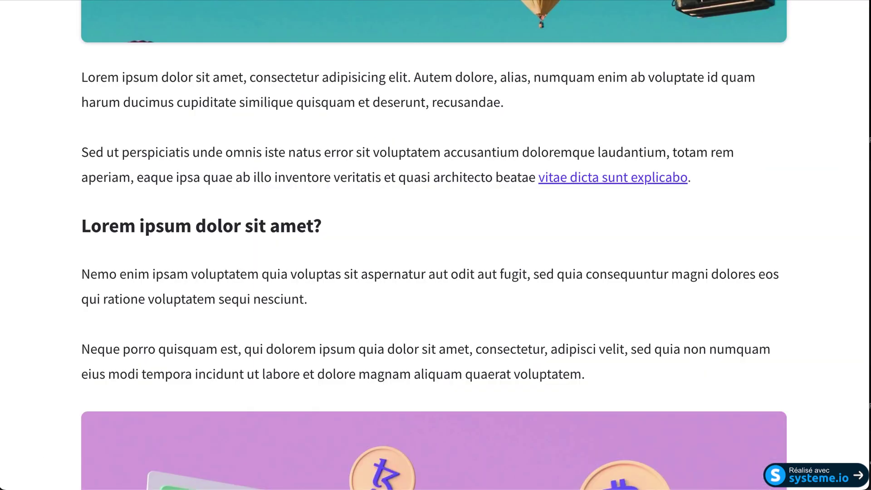
scroll(451, 150, "up", 10)
scroll(451, 150, "up", 4)
left_click_drag(109, 137, 387, 140)
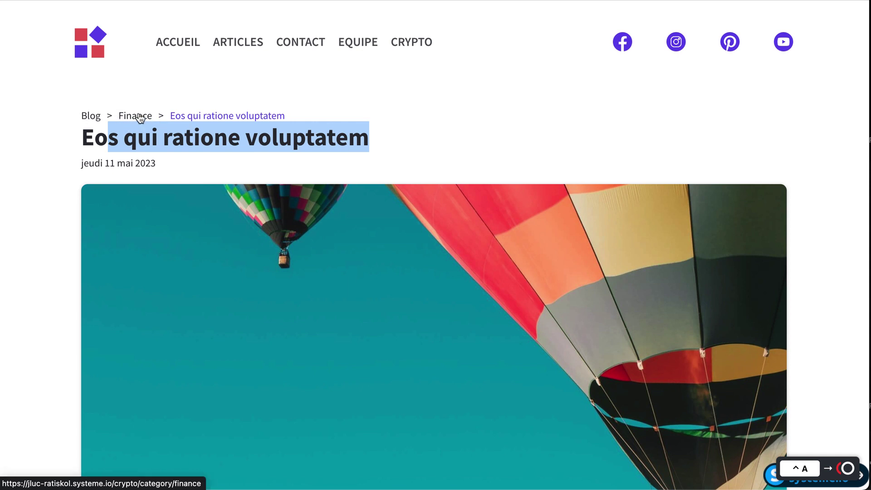
left_click_drag(94, 163, 167, 170)
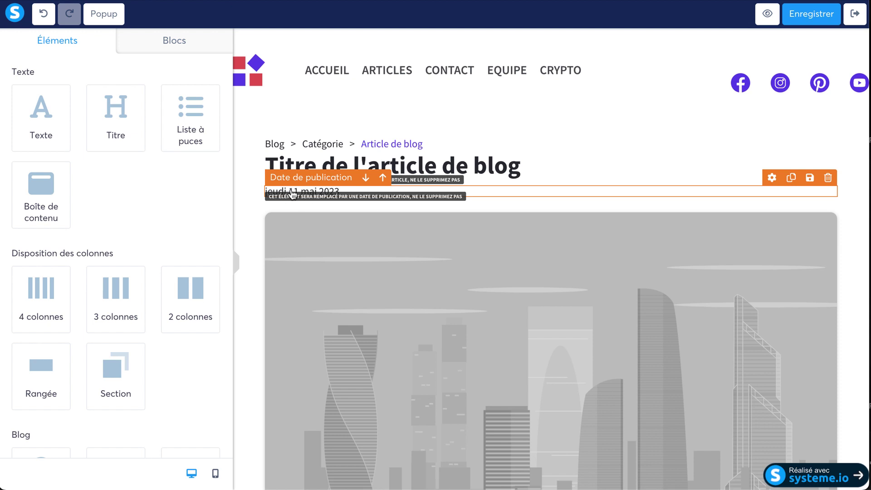
Set the blog article title's line height to 41 and its font size to 58.
left_click(293, 194)
left_click(524, 166)
left_click(457, 166)
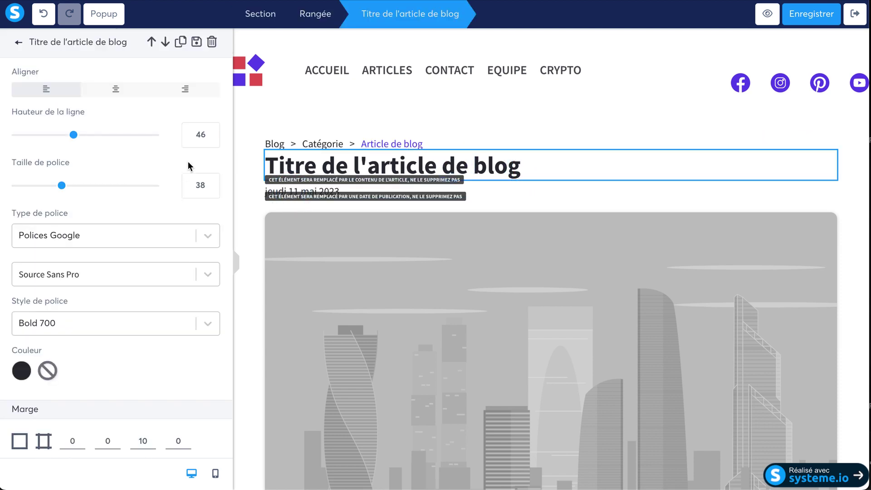
left_click_drag(85, 136, 66, 136)
left_click_drag(62, 182, 92, 182)
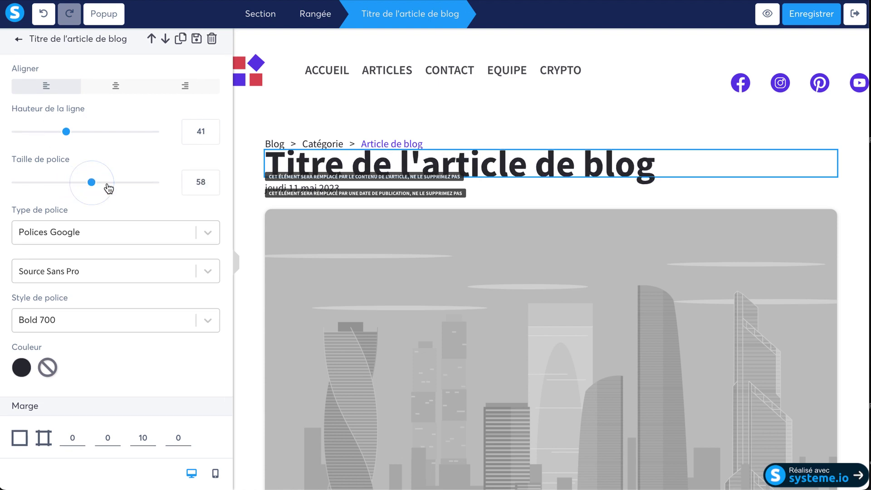
Set the publication date's font size to 22.
left_click(308, 210)
left_click(301, 190)
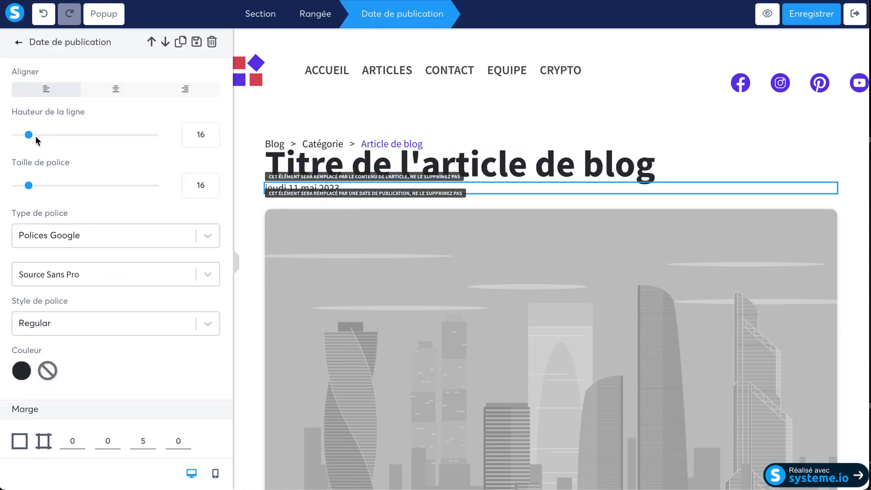
left_click_drag(28, 185, 38, 186)
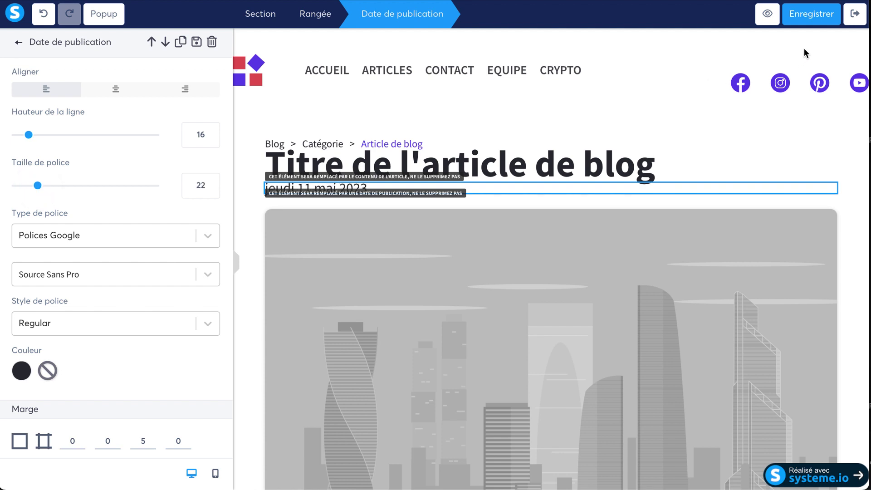
Change the publication date's colour to medium grey, save the page and check the reloaded published article.
left_click(26, 373)
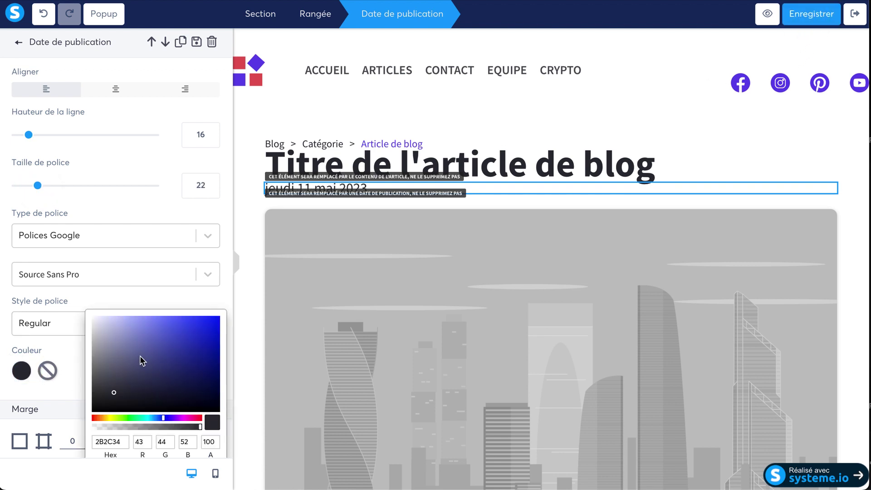
left_click_drag(92, 347, 92, 356)
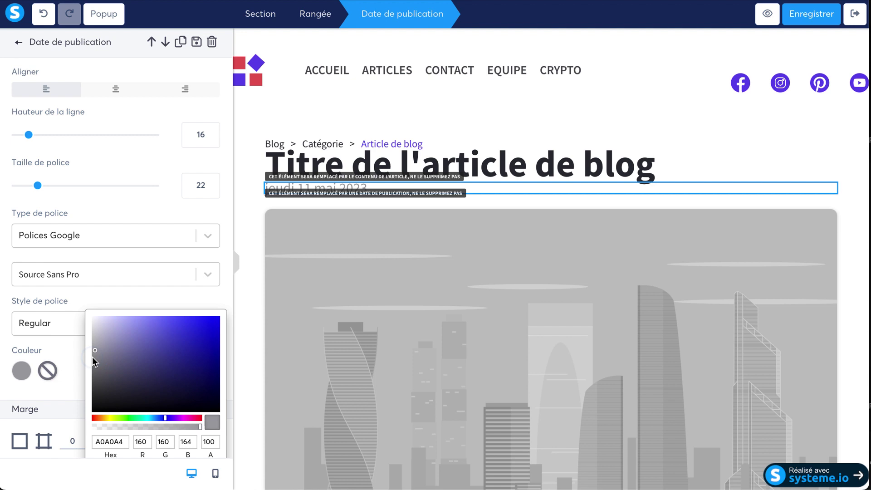
left_click(721, 159)
left_click(807, 24)
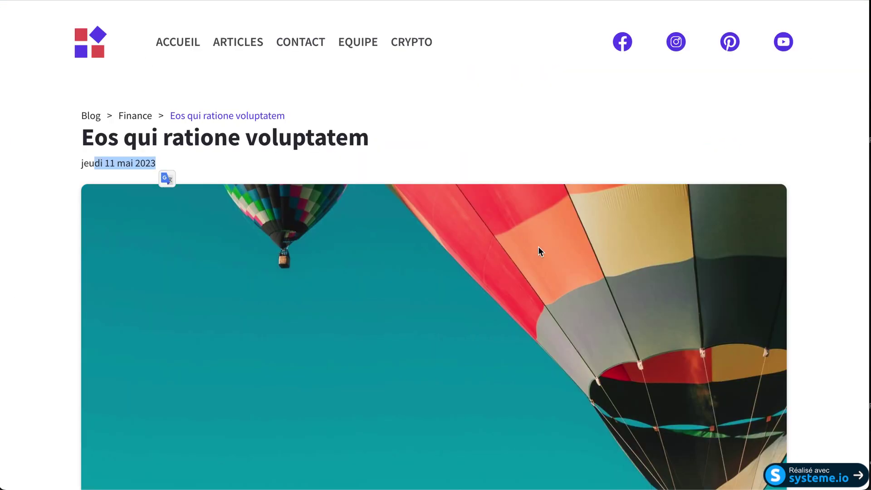
key("ctrl+r")
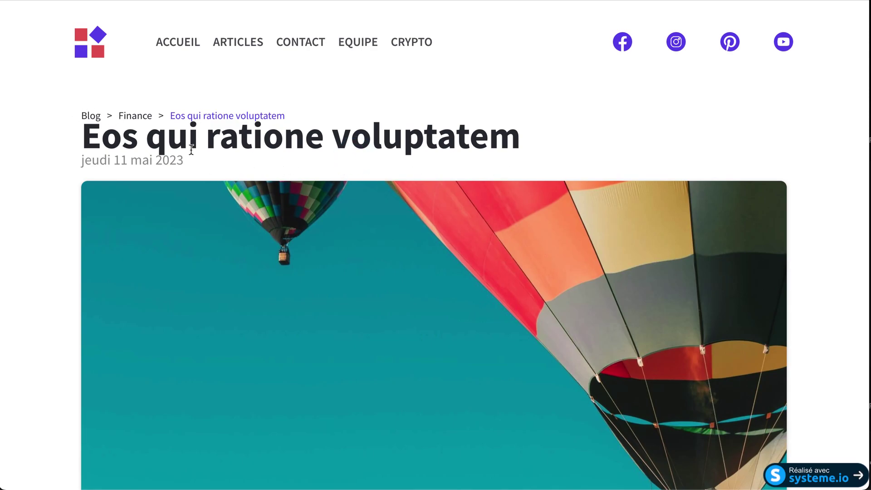
scroll(419, 224, "down", 5)
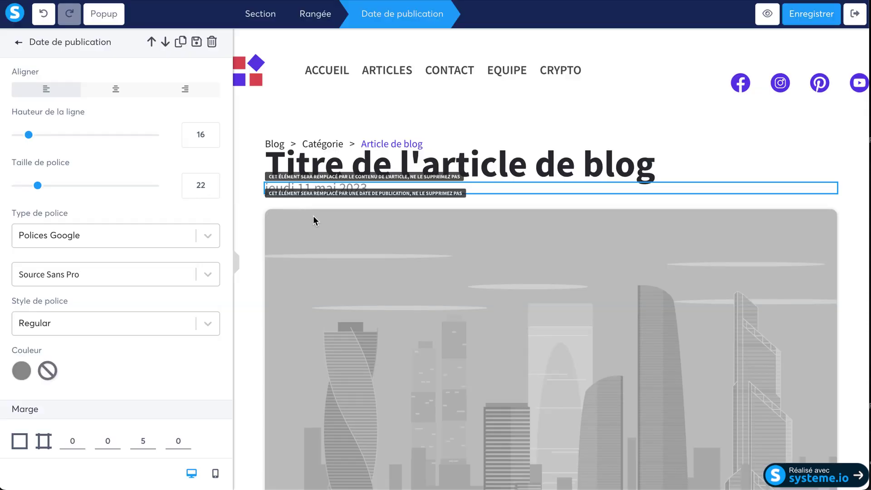
Set the article section's content width to Petit, save the page and check the reloaded published article.
left_click(292, 227)
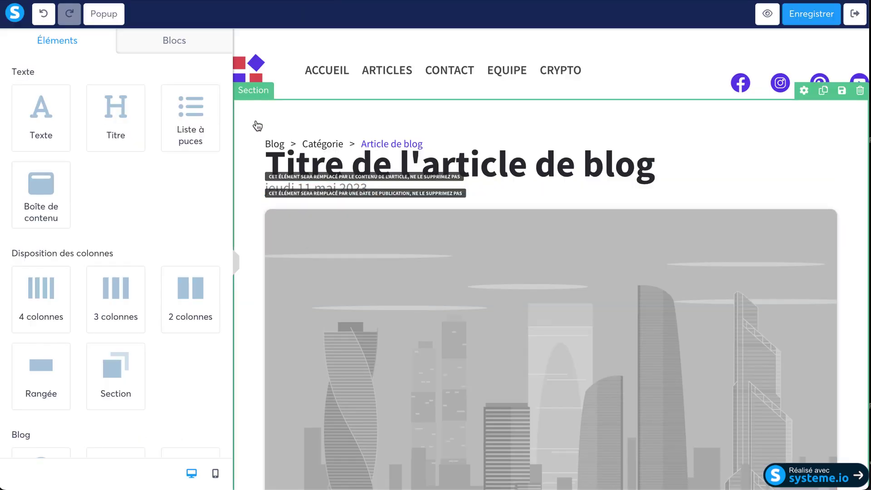
left_click(247, 95)
scroll(252, 89, "down", 2)
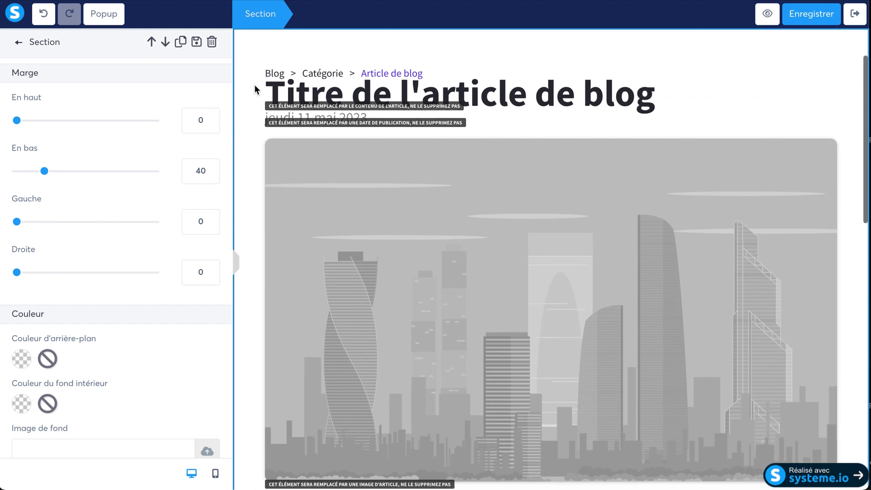
scroll(150, 162, "down", 8)
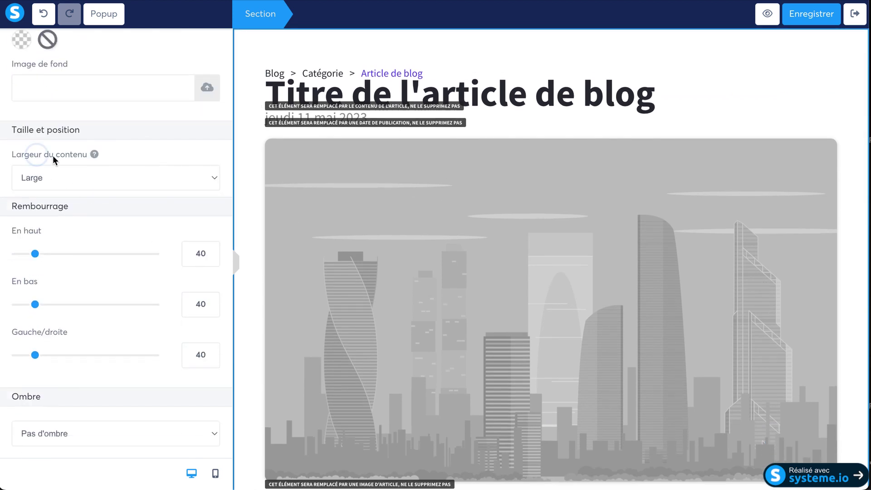
left_click(156, 178)
left_click(154, 206)
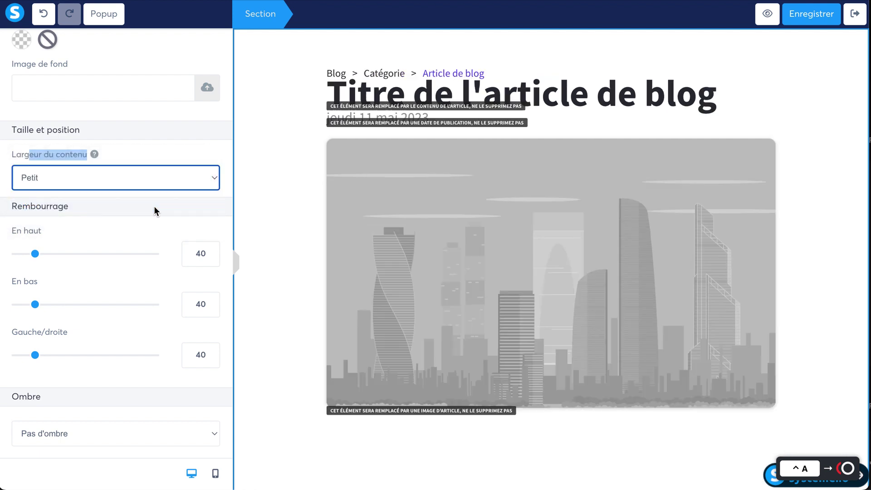
left_click(812, 14)
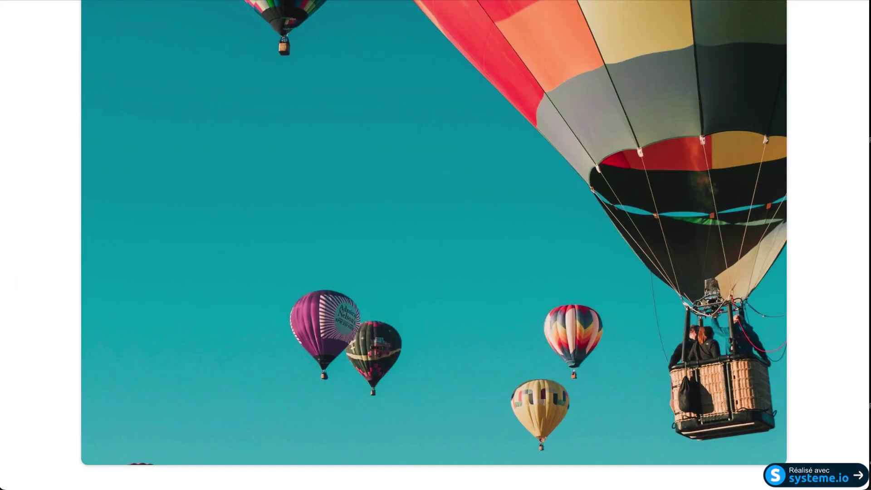
key("super+r")
scroll(632, 258, "up", 5)
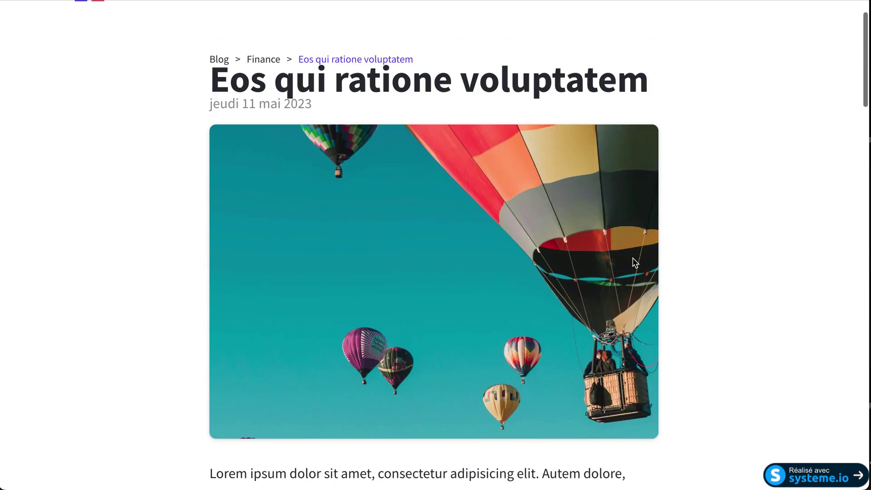
Review the published article from header image to footer, checking the text column width and line length.
scroll(540, 244, "down", 10)
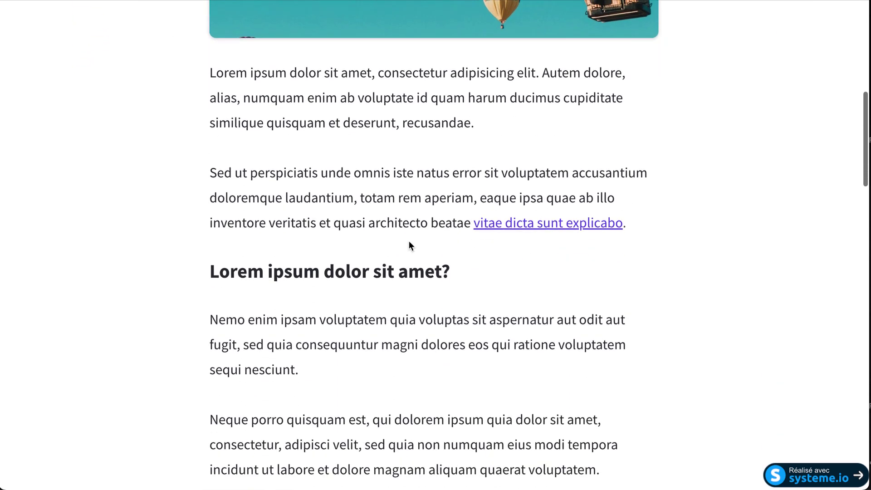
left_click_drag(215, 168, 640, 173)
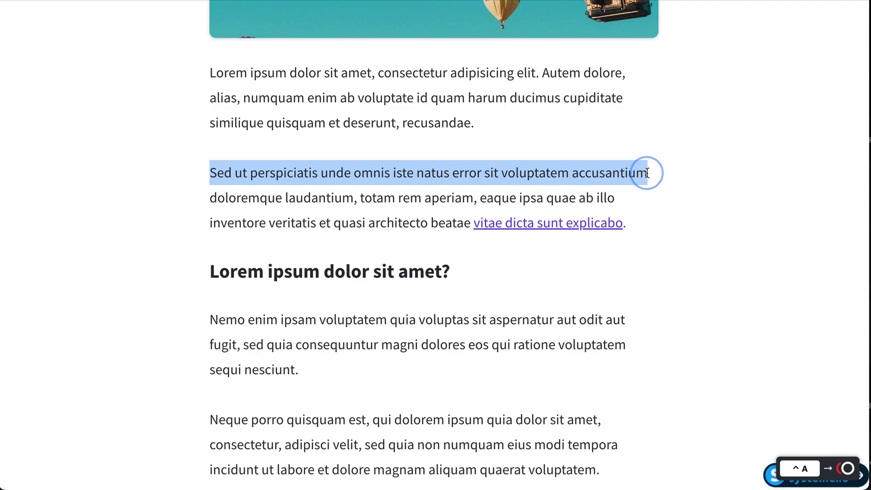
left_click(660, 193)
scroll(571, 248, "down", 20)
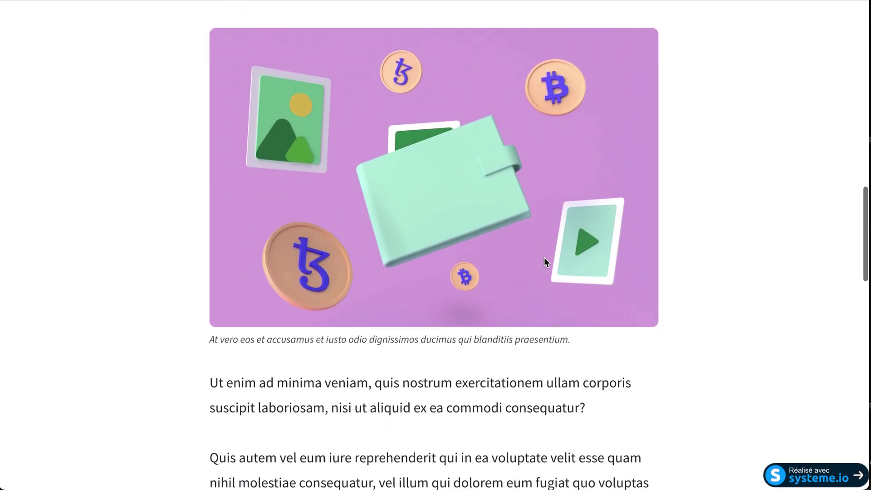
scroll(545, 257, "down", 12)
scroll(545, 258, "up", 20)
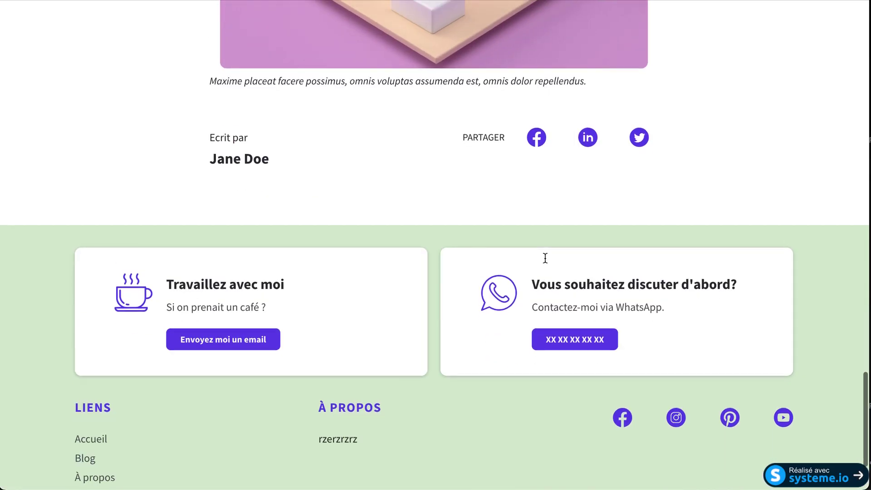
scroll(545, 258, "up", 10)
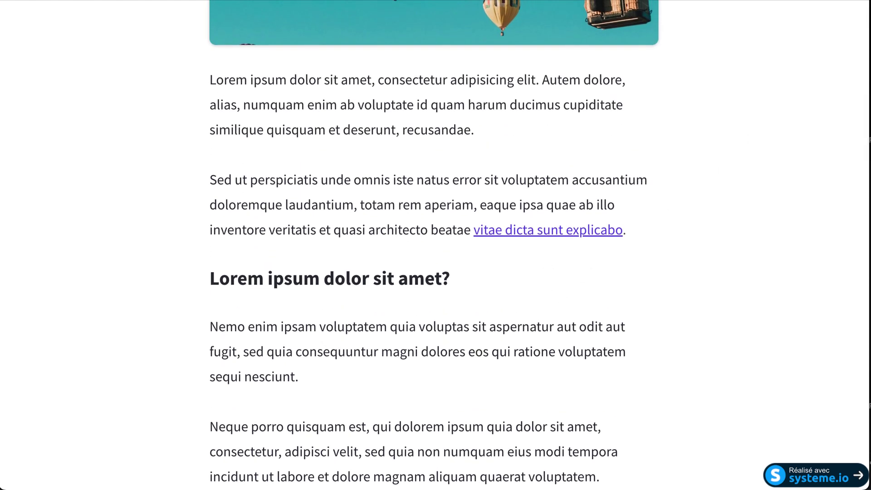
Open the Medium article "Material Design is Different, Not Better" and examine its column width, fonts and text spacing.
type("medium")
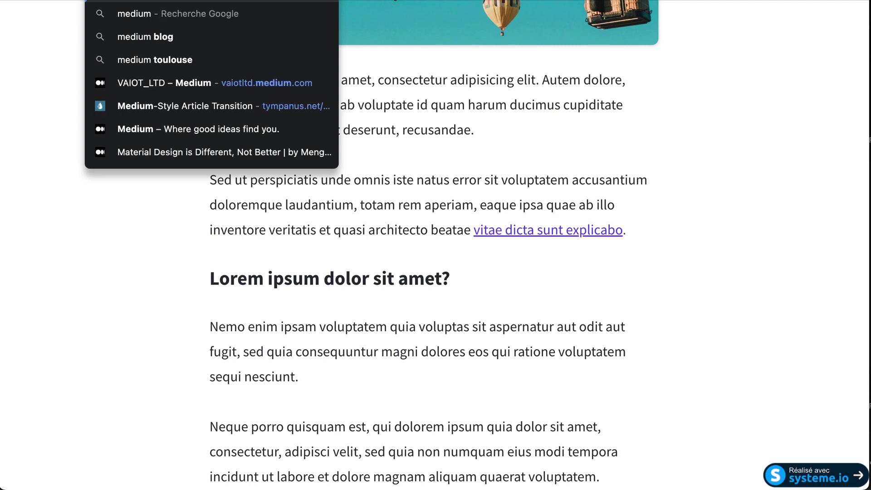
key("Return")
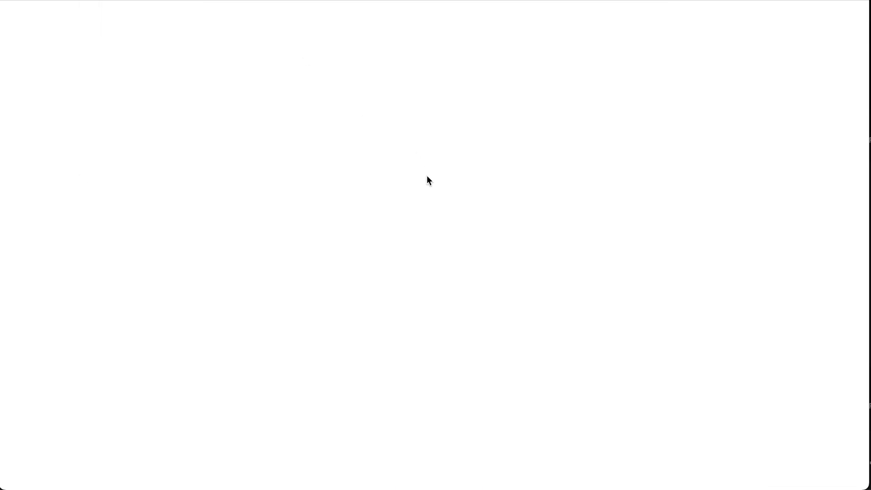
scroll(488, 212, "down", 3)
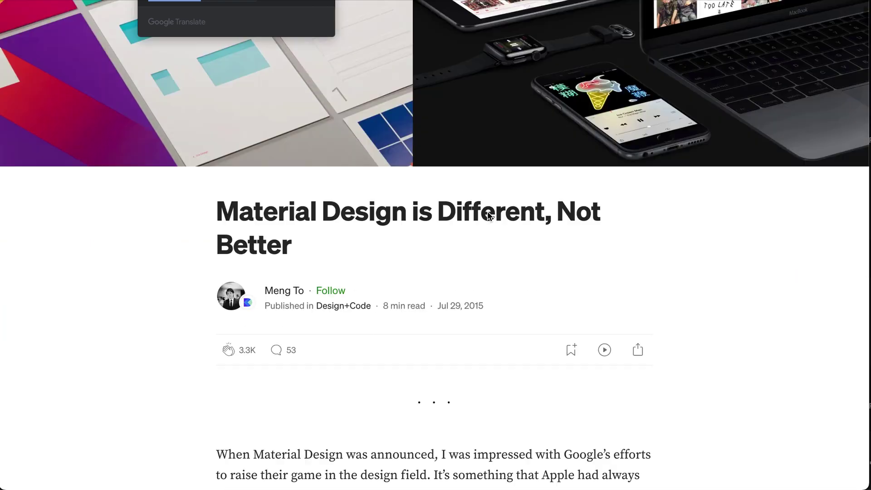
scroll(488, 211, "down", 12)
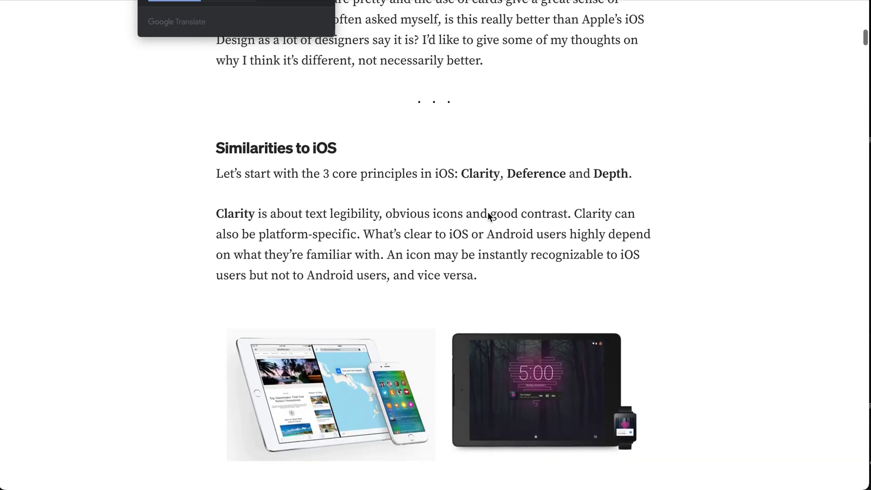
scroll(488, 212, "down", 10)
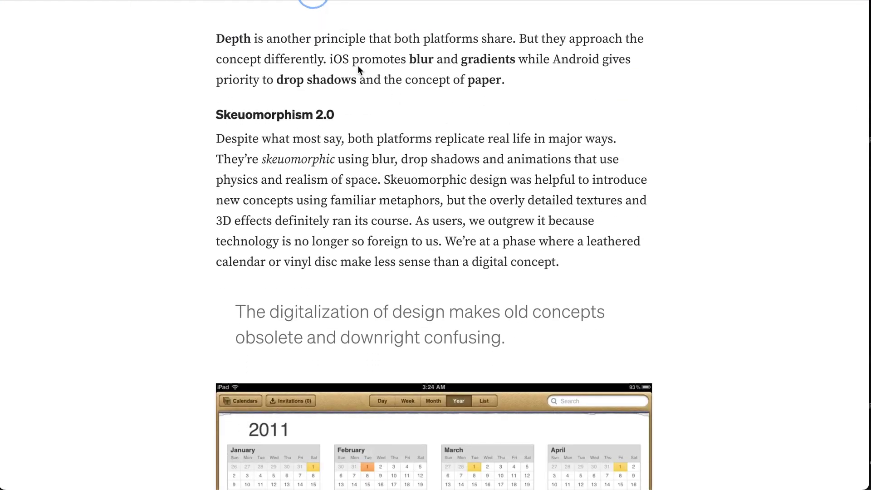
scroll(167, 88, "down", 1)
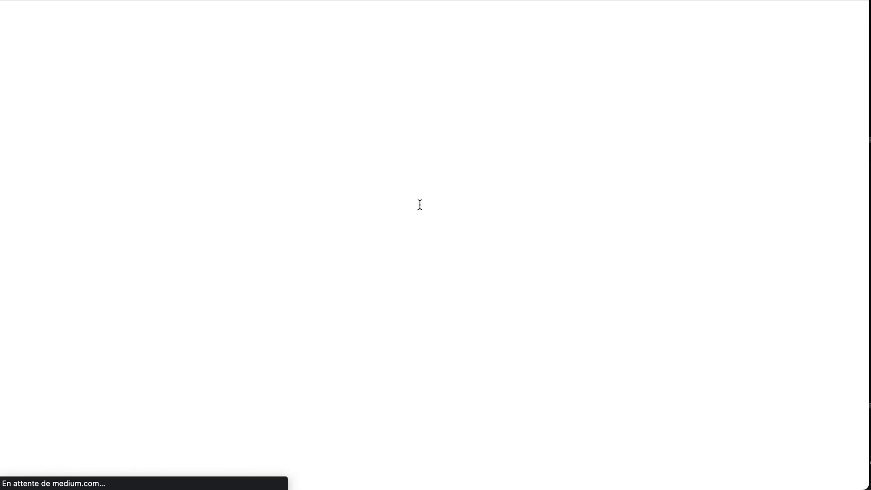
scroll(421, 204, "down", 4)
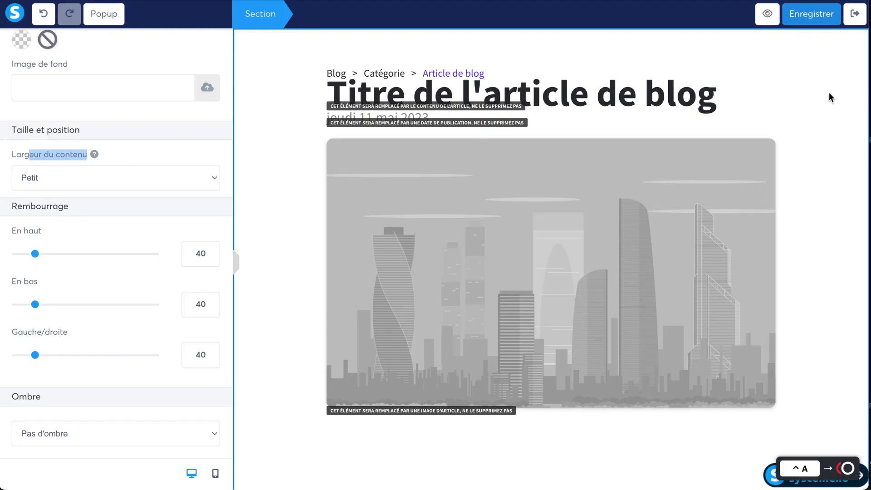
Leave the article template editor and open the "Nouvelle crypto" article for editing.
left_click(852, 19)
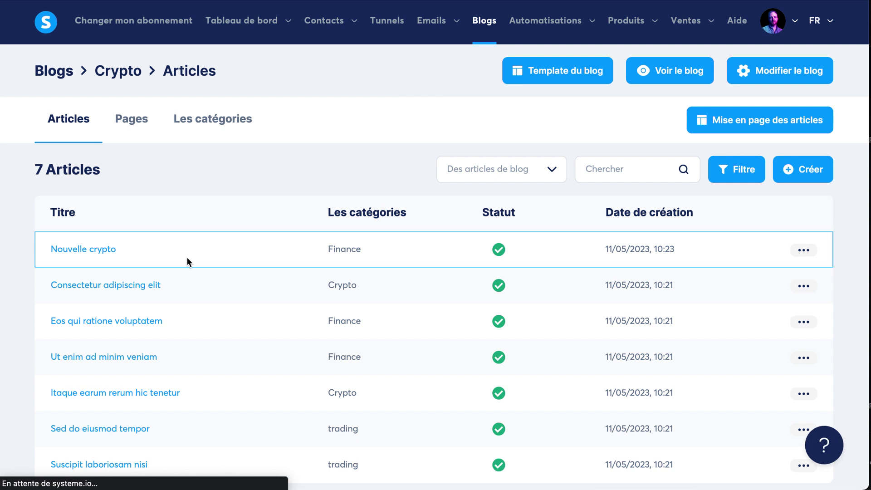
left_click(803, 250)
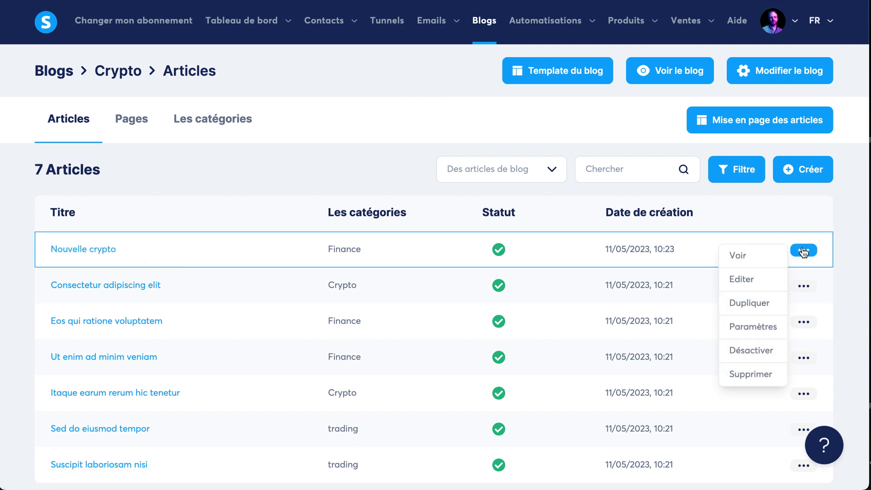
left_click(754, 281)
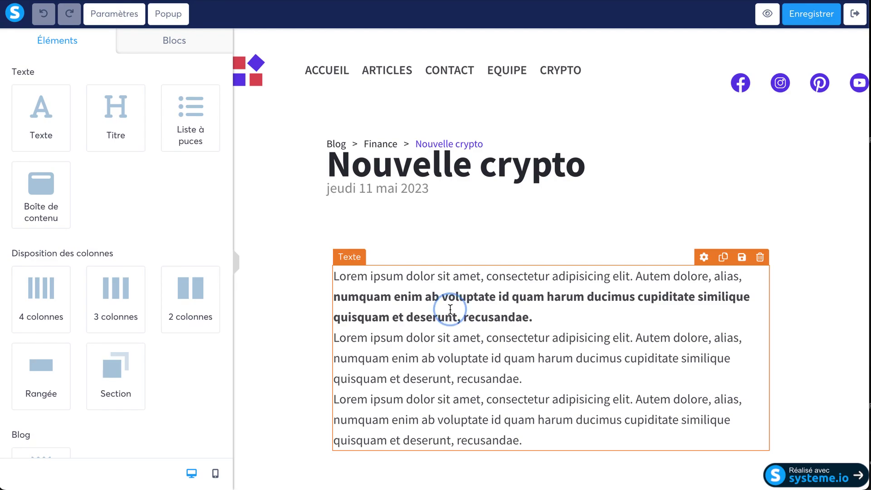
Set the font size of the article's body text to 18.
left_click(450, 311)
left_click(211, 117)
left_click(211, 125)
left_click(212, 126)
left_click(212, 126)
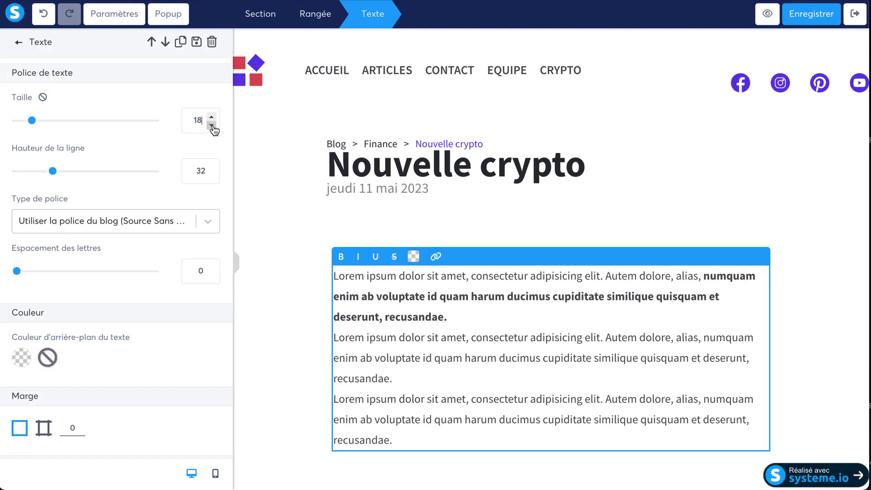
Set the body text's line height to 27 and save the article.
left_click(212, 176)
left_click(211, 176)
left_click(211, 176)
left_click(211, 176)
left_click(212, 176)
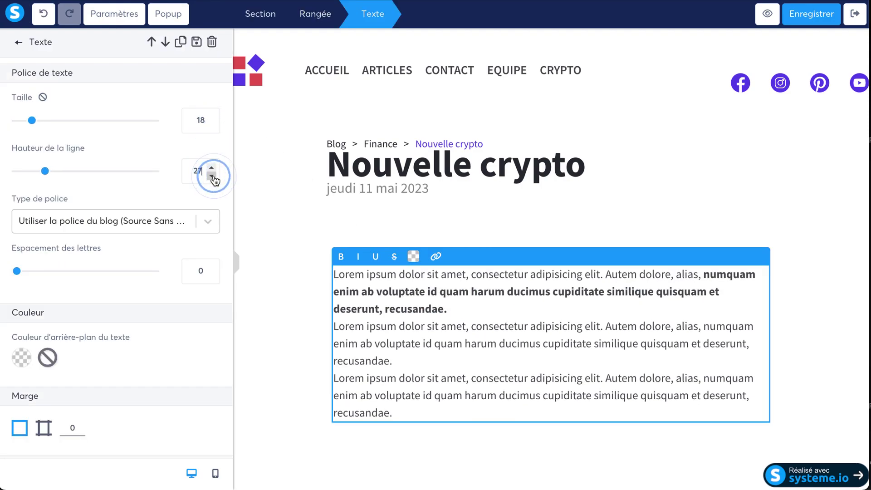
left_click(812, 22)
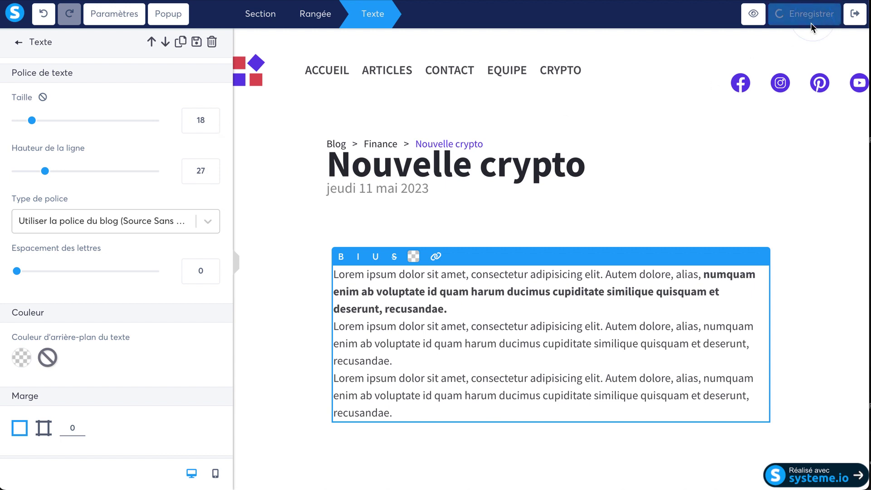
left_click(304, 209)
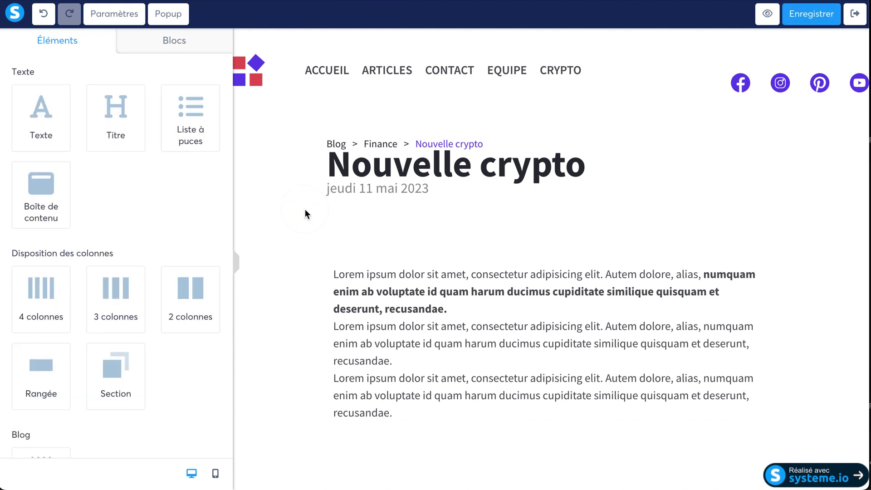
Switch the body text's font type to Polices Google and choose Merriweather.
left_click(386, 311)
left_click(379, 328)
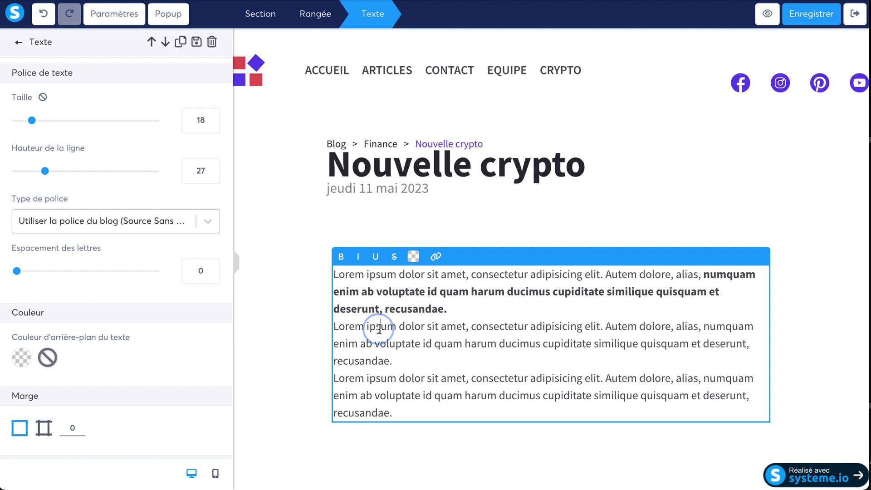
left_click(208, 221)
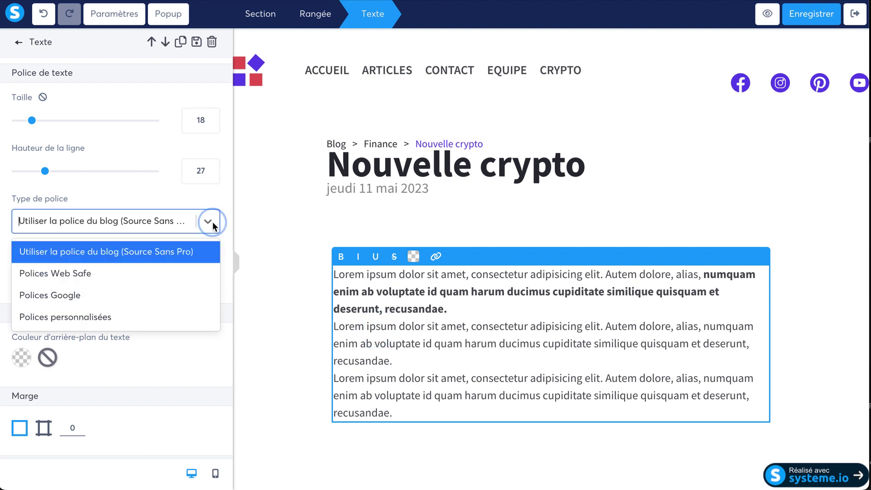
left_click(41, 295)
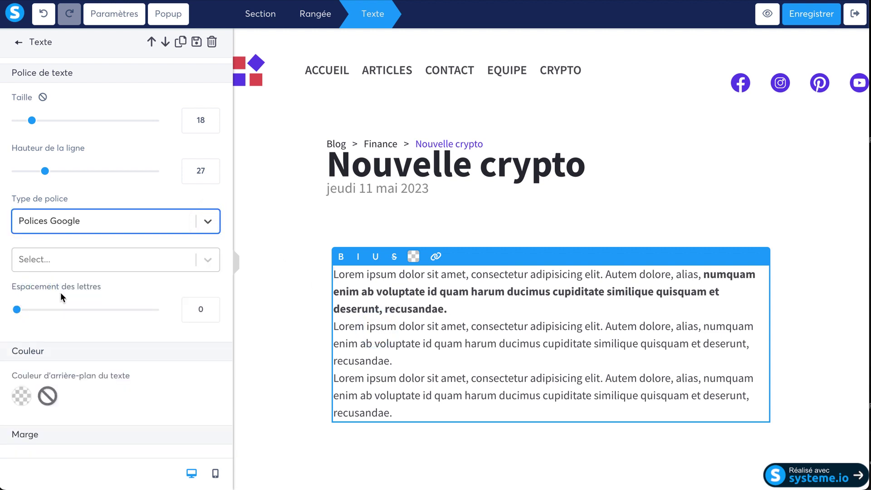
left_click(150, 267)
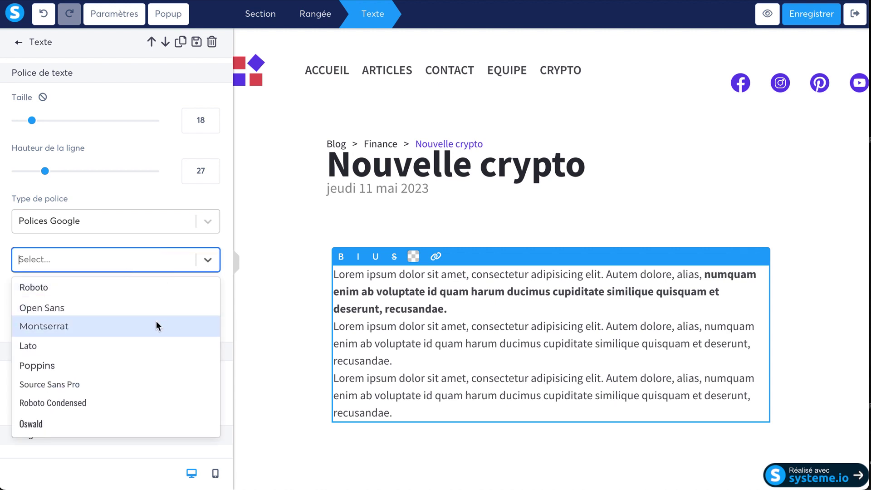
scroll(158, 327, "down", 2)
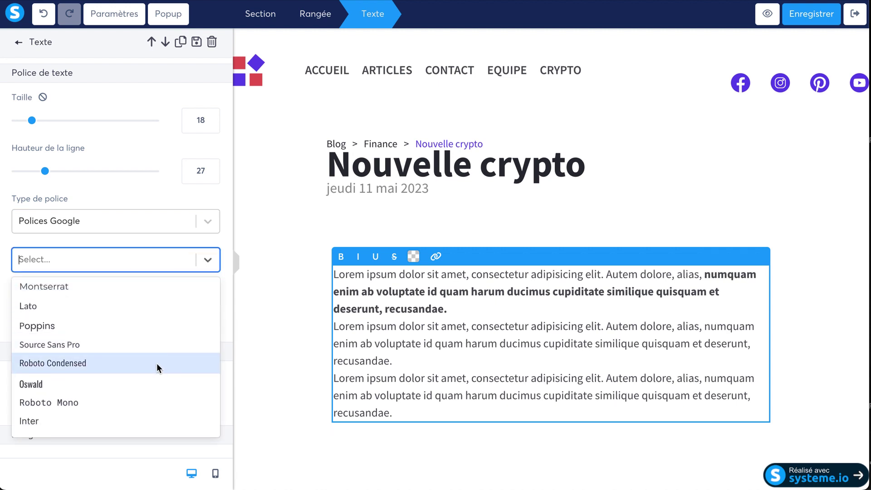
scroll(157, 363, "down", 2)
scroll(157, 365, "down", 3)
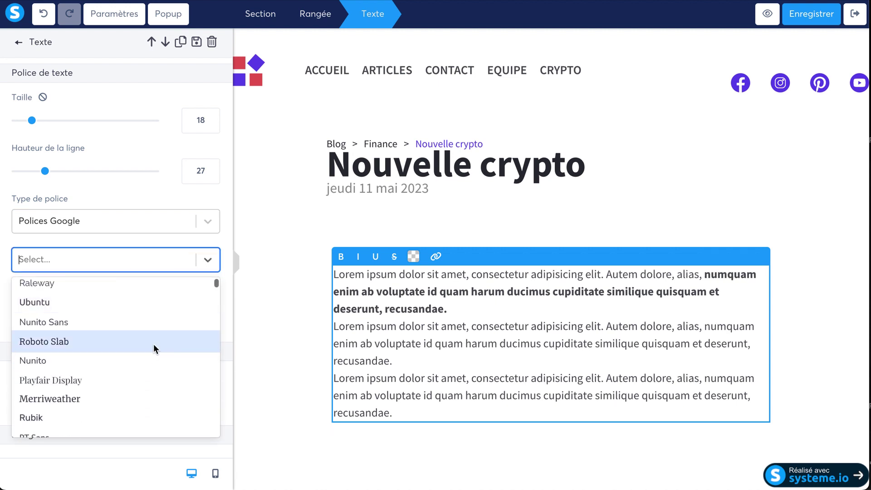
left_click(148, 394)
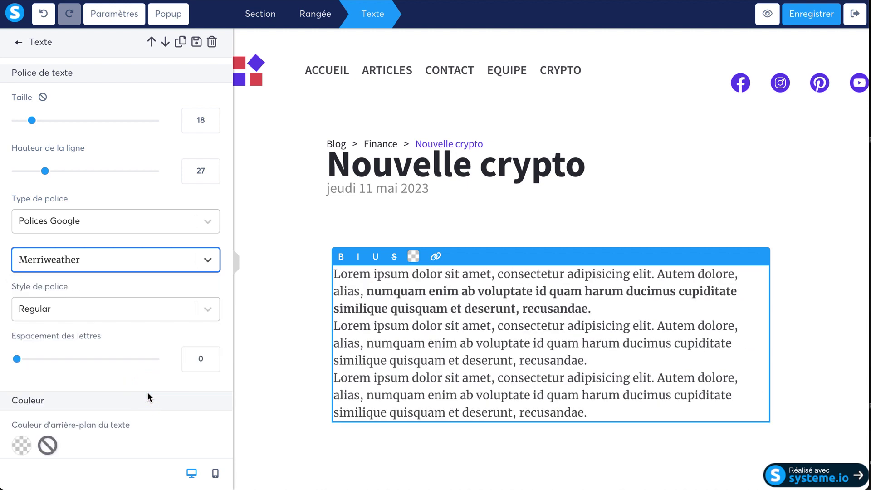
Change the body text's Google font to PT Serif and save the article.
left_click(137, 261)
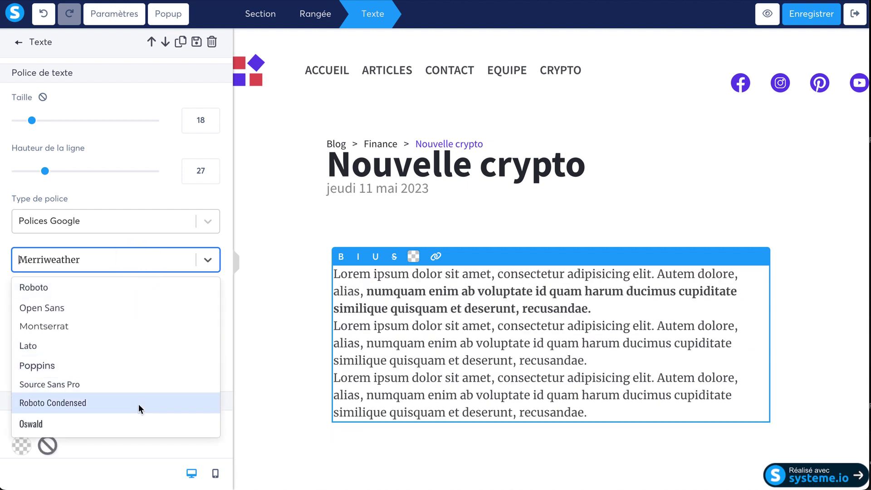
scroll(139, 403, "down", 3)
scroll(138, 403, "down", 5)
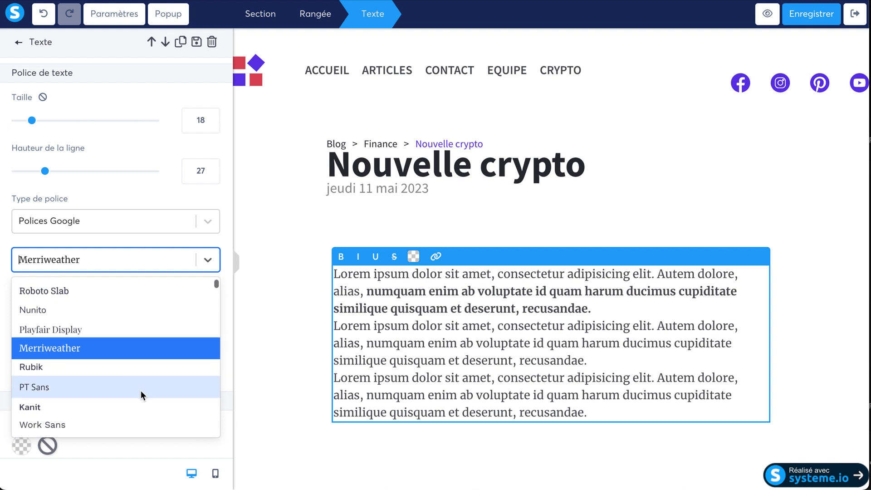
scroll(141, 390, "down", 4)
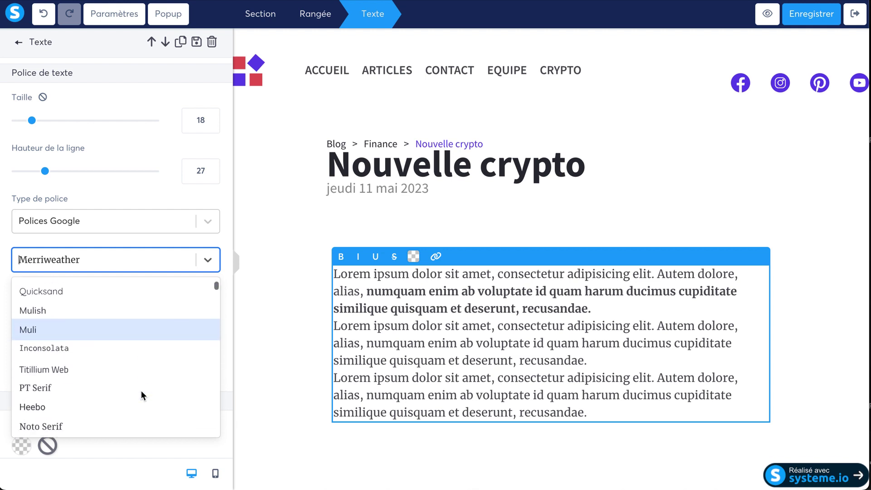
left_click(142, 381)
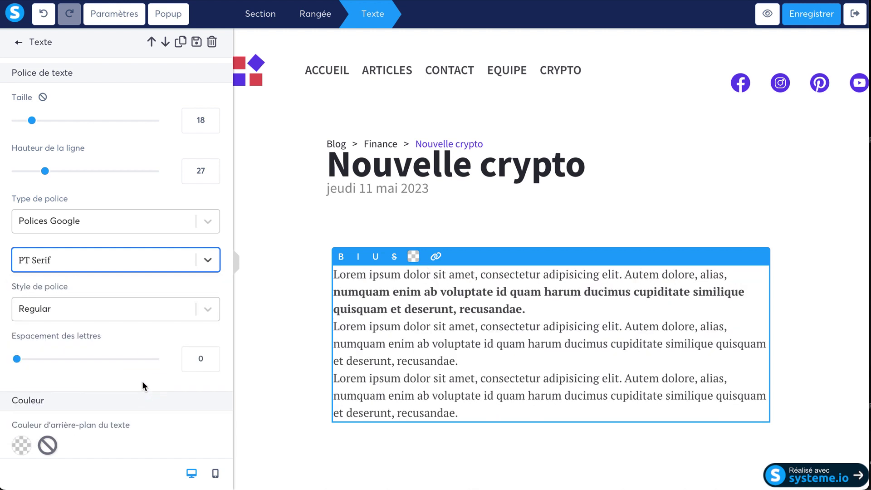
left_click(807, 17)
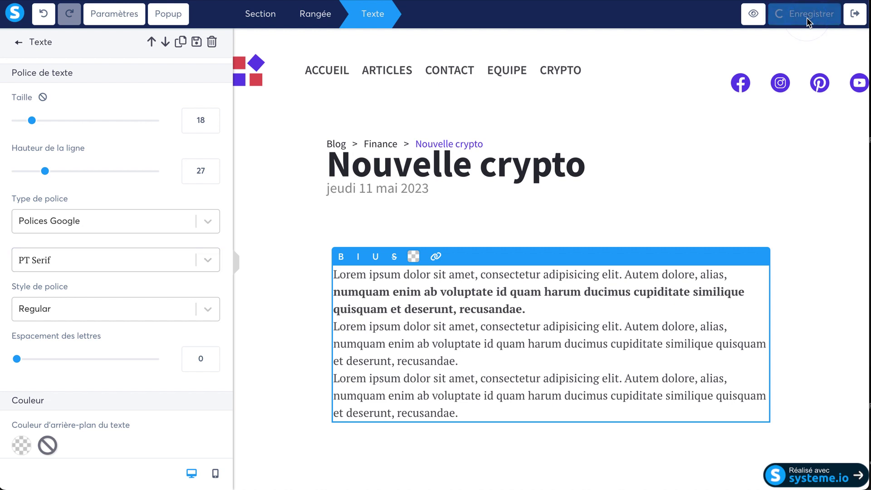
left_click(679, 207)
Select all of the article's body text and set its colour to black.
left_click(487, 351)
scroll(117, 298, "down", 4)
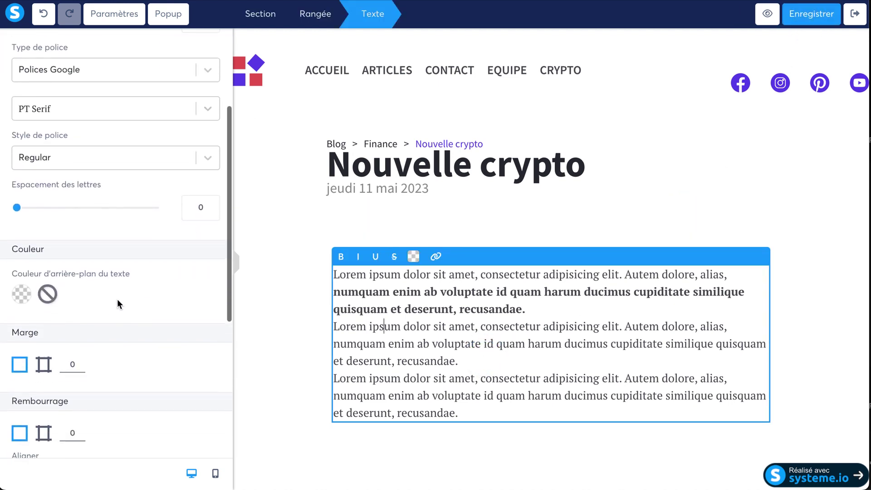
triple_click(608, 291)
key("ctrl+a")
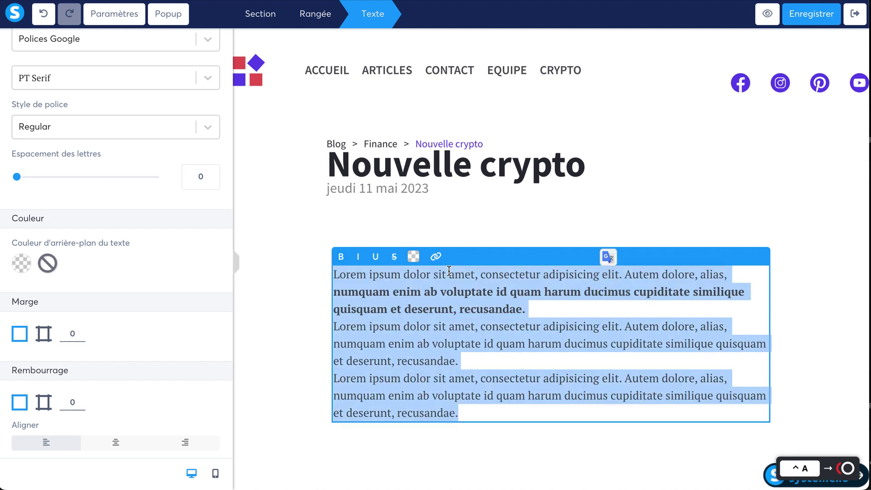
left_click(421, 259)
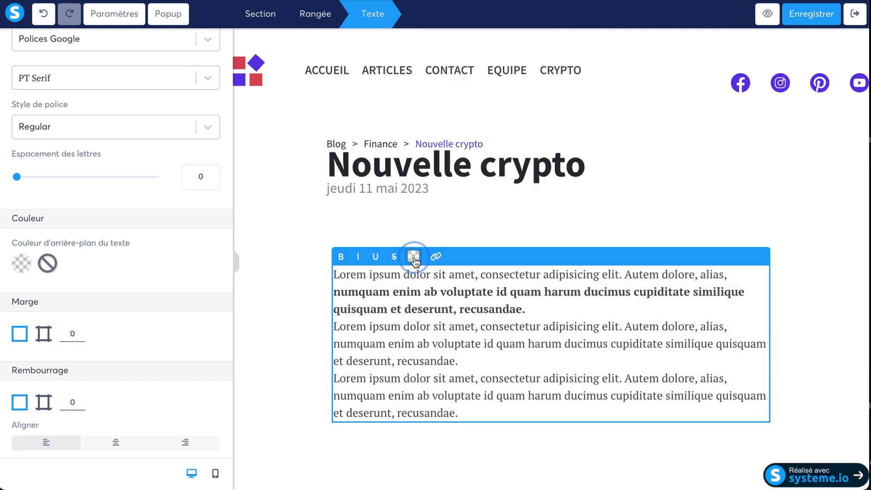
left_click(416, 258)
left_click(469, 204)
left_click(538, 315)
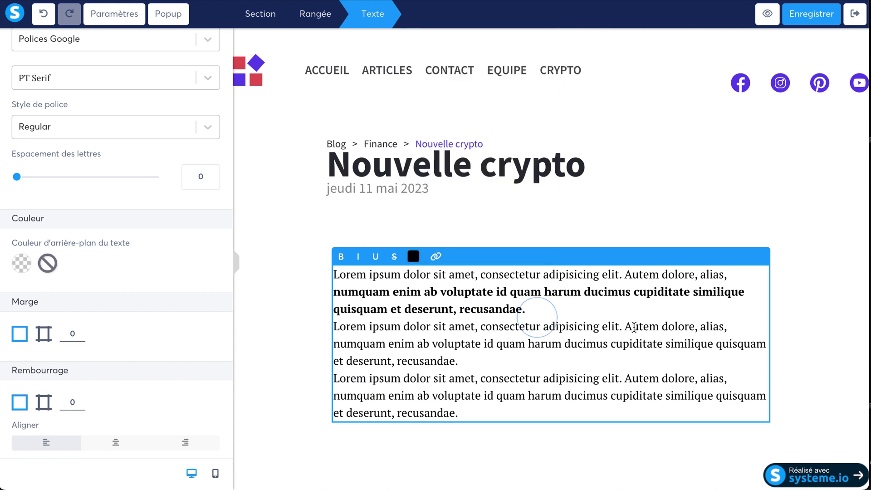
Insert a blank line between each of the three body text paragraphs and save the article.
left_click(755, 224)
left_click(517, 311)
key("ctrl+a")
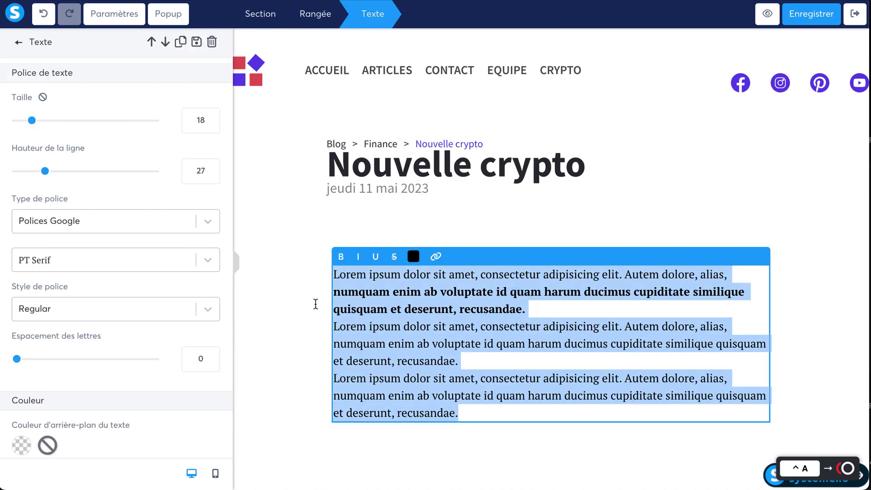
left_click(566, 307)
key("Return")
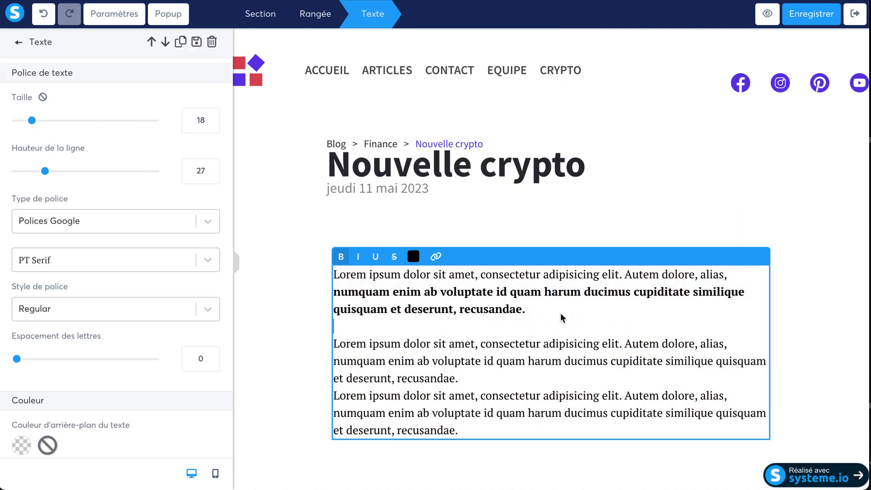
left_click(520, 380)
key("Return")
left_click(637, 188)
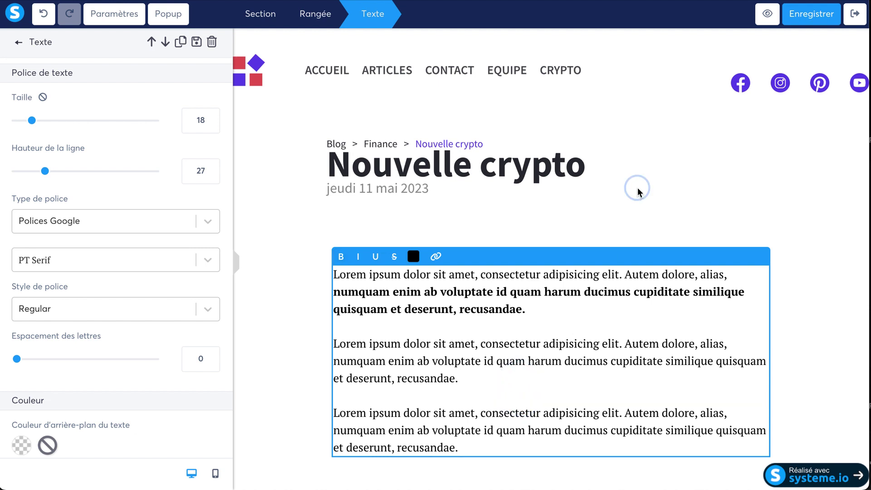
left_click(823, 23)
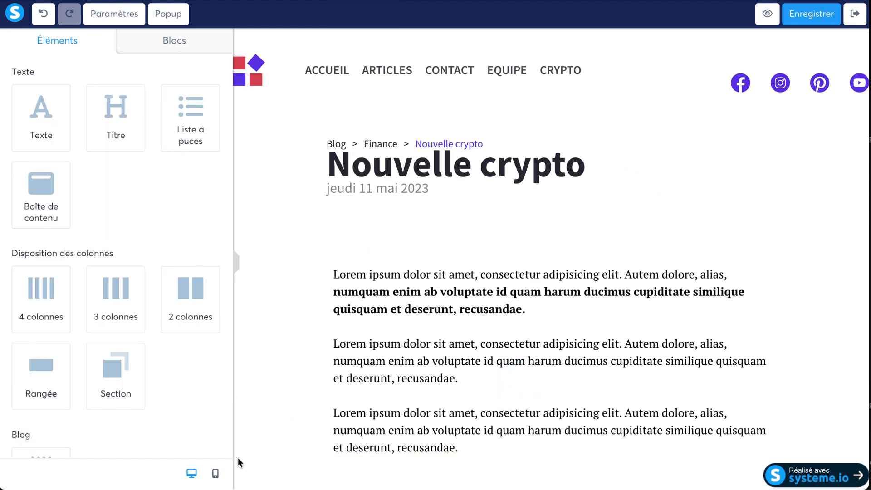
Check the article's layout in the mobile view and return to the desktop view.
left_click(216, 473)
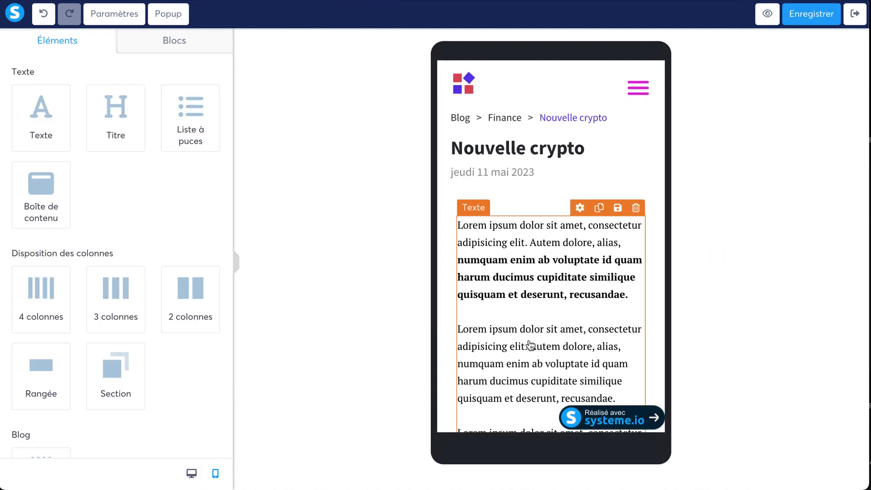
scroll(517, 313, "down", 1)
left_click(191, 473)
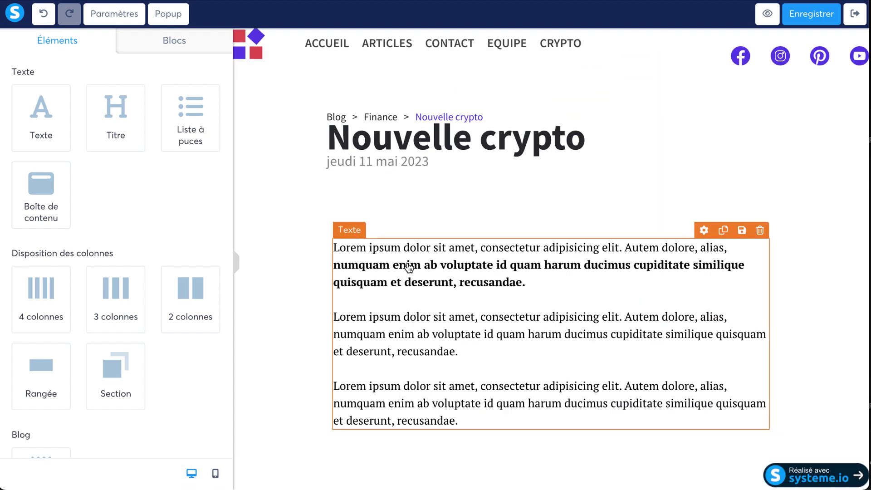
left_click(346, 236)
left_click(290, 238)
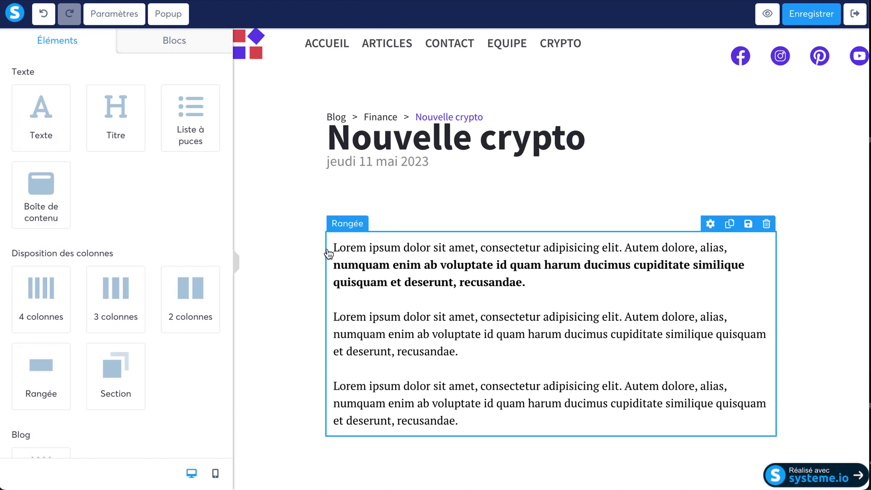
left_click(331, 264)
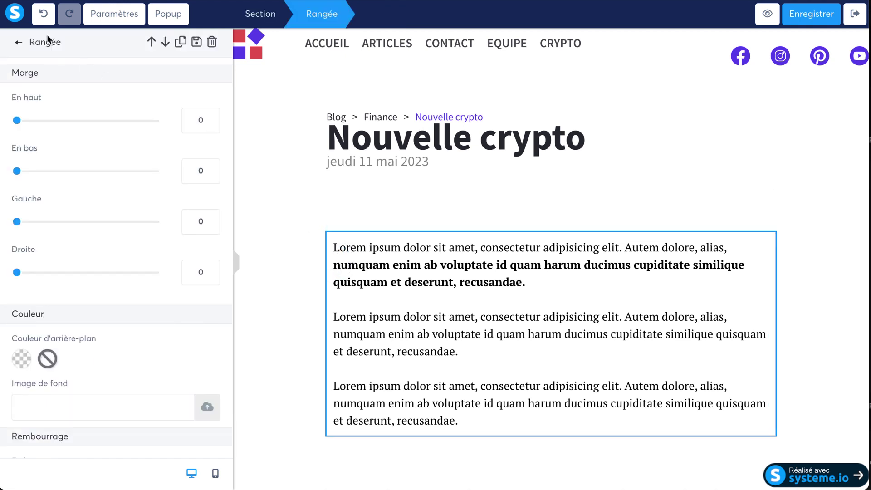
left_click(264, 18)
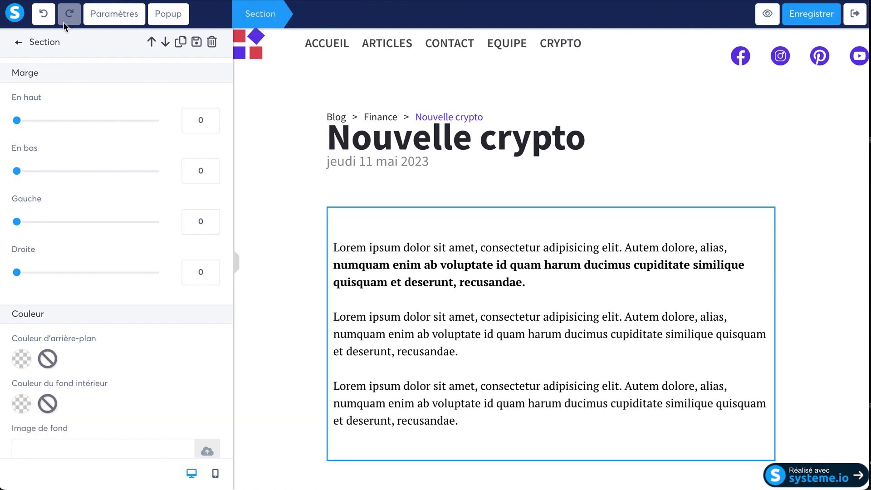
left_click(379, 267)
left_click(287, 276)
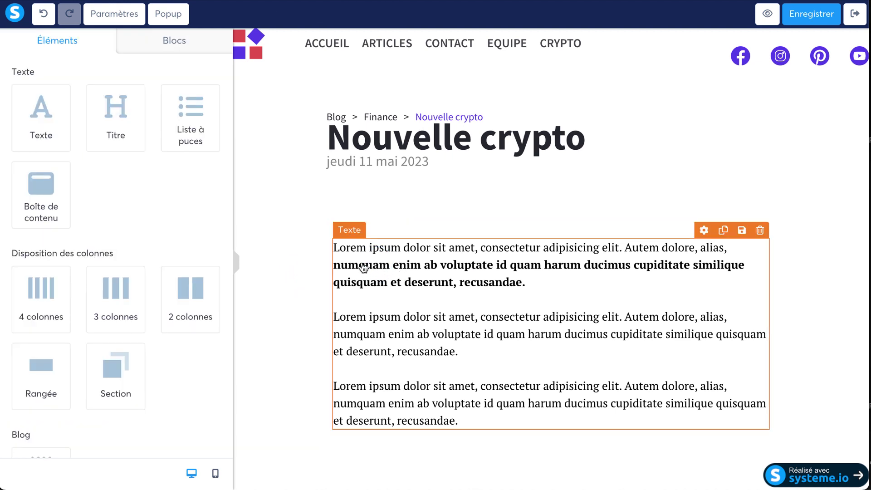
Store the formatted body text element as a reusable block titled "texte blog", and save and exit the article.
left_click(351, 231)
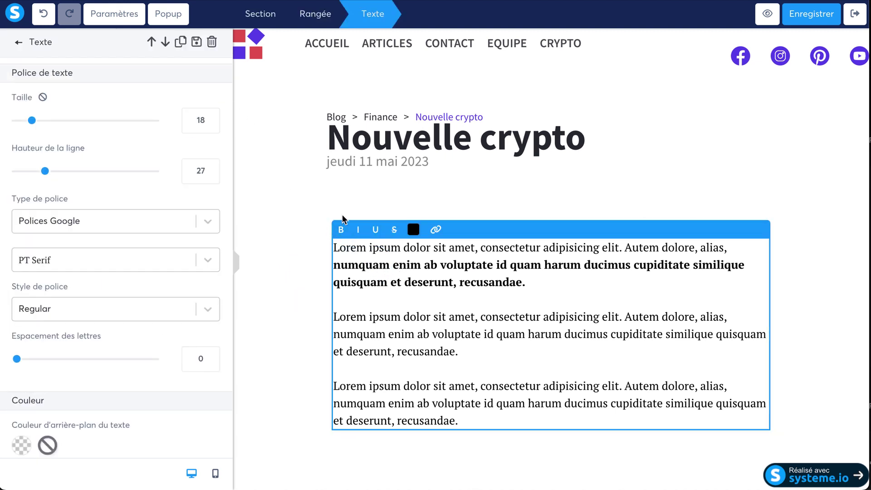
left_click(197, 42)
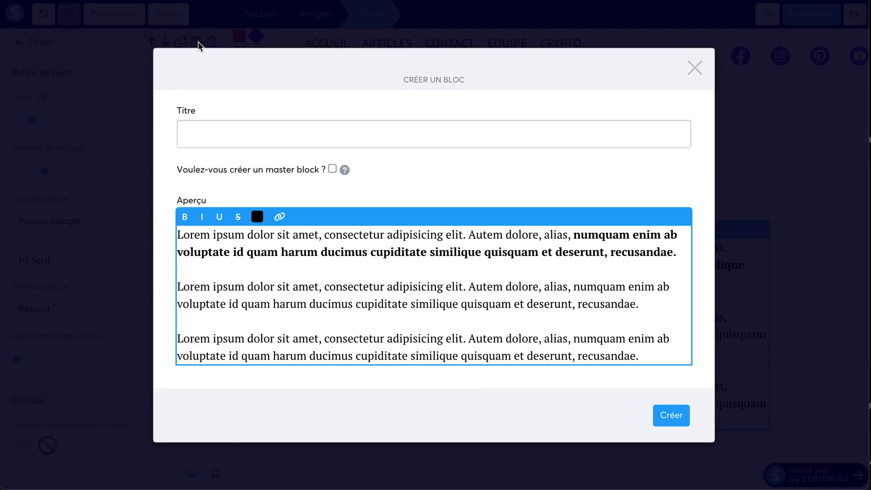
left_click(205, 143)
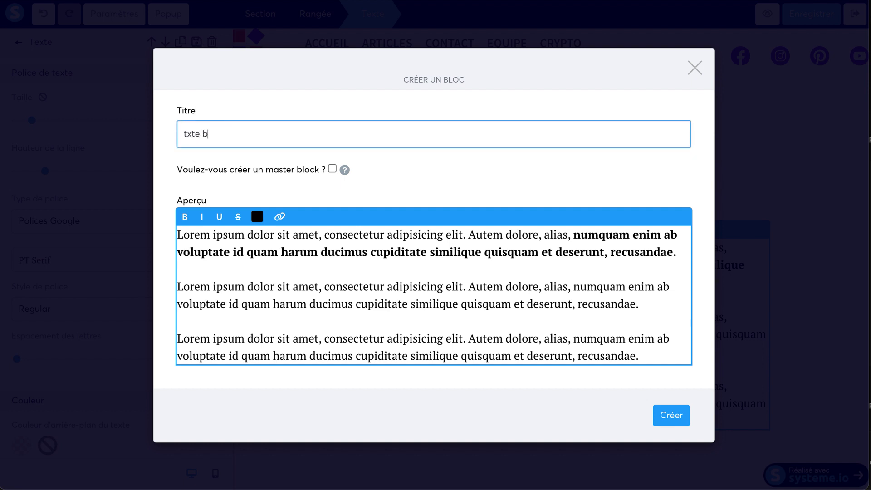
left_click(189, 136)
type("x")
left_click(671, 426)
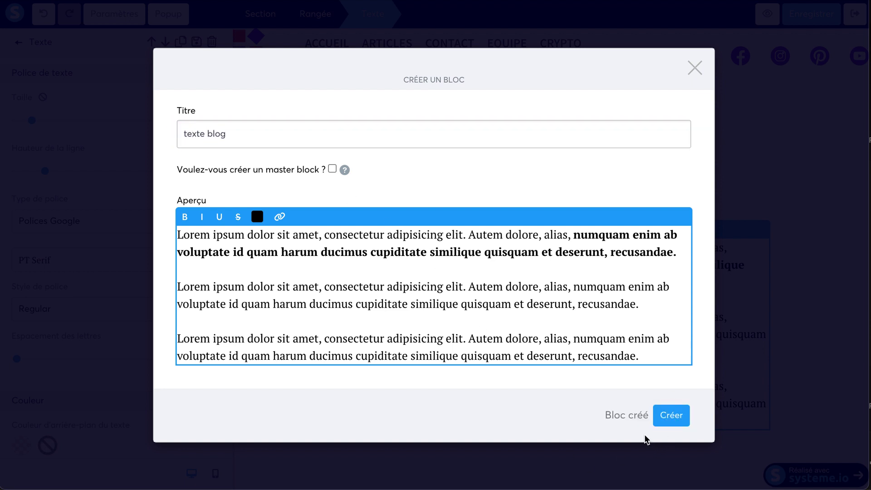
left_click(719, 391)
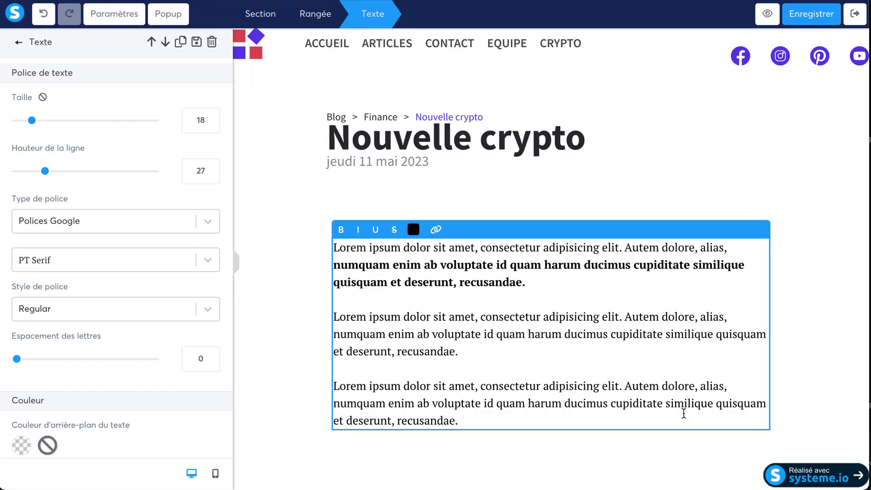
left_click(803, 18)
left_click(855, 14)
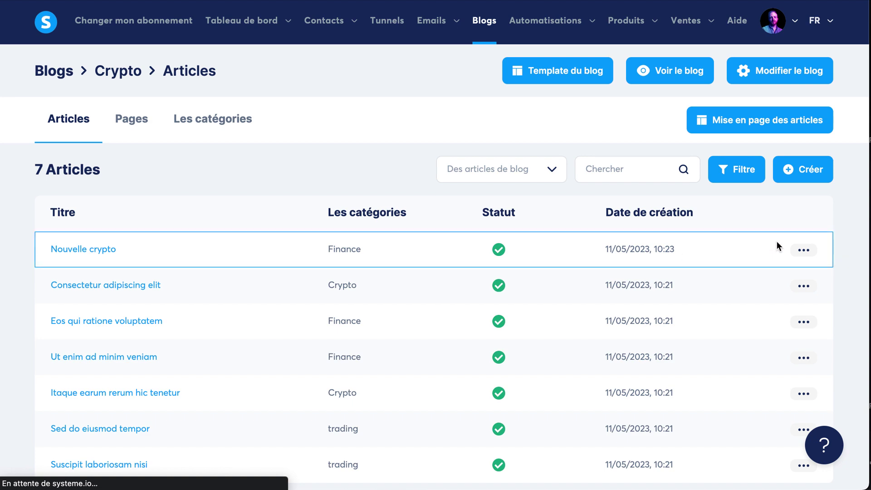
Create a blog article titled "Polkadot" with the short description "DOT crypto" in the trading category.
left_click(804, 175)
left_click(397, 137)
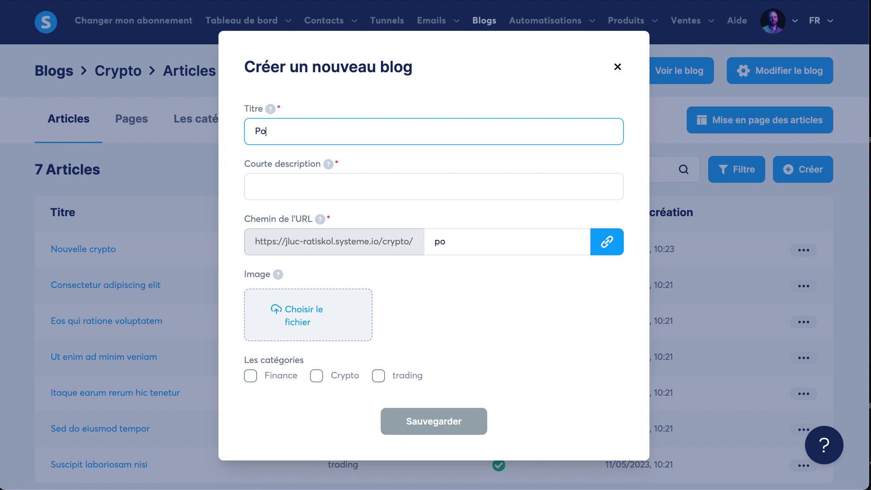
left_click(386, 191)
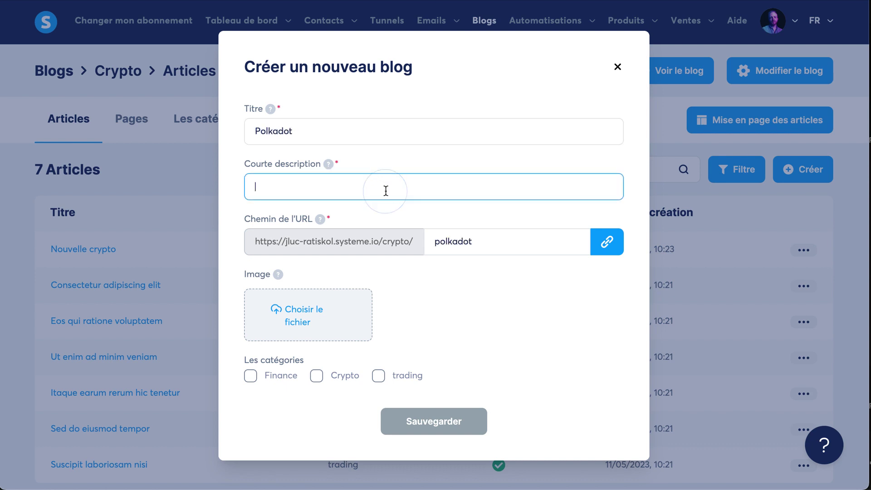
type("DOt")
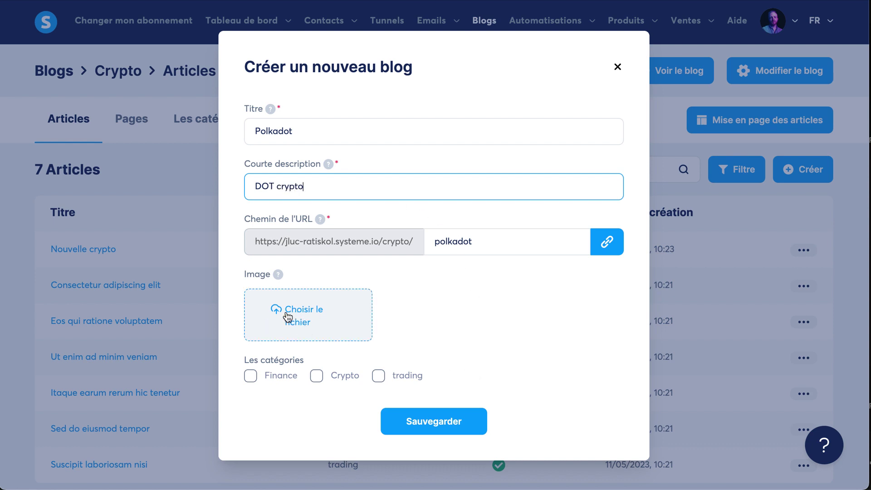
left_click(248, 377)
left_click(252, 377)
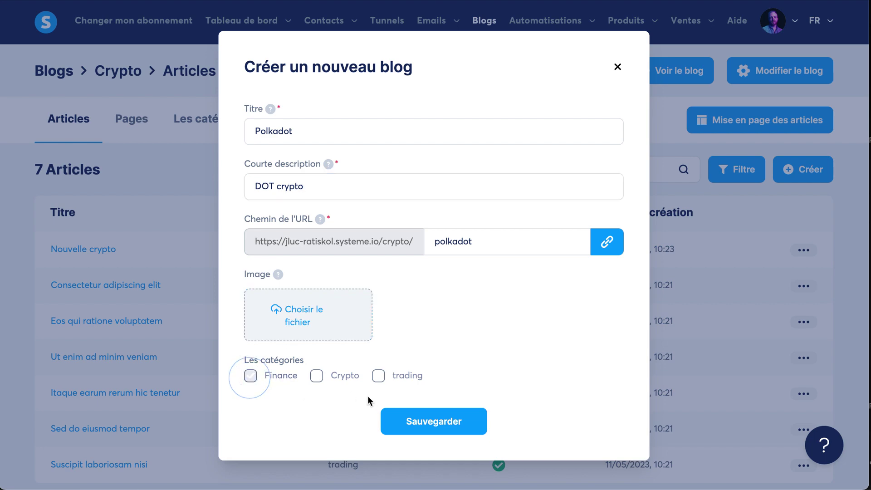
left_click(379, 376)
left_click(430, 421)
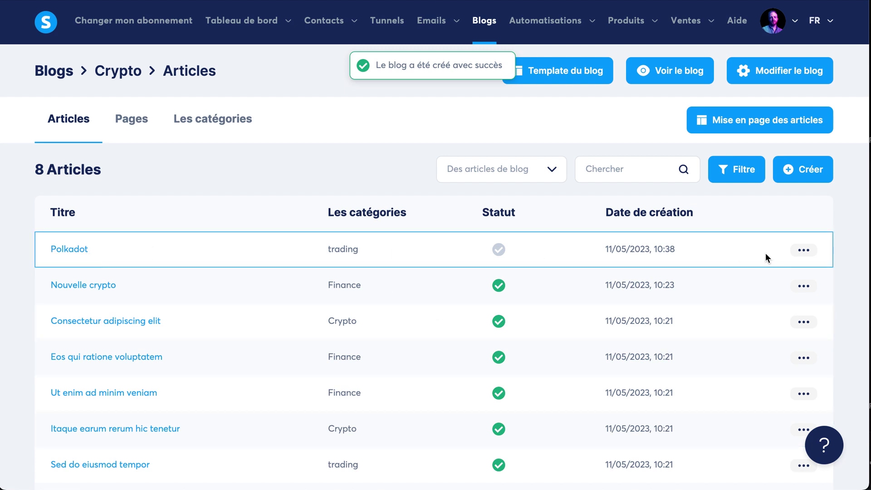
Preview the Polkadot article's page and return to the article list.
left_click(803, 250)
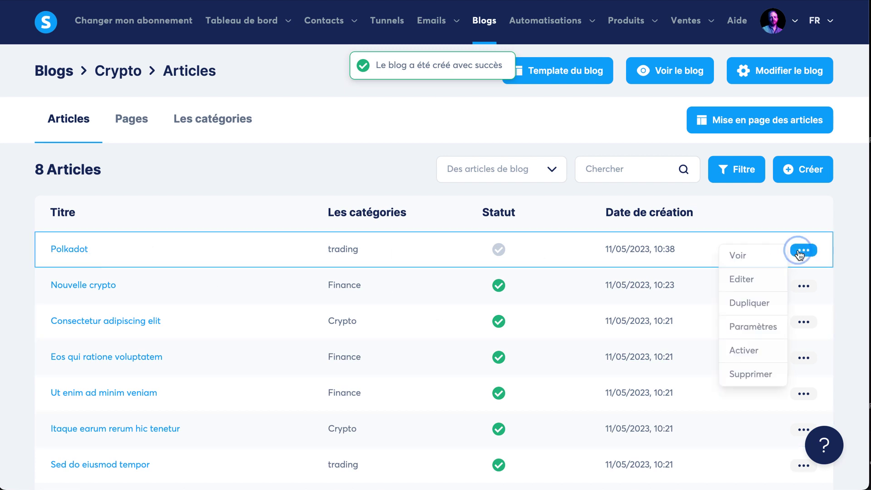
left_click(756, 263)
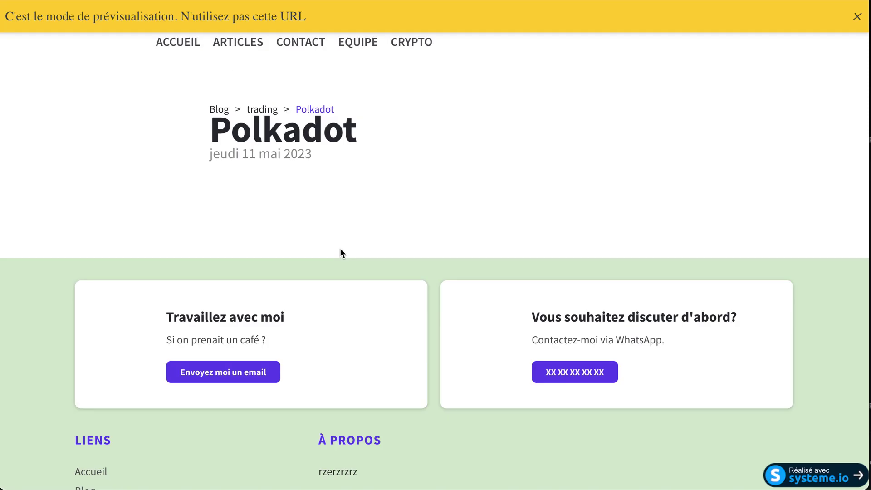
scroll(298, 215, "up", 2)
left_click(183, 1)
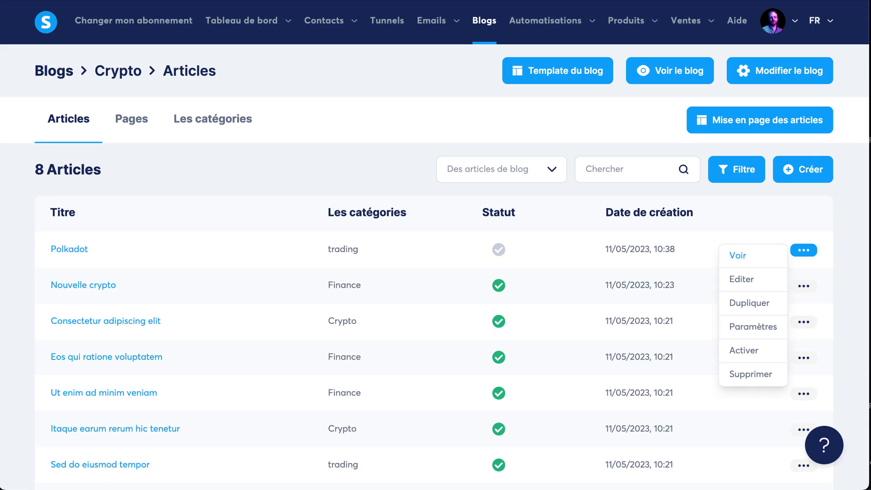
Open the Polkadot article for editing and place the saved "texte blog" block in its empty content area.
left_click(804, 250)
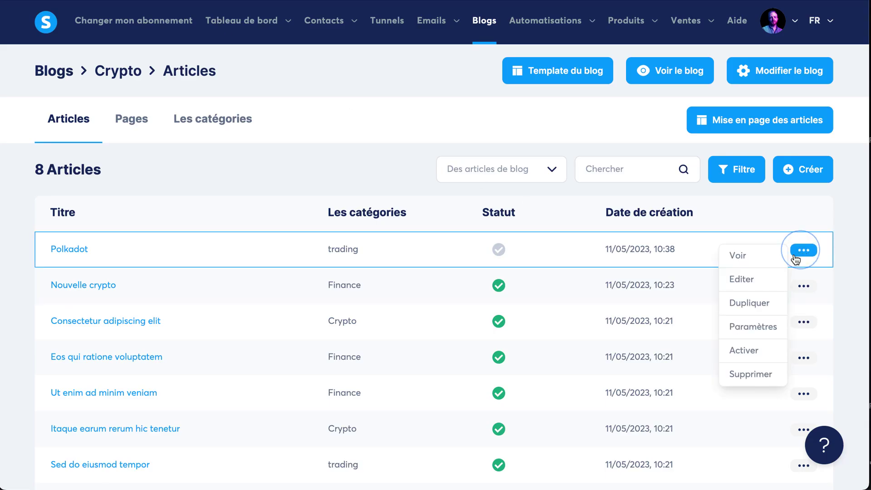
left_click(749, 282)
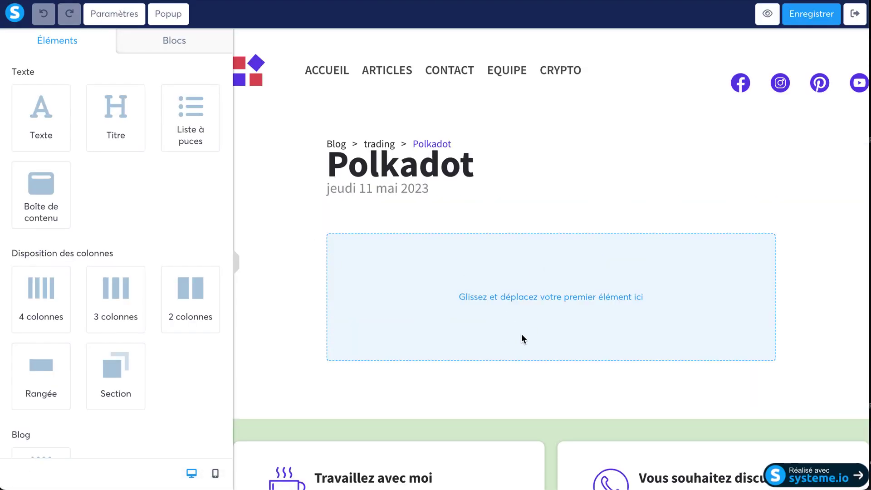
left_click(177, 44)
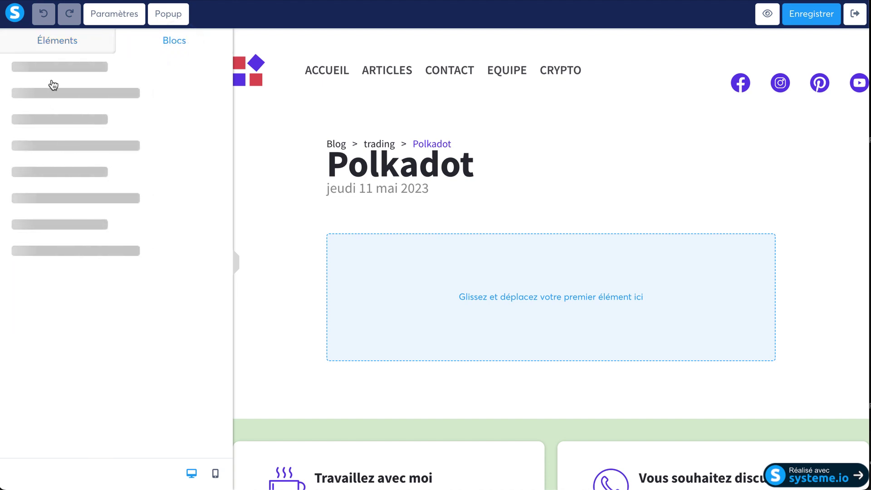
left_click(35, 94)
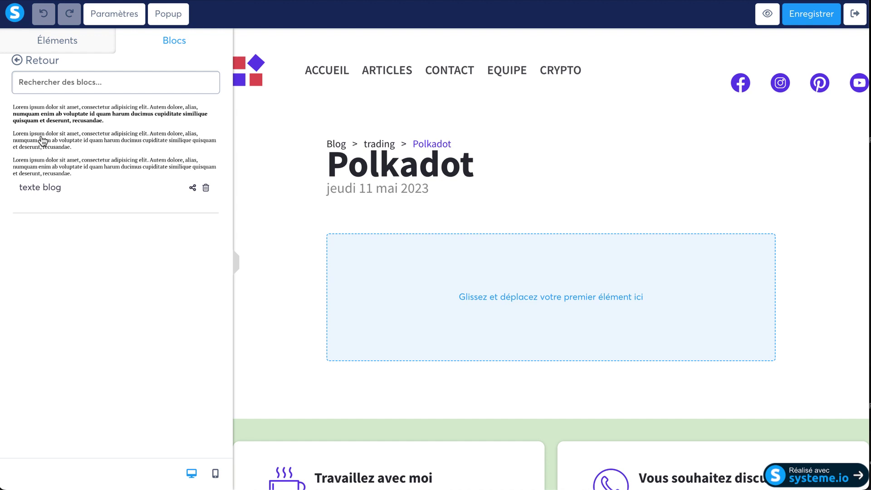
left_click_drag(43, 142, 463, 307)
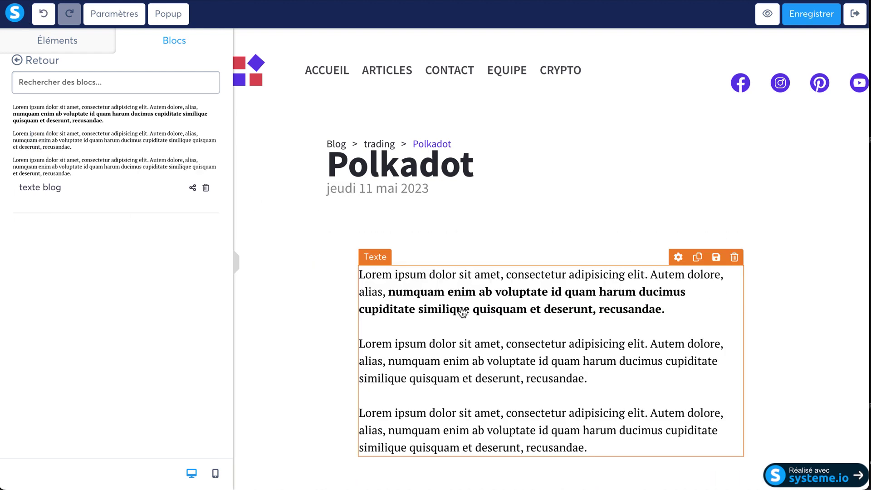
left_click(458, 329)
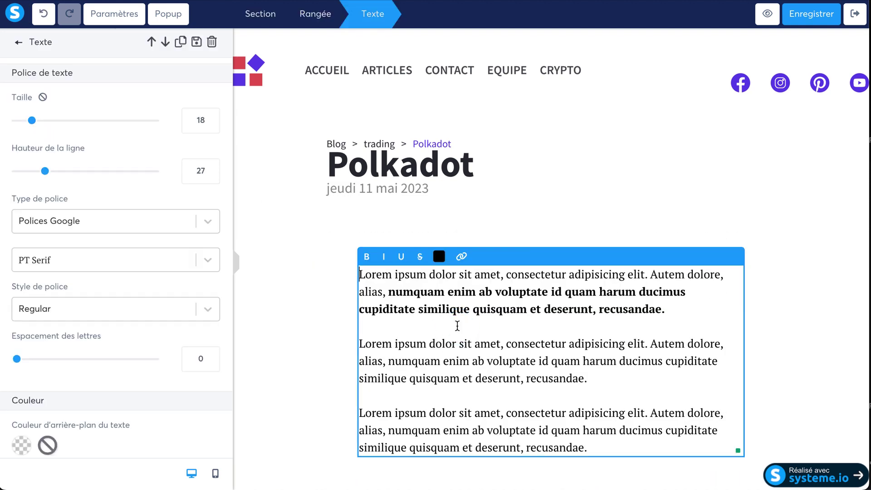
left_click(304, 243)
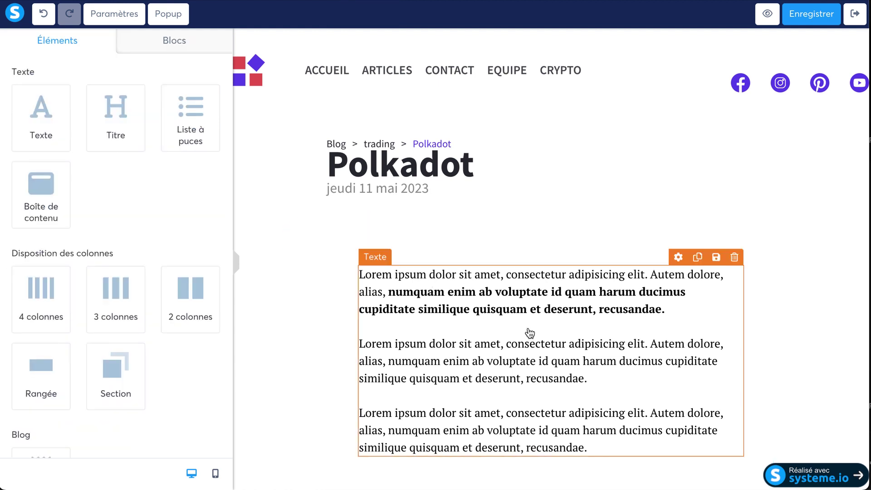
left_click(408, 276)
left_click_drag(503, 378, 404, 268)
left_click(773, 223)
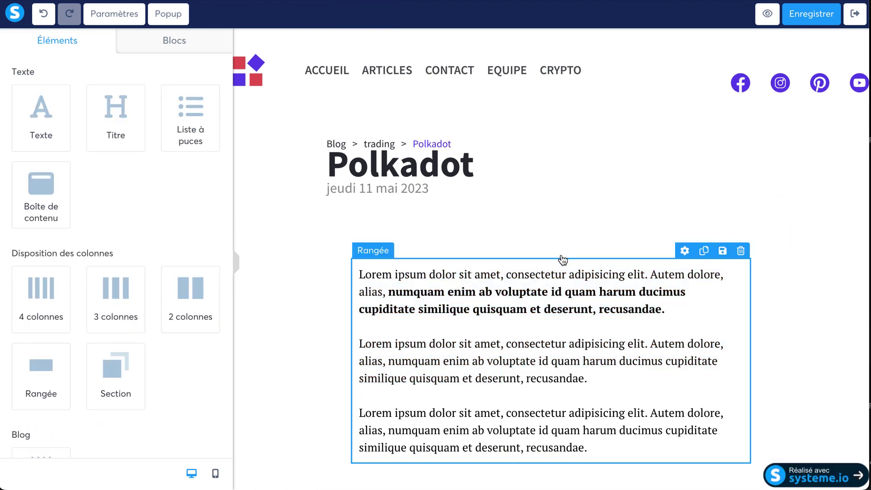
Save the Polkadot article and leave the editor.
scroll(490, 332, "down", 5)
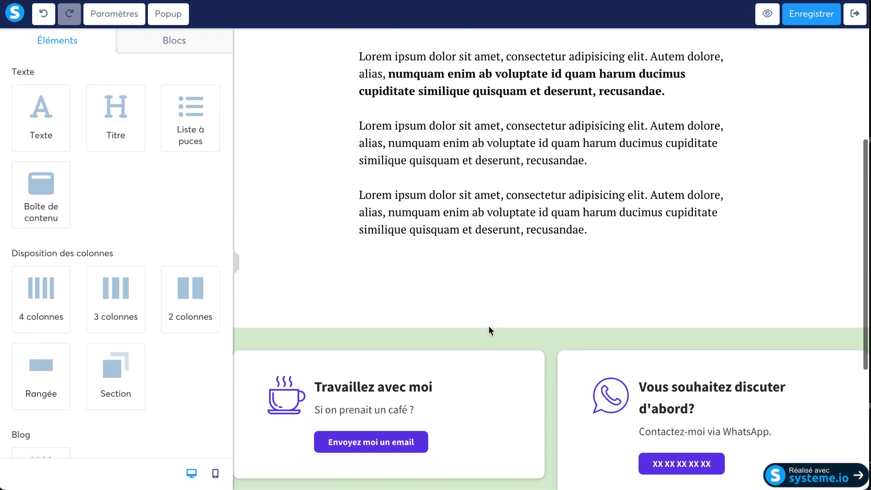
scroll(352, 200, "up", 3)
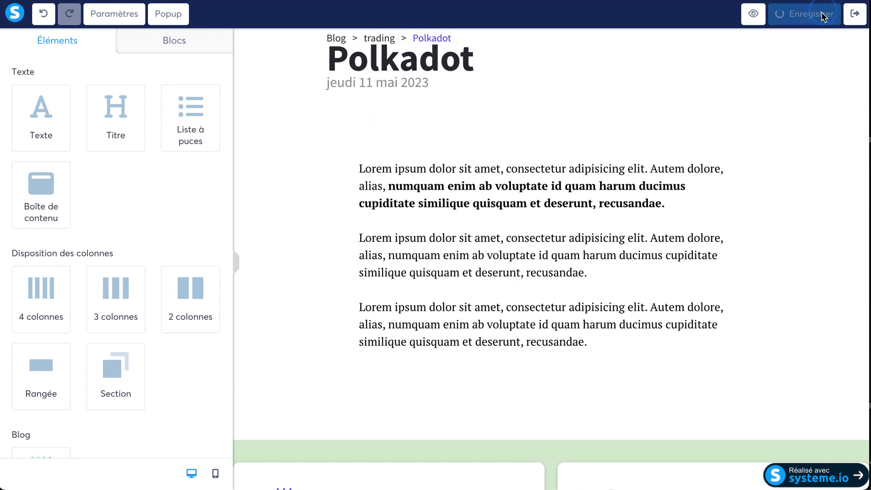
left_click(853, 26)
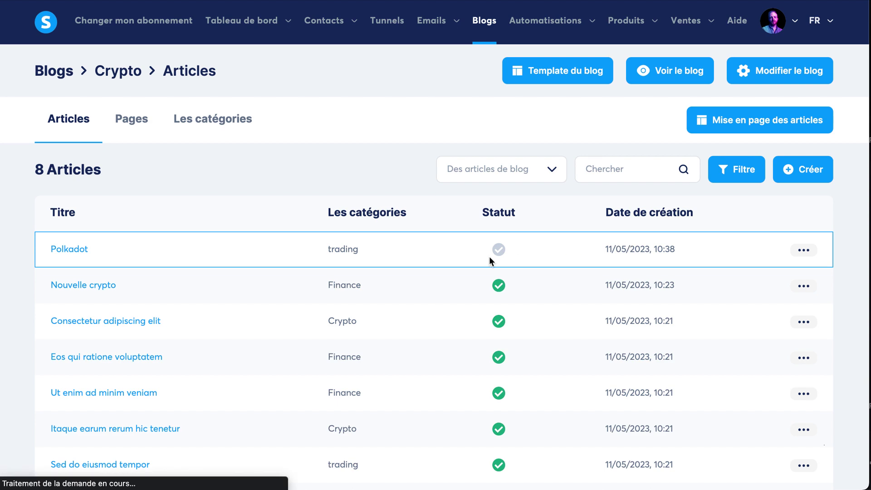
Activate the Polkadot article in the Crypto blog and confirm the activation.
left_click(804, 250)
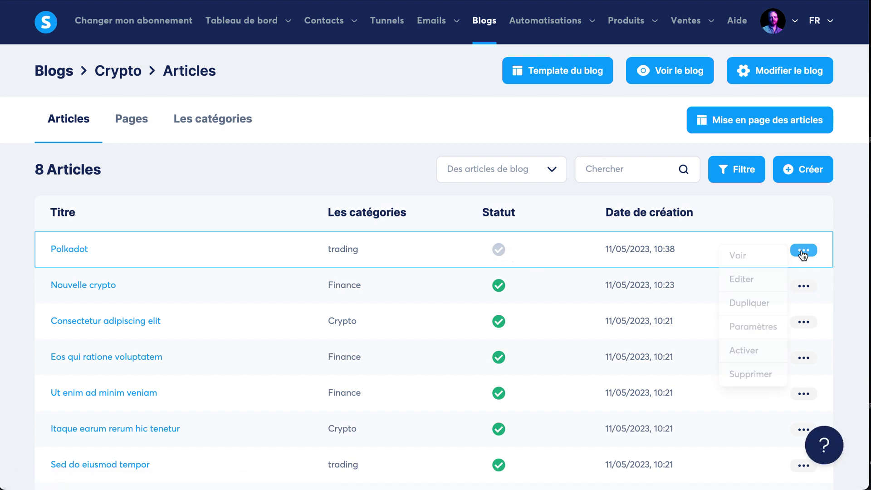
left_click(751, 351)
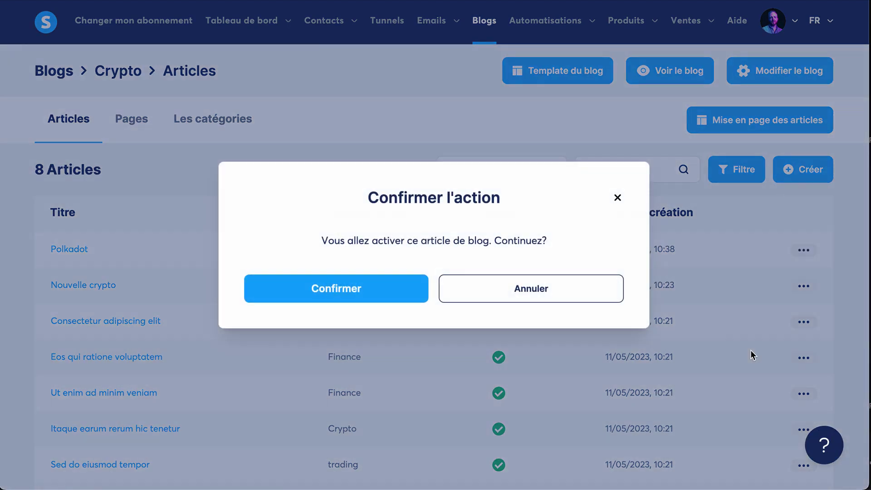
left_click(403, 292)
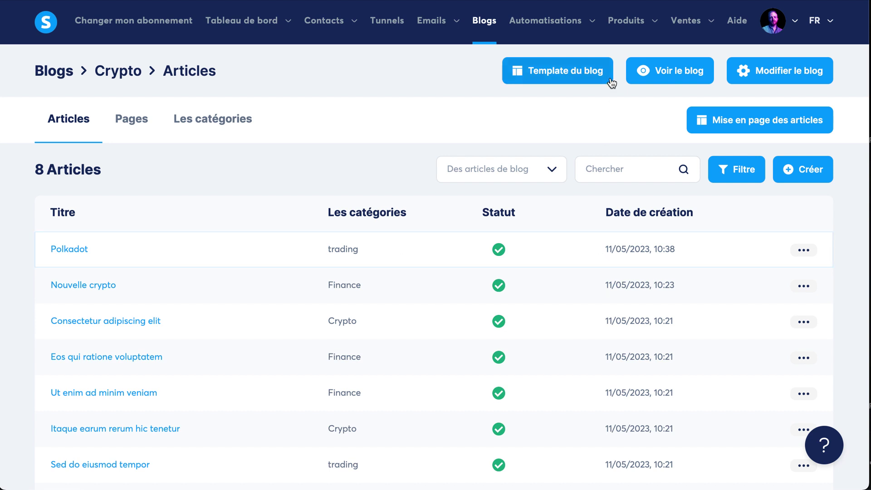
left_click_drag(608, 249, 686, 404)
left_click(667, 386)
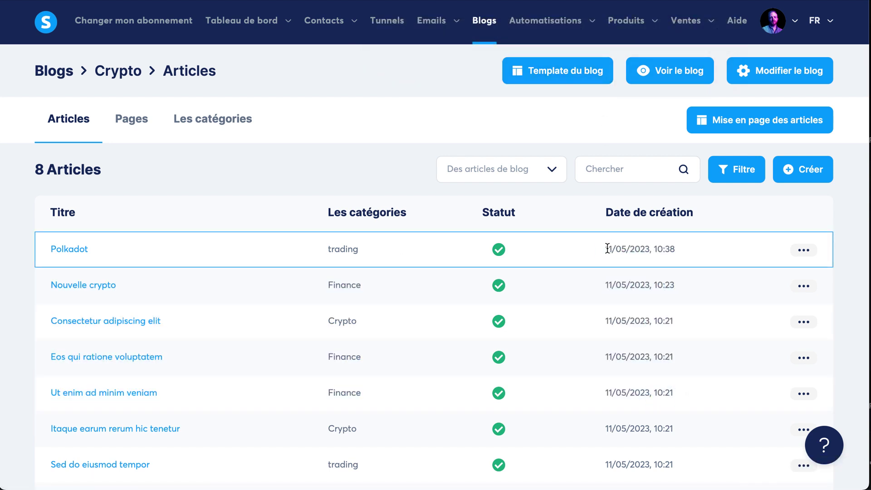
left_click_drag(608, 248, 670, 249)
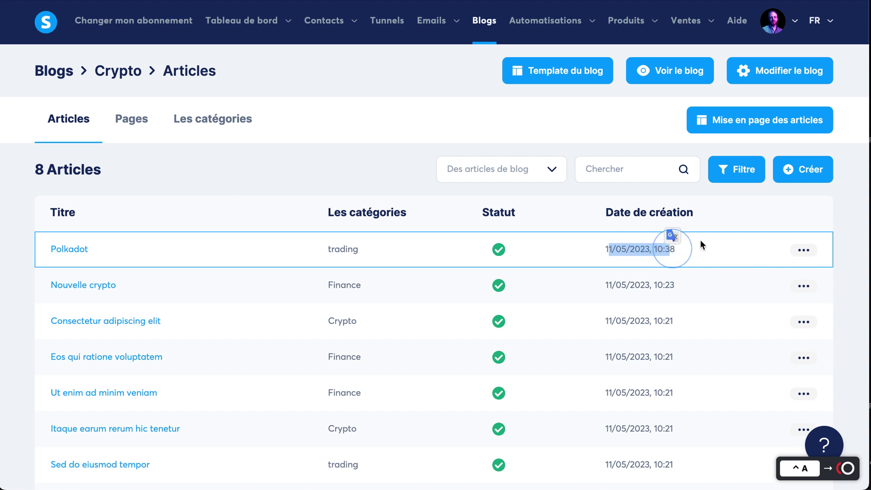
left_click(806, 174)
left_click(616, 64)
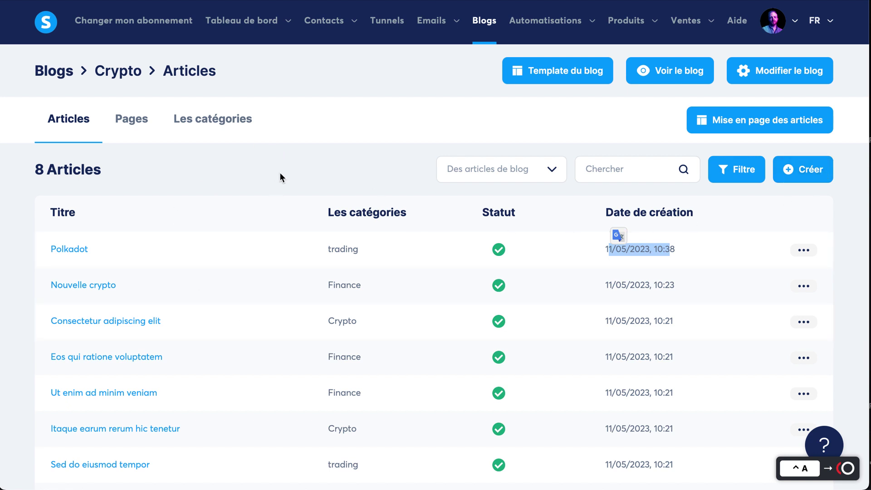
left_click(670, 203)
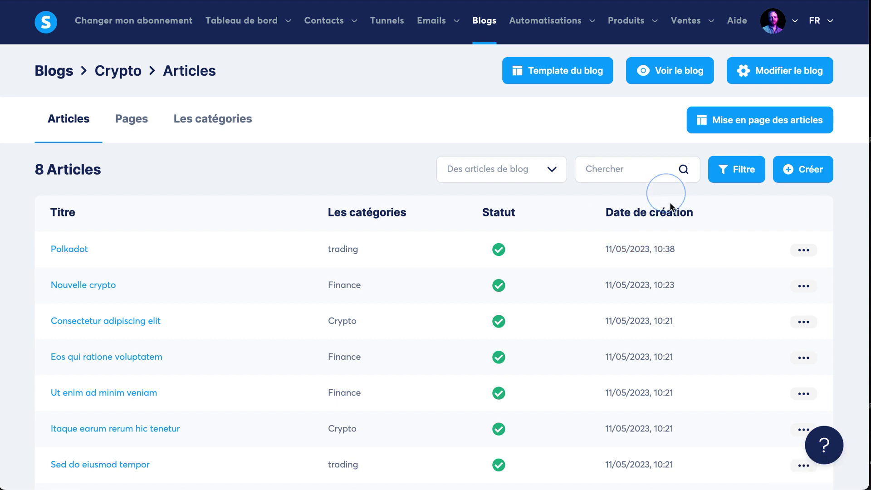
left_click(795, 172)
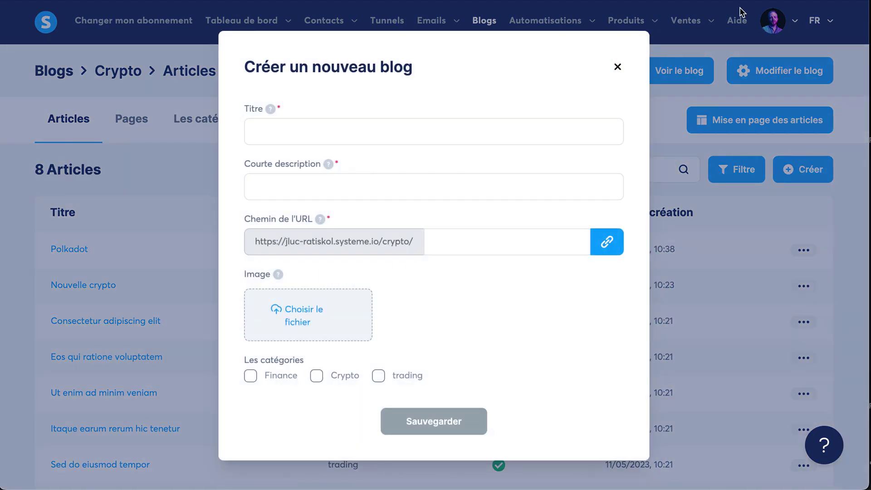
left_click(617, 67)
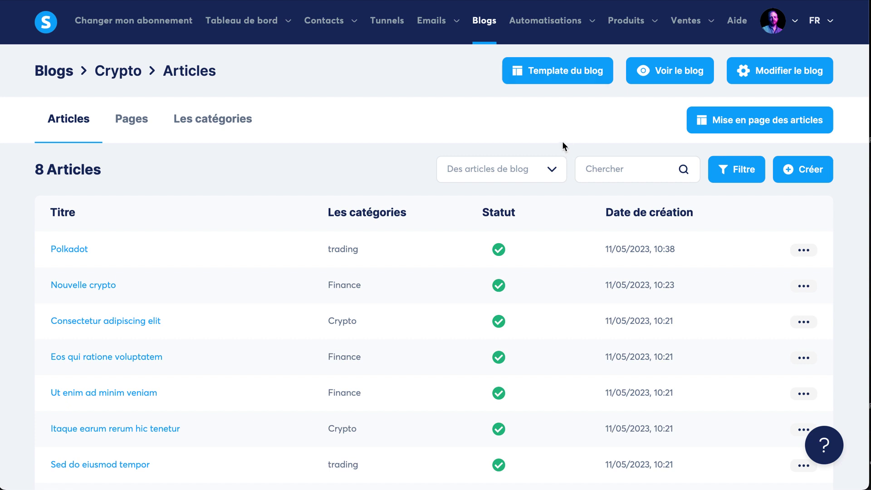
View the published Crypto blog and look over its home page, including the carousel and article list.
left_click(674, 72)
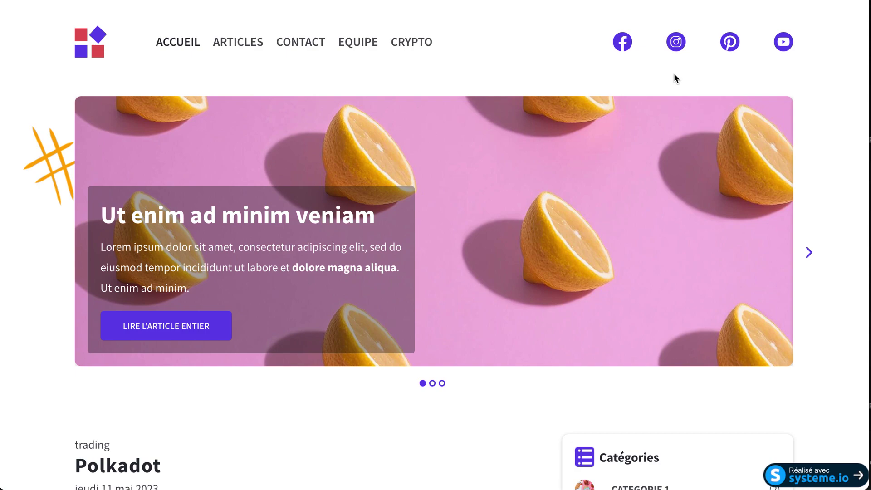
scroll(357, 184, "down", 20)
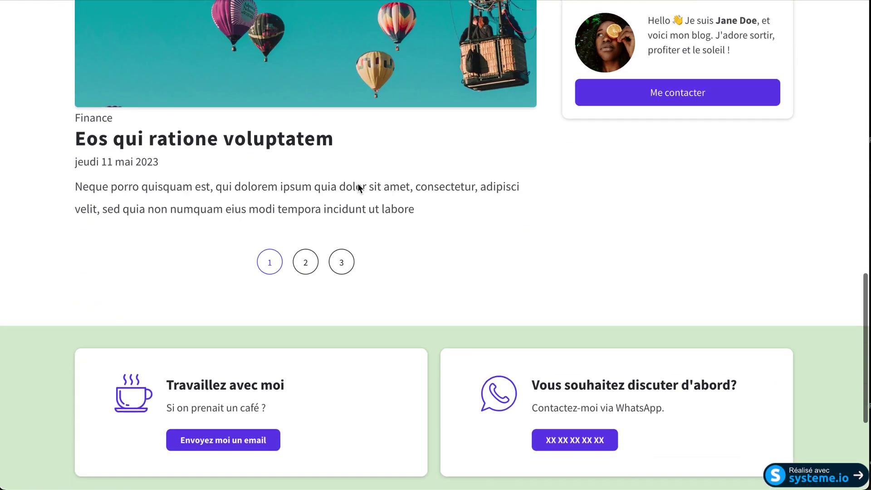
scroll(360, 186, "up", 20)
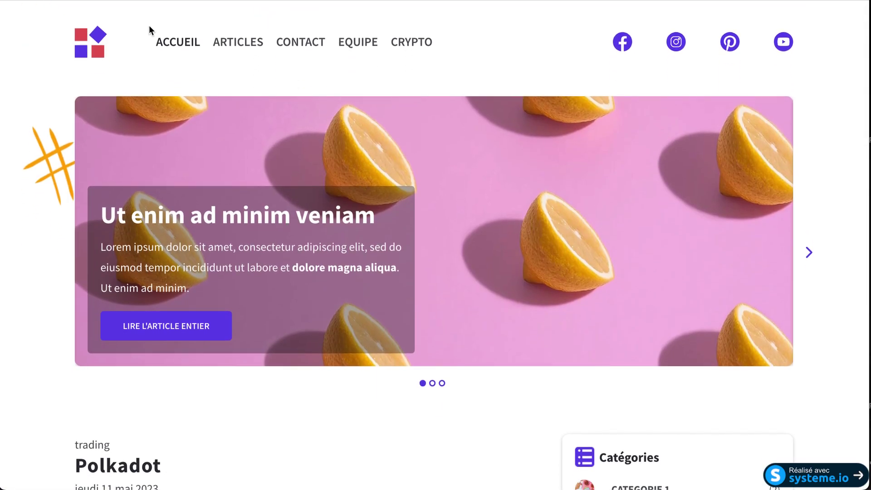
scroll(539, 136, "down", 3)
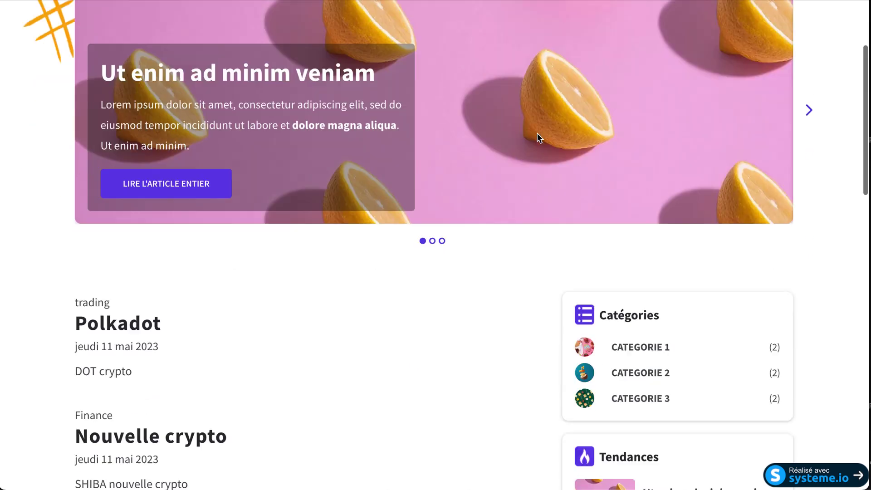
scroll(437, 219, "up", 2)
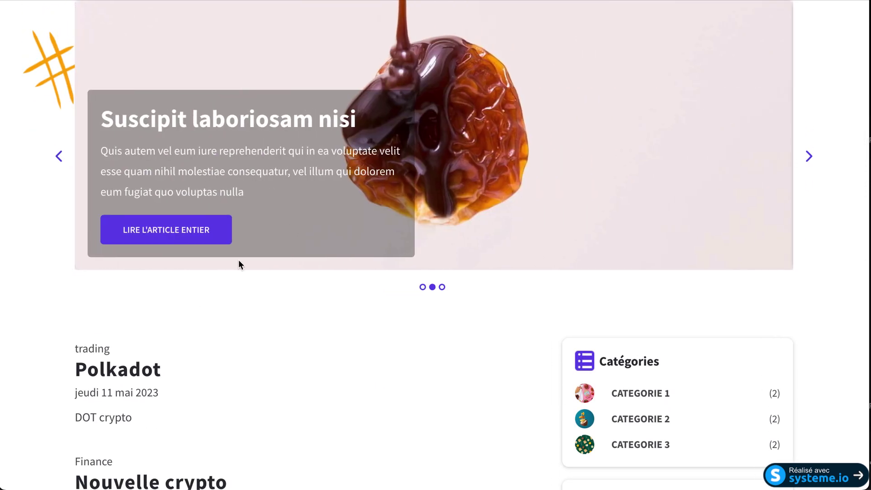
Read through the carousel's "Suscipit laboriosam nisi" article, return to the blog's home page and close the public view.
left_click(178, 240)
scroll(439, 275, "down", 20)
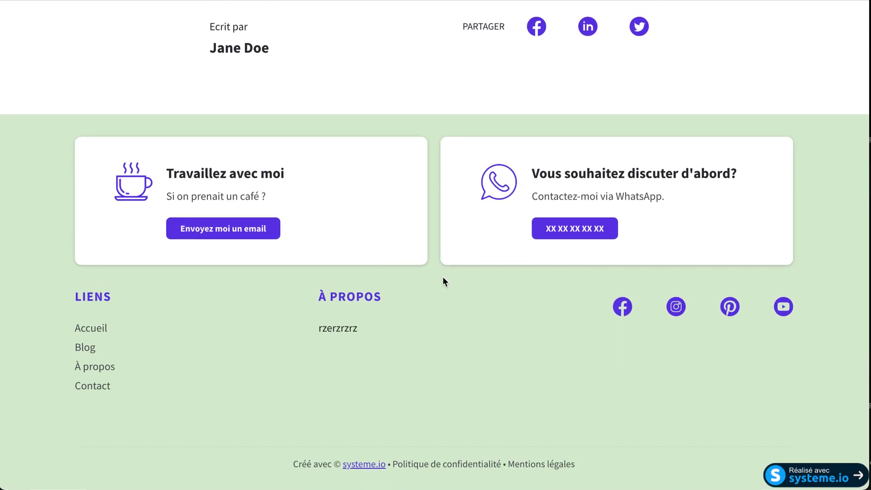
scroll(443, 276, "up", 15)
scroll(439, 283, "up", 10)
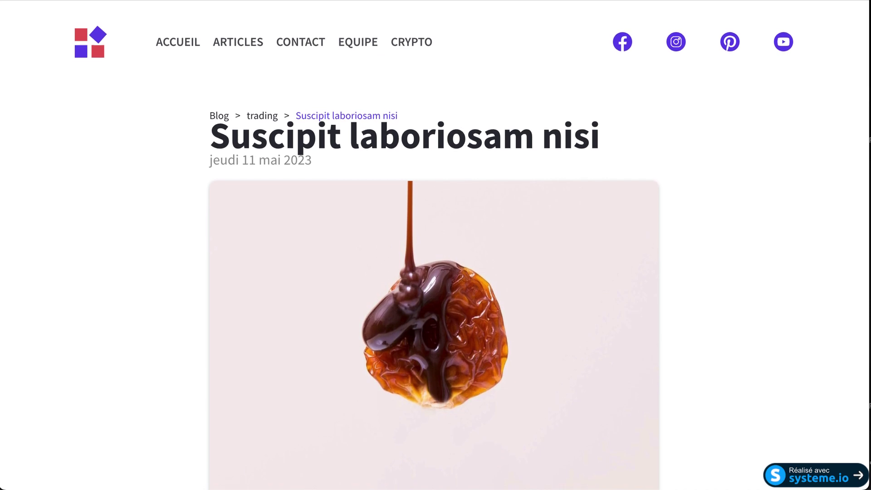
key("alt+Left")
scroll(236, 86, "up", 5)
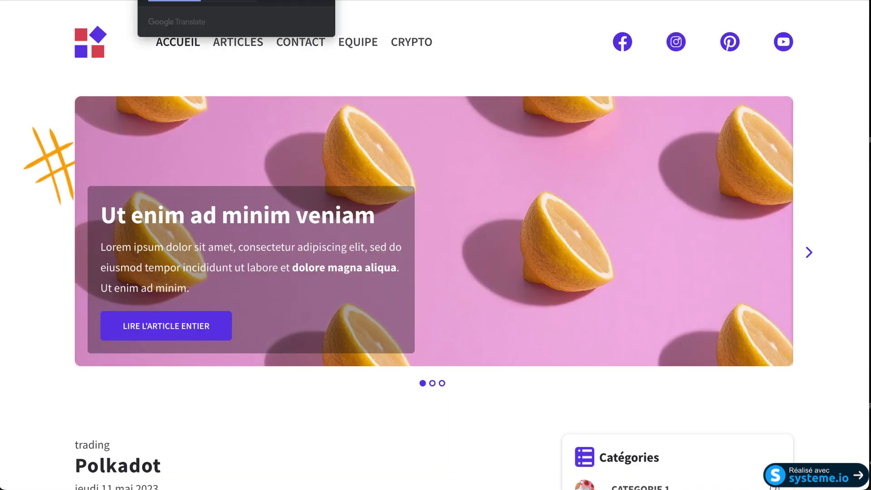
key("ctrl+w")
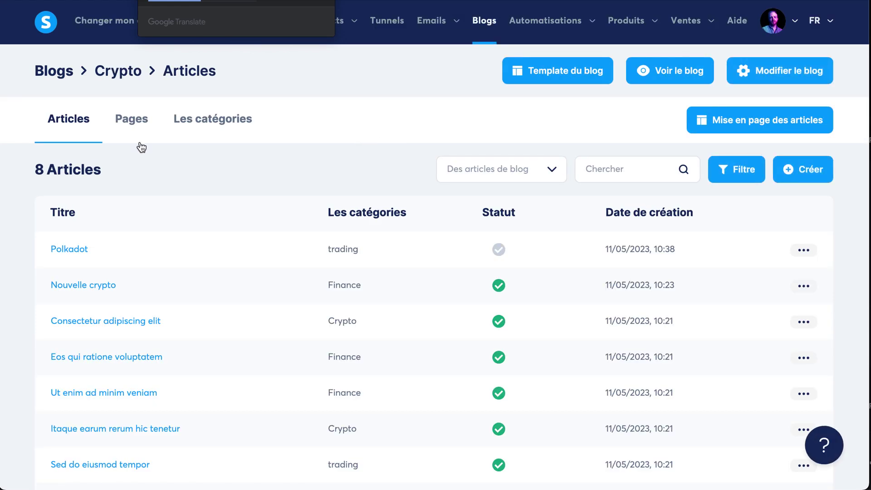
Open the blog's "Page d'accueil" page for editing.
left_click(137, 133)
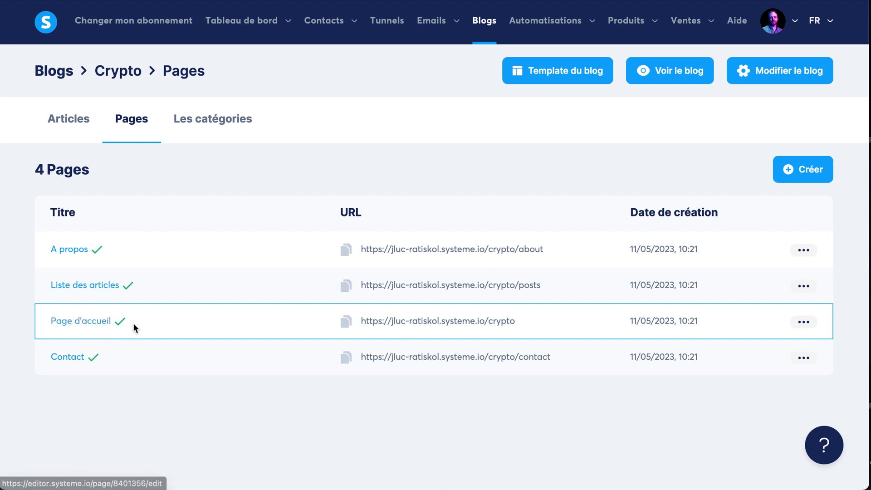
left_click_drag(406, 321, 500, 322)
left_click(804, 322)
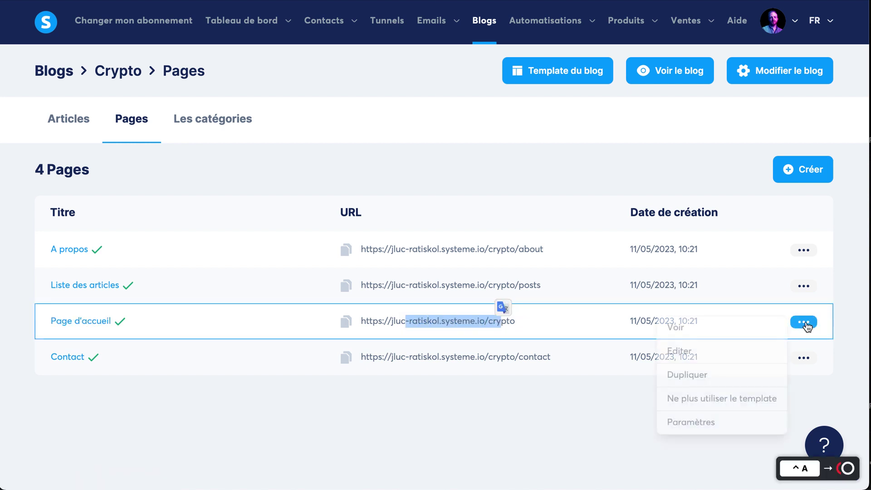
left_click(686, 357)
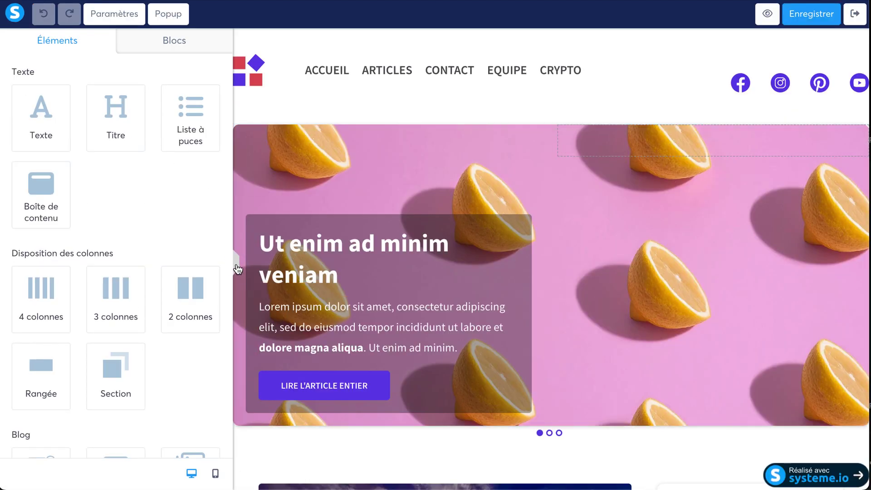
Hide the elements sidebar and look over the home page's carousel, article list and category column.
left_click(237, 270)
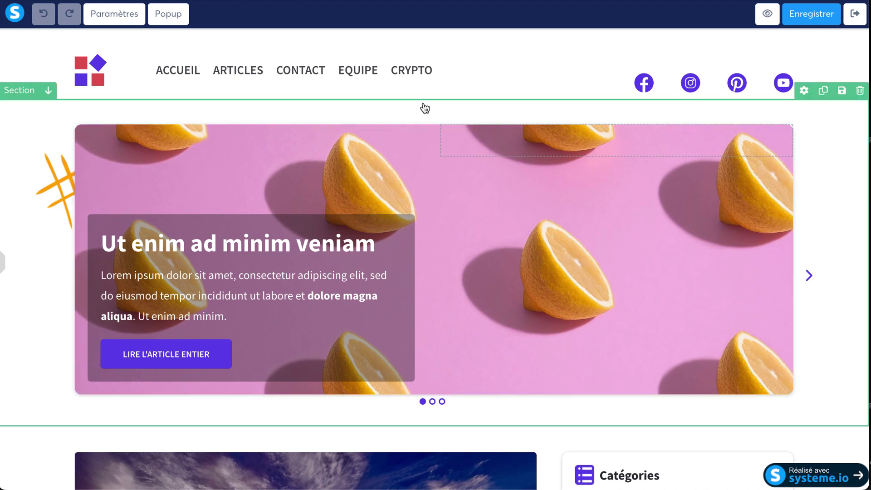
scroll(68, 163, "down", 2)
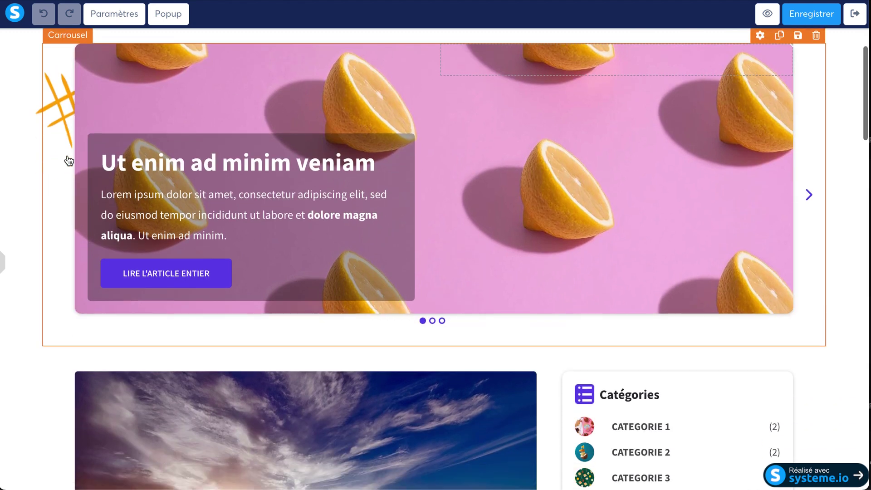
scroll(668, 334, "down", 2)
scroll(528, 344, "down", 8)
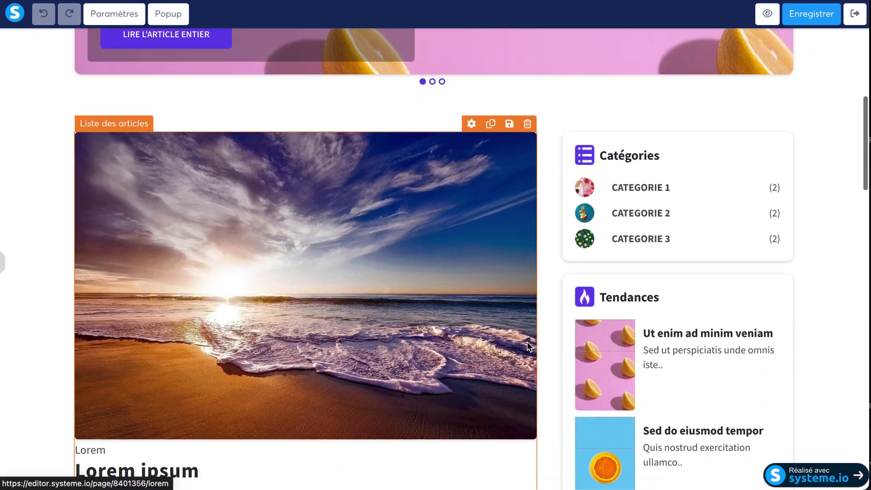
scroll(529, 340, "up", 11)
scroll(529, 335, "up", 1)
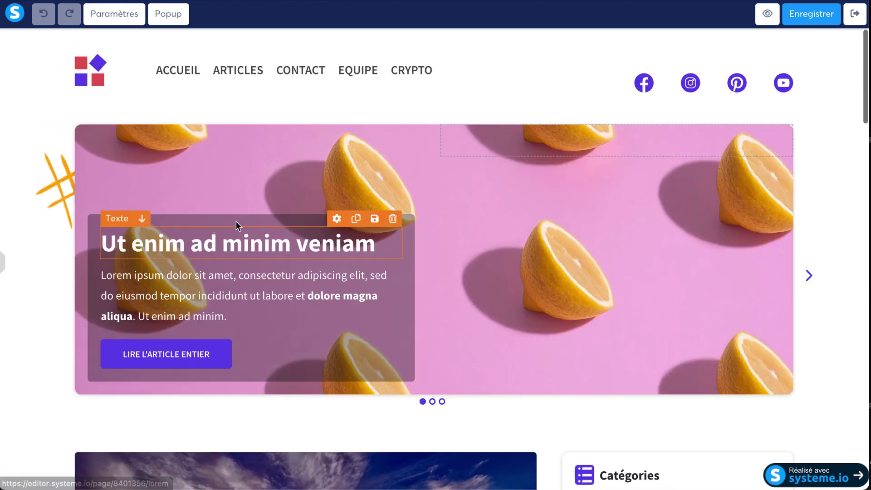
Inspect the settings of the home page's carousel, its section and its image row, and return to the element library.
left_click(361, 178)
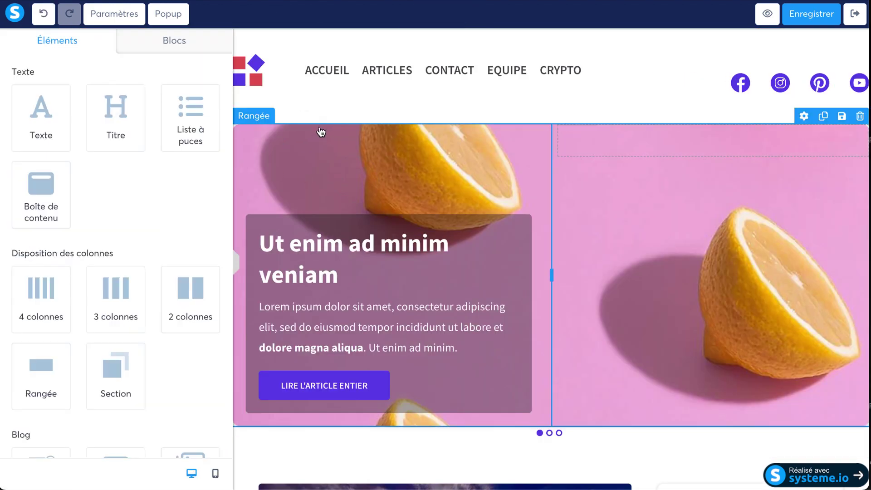
left_click(254, 121)
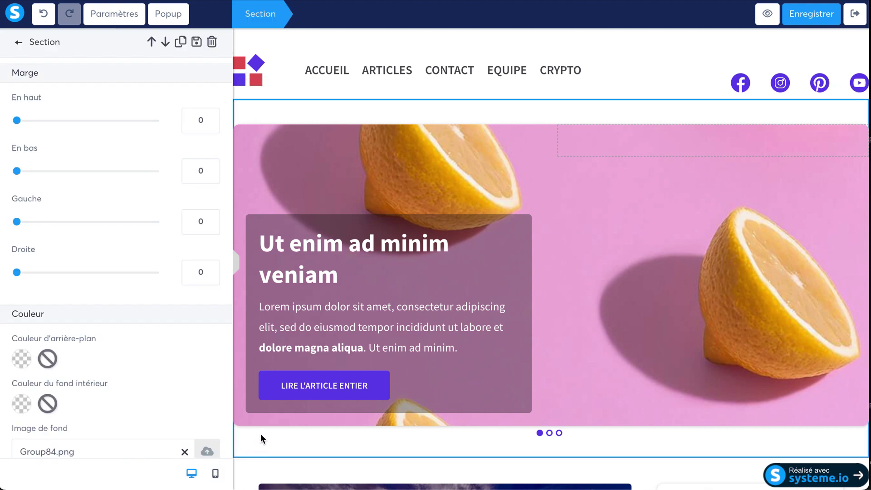
left_click(431, 107)
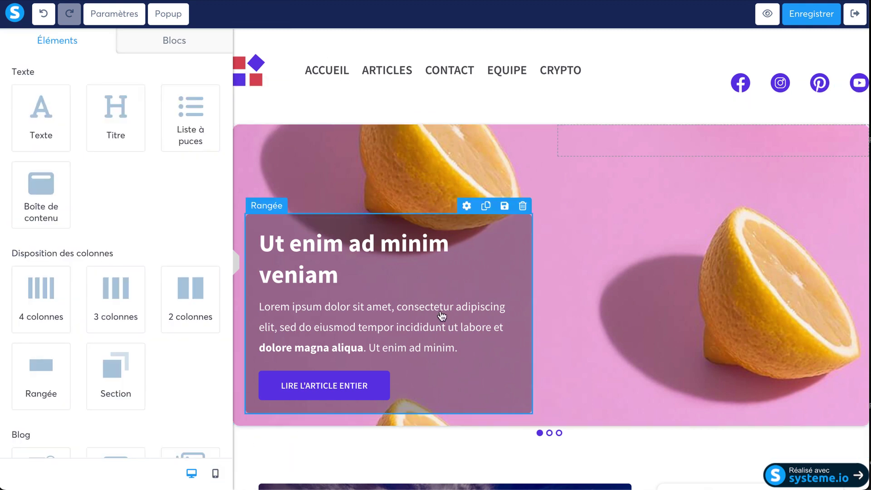
left_click(293, 190)
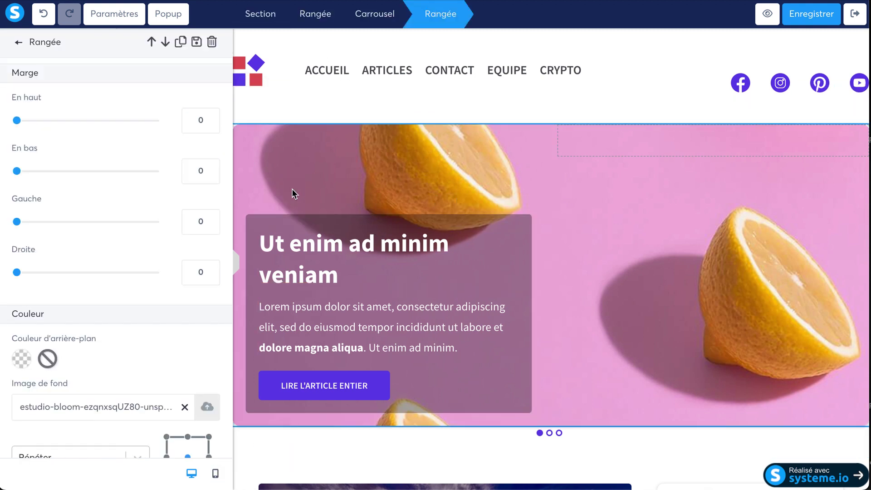
left_click(321, 316)
left_click(627, 282)
left_click(388, 21)
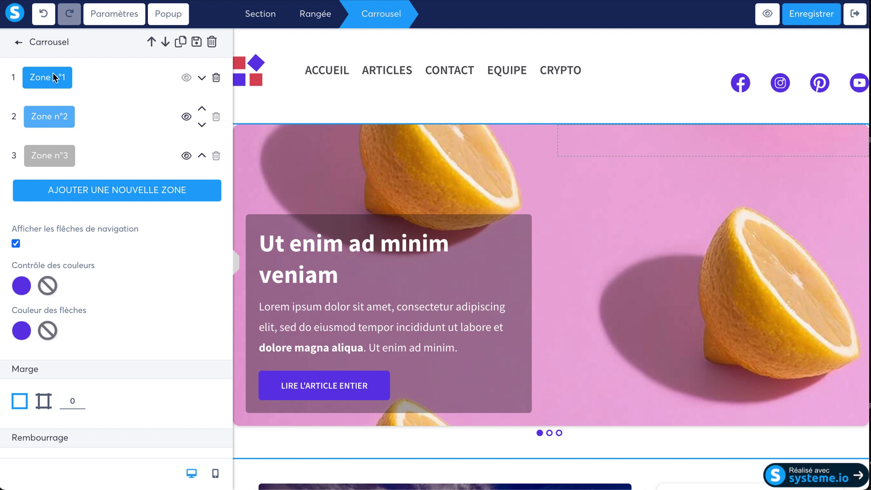
left_click(19, 41)
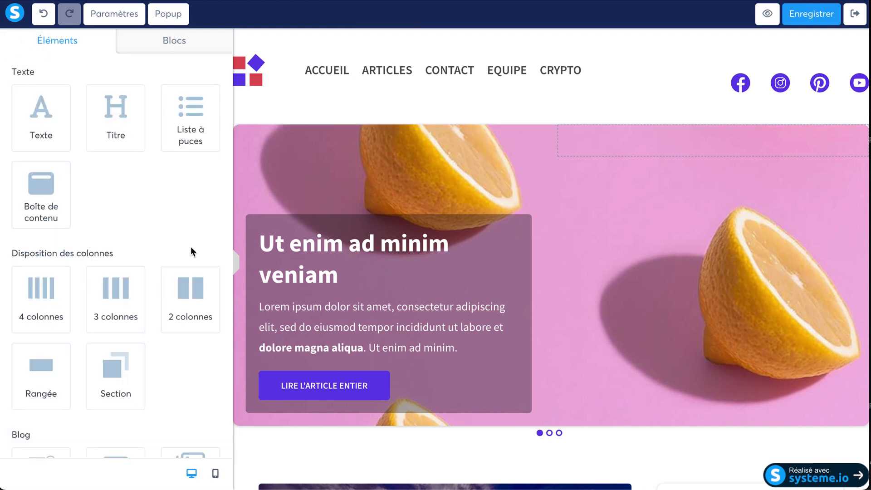
Add a "Listing des articles" element above the Catégories box in the home page's side column.
scroll(190, 251, "down", 8)
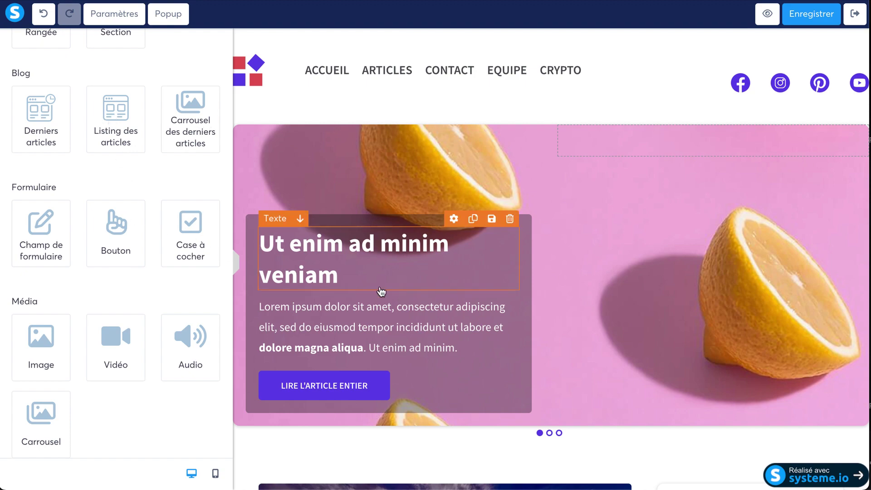
scroll(408, 295, "down", 10)
scroll(410, 294, "up", 6)
scroll(410, 295, "up", 2)
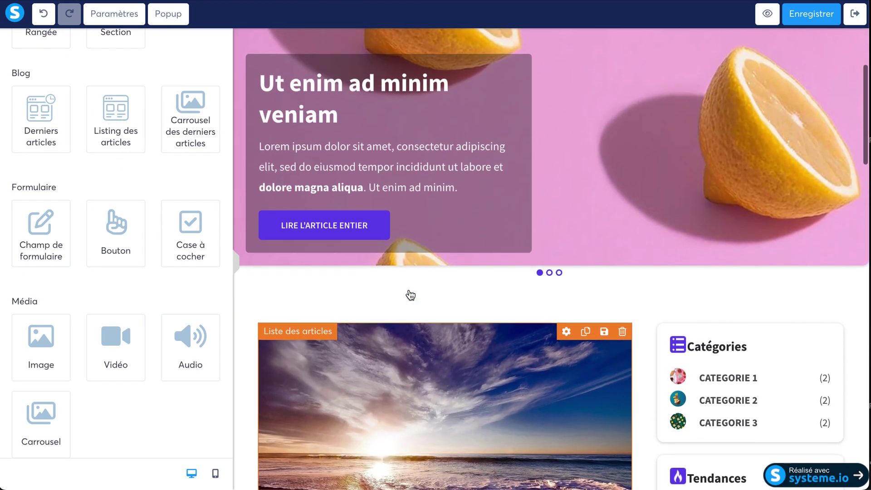
left_click_drag(127, 128, 722, 336)
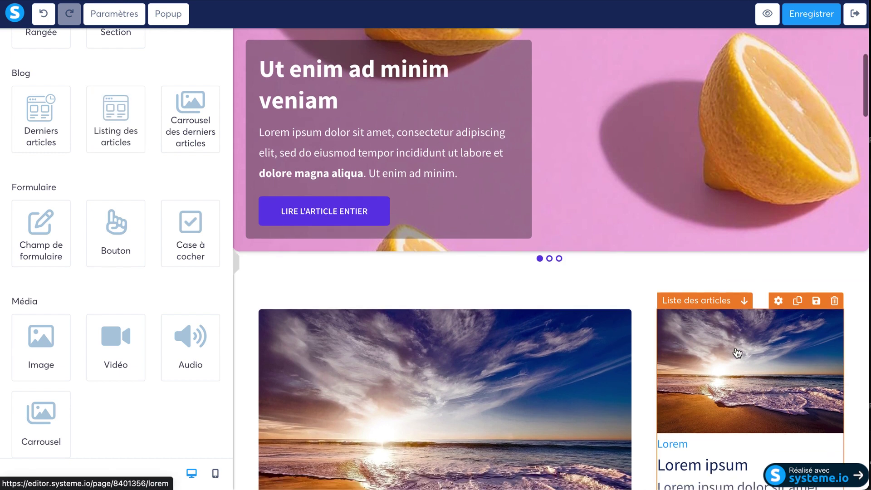
scroll(739, 352, "down", 2)
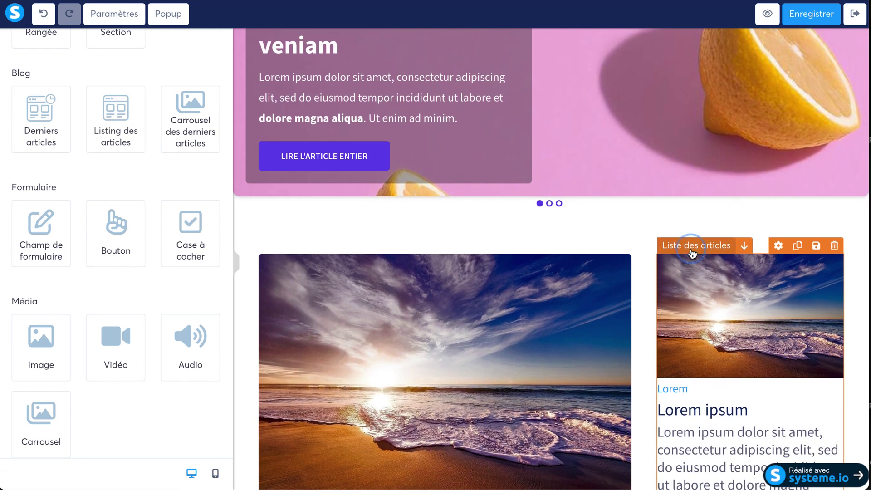
Set the side column's article list to the layout with the image beside the text, after trying the uniform three-column grid.
left_click(695, 266)
scroll(98, 386, "down", 3)
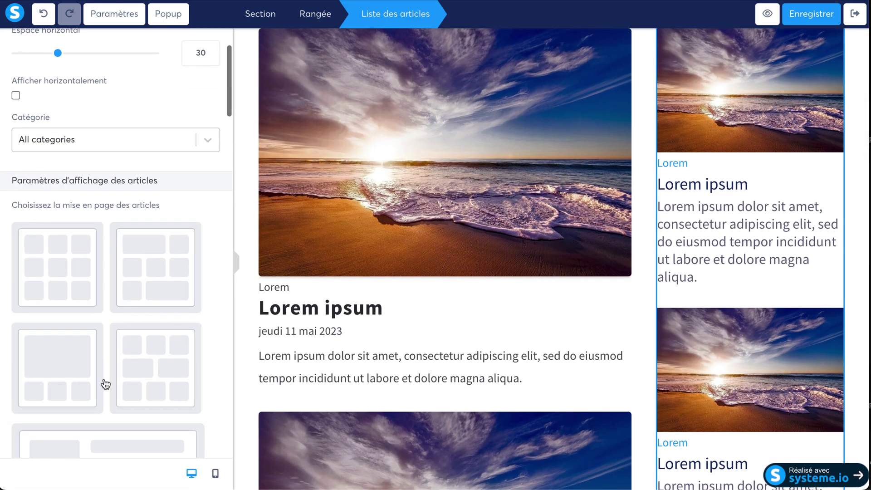
left_click(156, 313)
left_click(78, 224)
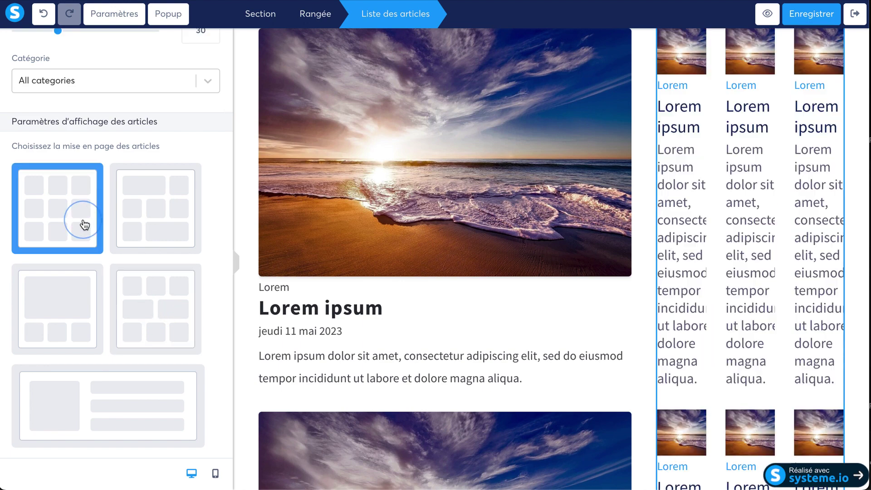
left_click(75, 391)
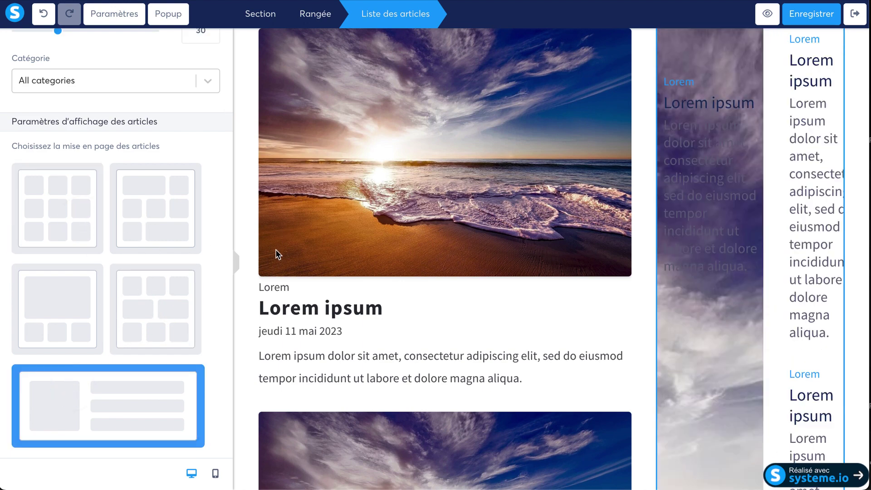
Look over the whole home page, from the header and carousel down to the À propos box and contact blocks.
left_click(383, 257)
scroll(384, 259, "up", 10)
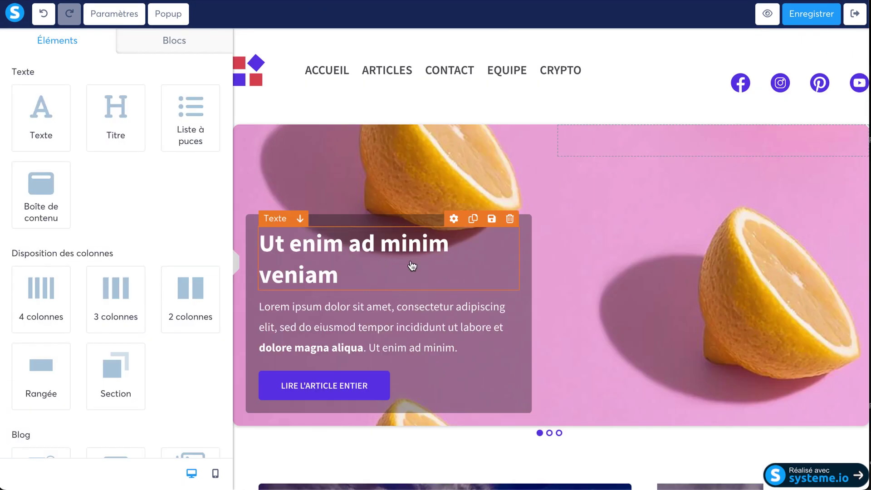
scroll(652, 286, "down", 12)
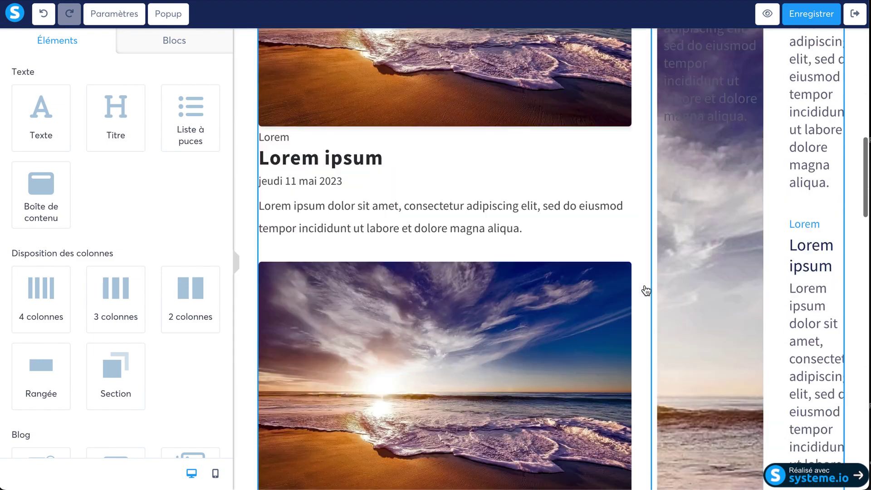
scroll(645, 290, "down", 15)
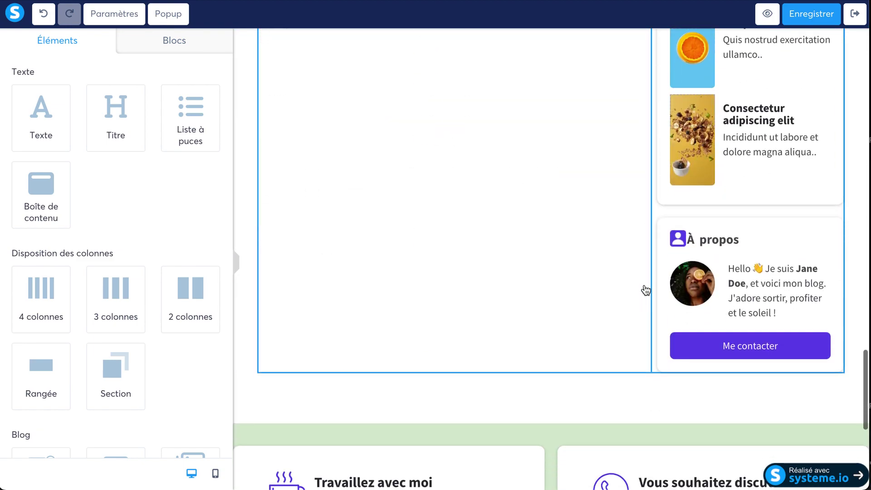
scroll(646, 290, "down", 3)
scroll(646, 290, "up", 20)
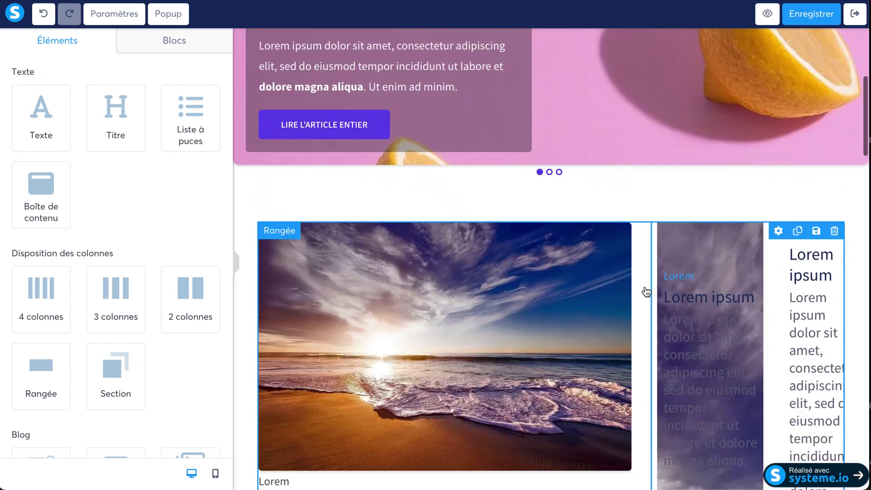
scroll(647, 291, "up", 5)
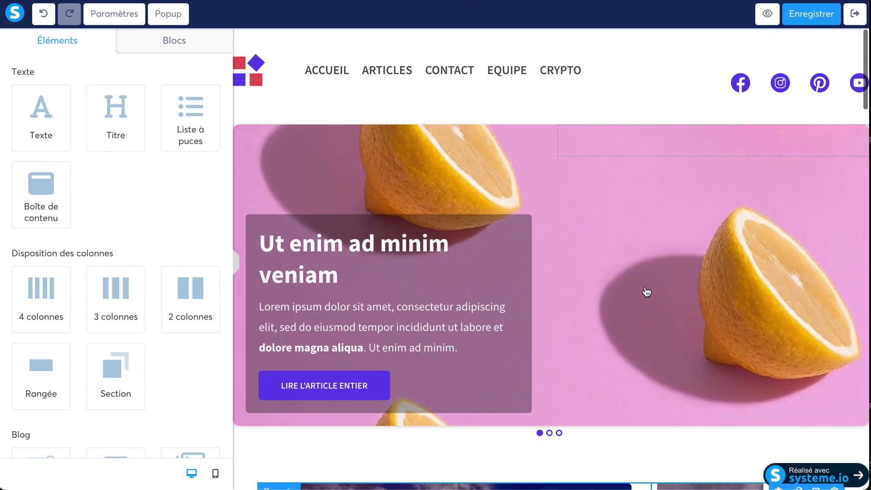
Check the home page's mobile view and return to the desktop view.
left_click(216, 474)
scroll(522, 300, "down", 1)
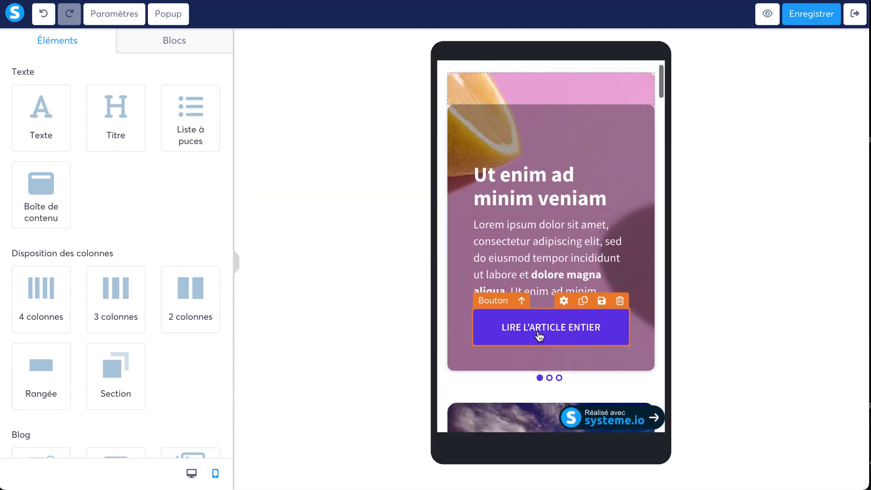
left_click(196, 474)
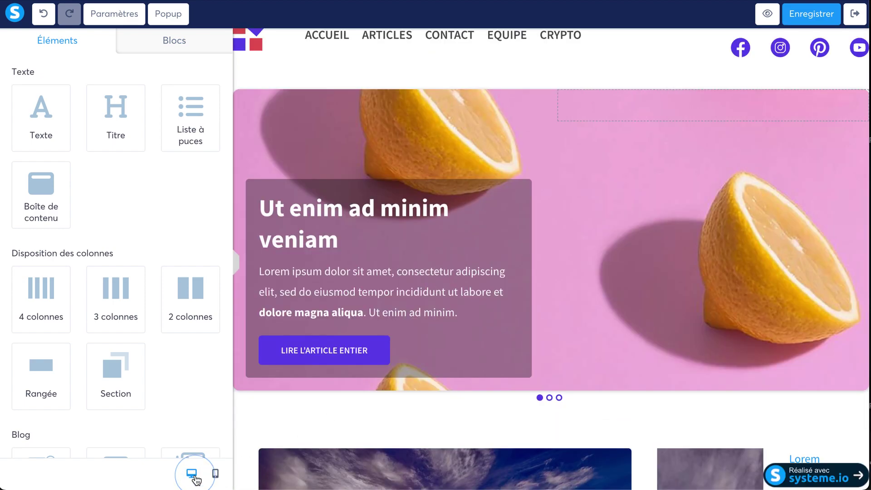
Examine the home page's SEO settings, including title, description, keywords, author and search engine visibility.
left_click(119, 22)
scroll(190, 174, "down", 3)
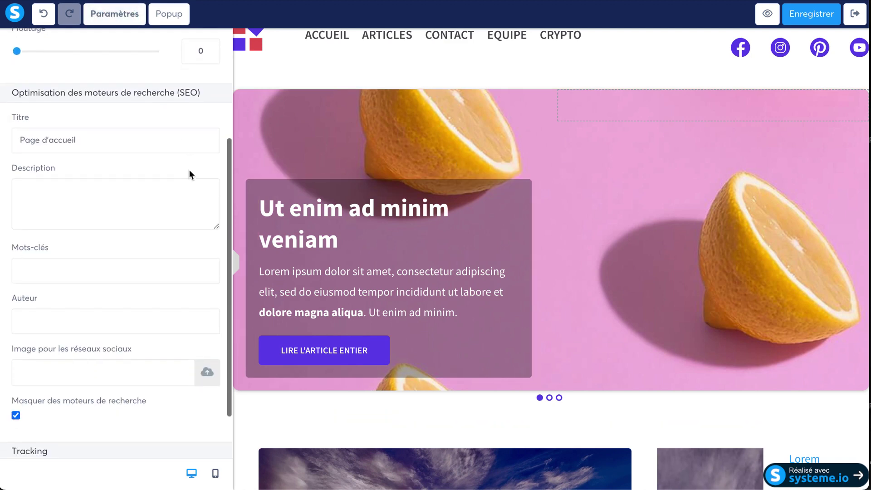
scroll(190, 170, "down", 1)
scroll(190, 170, "up", 4)
scroll(182, 150, "down", 5)
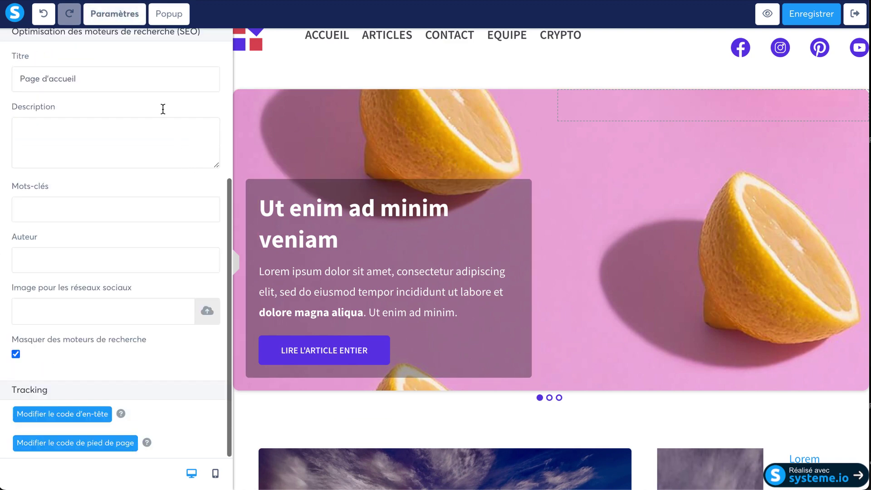
scroll(150, 71, "up", 2)
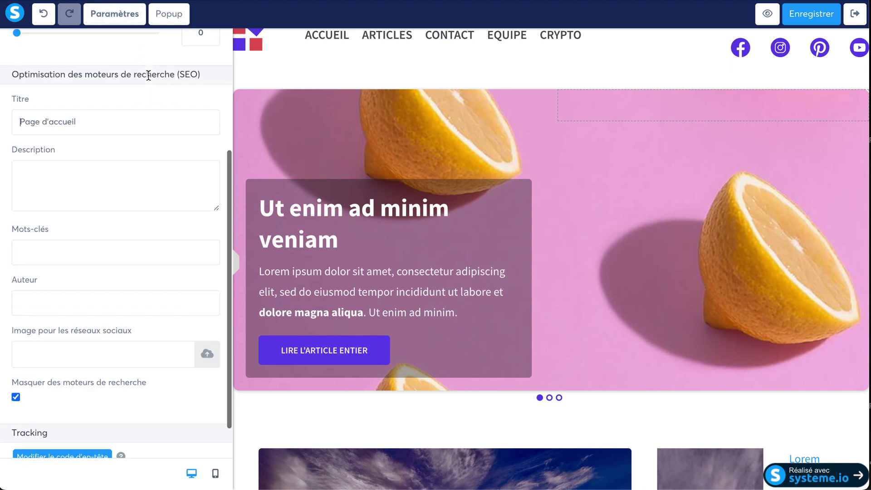
left_click_drag(66, 117, 214, 121)
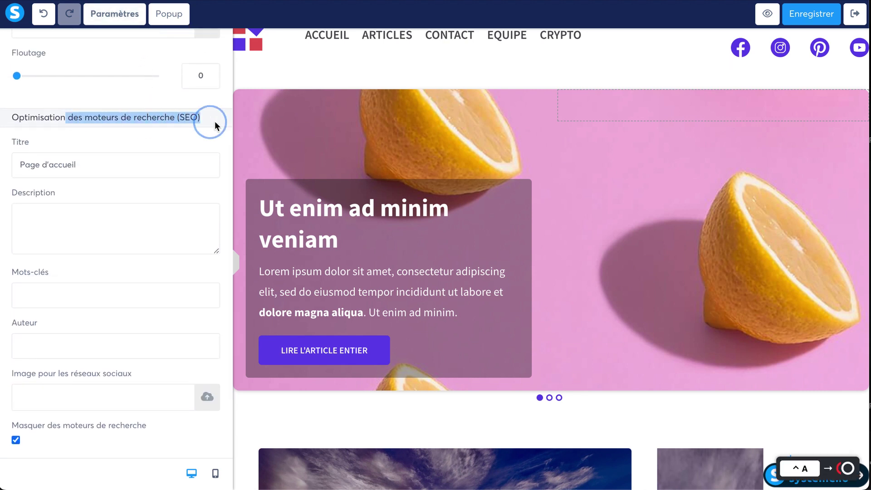
left_click(88, 220)
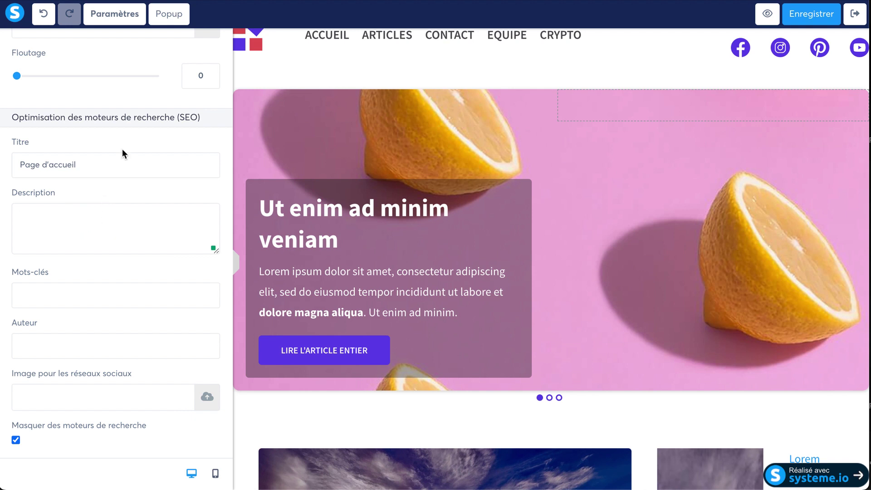
left_click_drag(87, 121, 181, 205)
left_click_drag(26, 119, 225, 121)
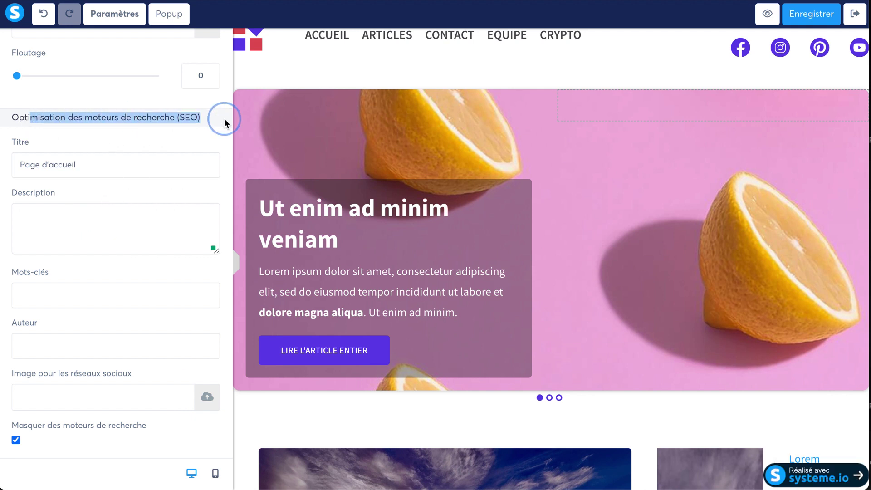
left_click(108, 213)
double_click(61, 166)
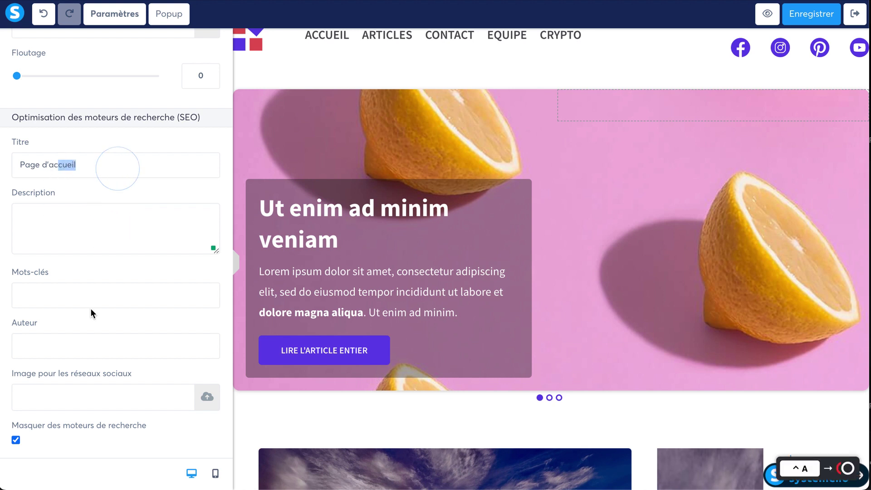
left_click(54, 300)
left_click(56, 337)
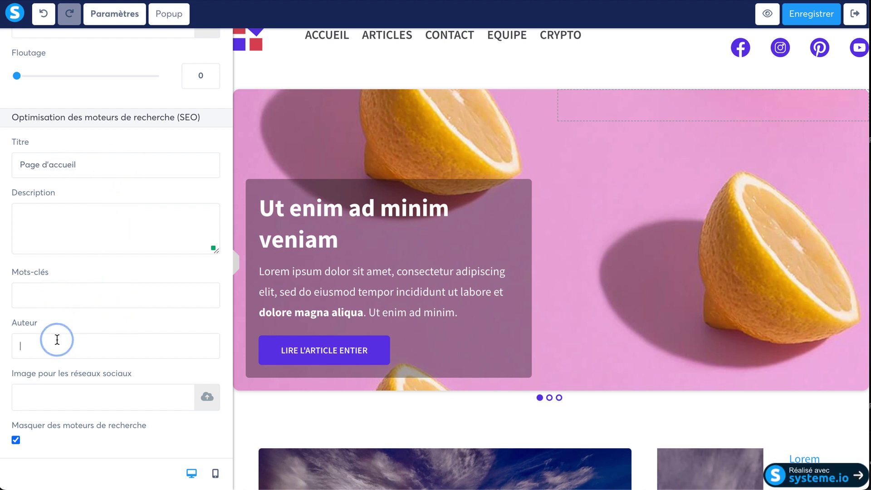
Turn off "Masquer des moteurs de recherche" for the home page, then save it and leave the editor.
left_click(17, 441)
left_click(852, 27)
left_click(467, 279)
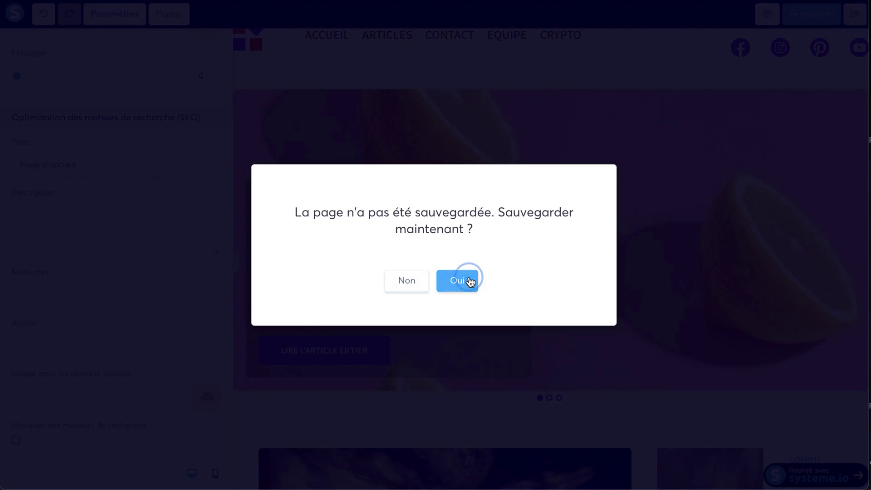
left_click(467, 161)
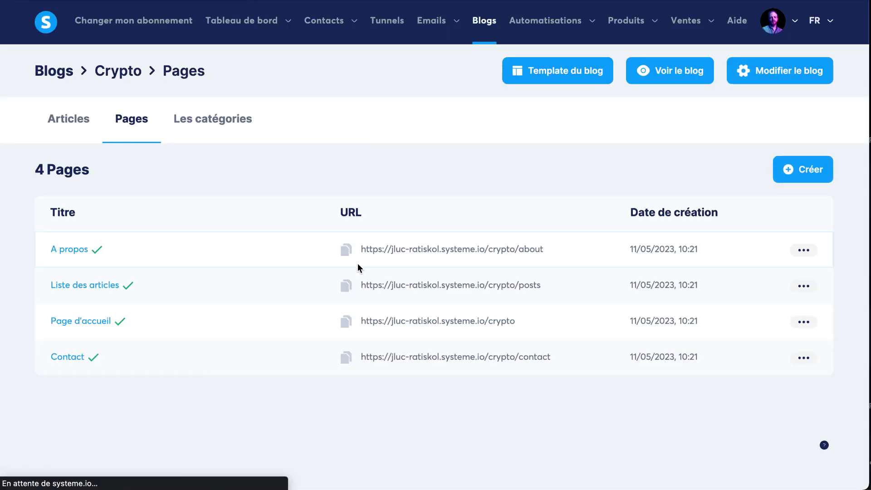
Open the "Polkadot" article from the blog's article list for editing.
left_click(69, 119)
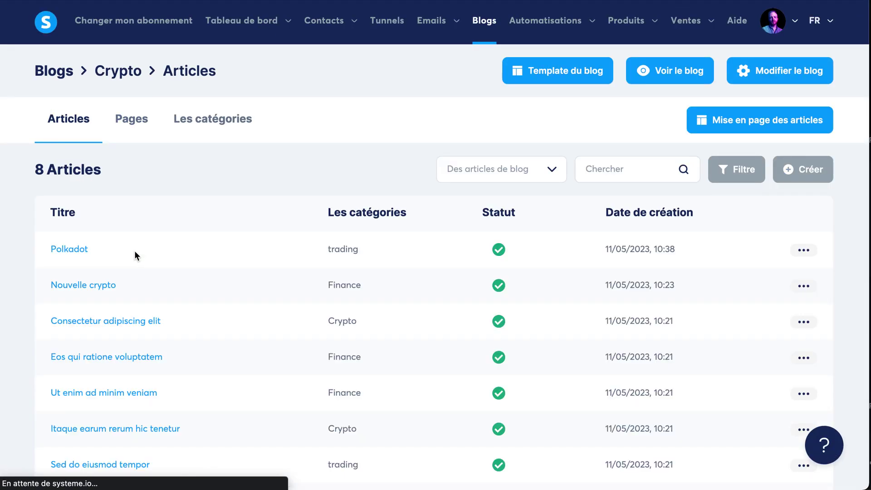
left_click(803, 250)
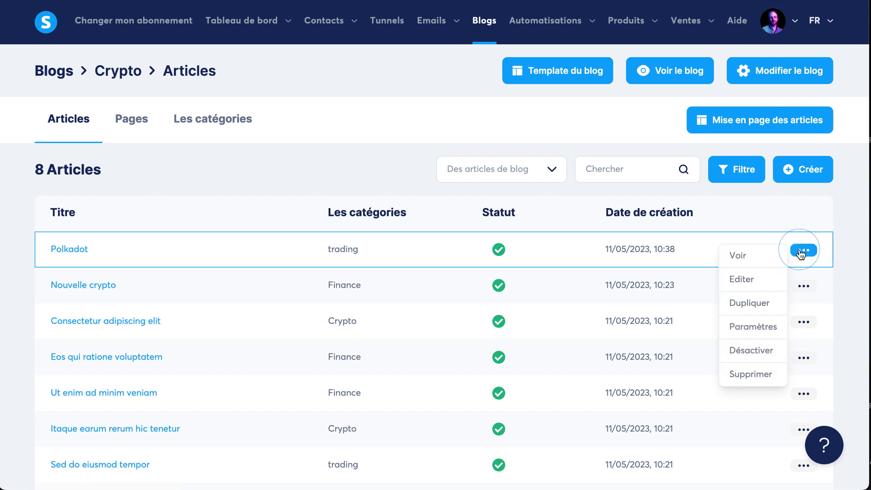
left_click(763, 281)
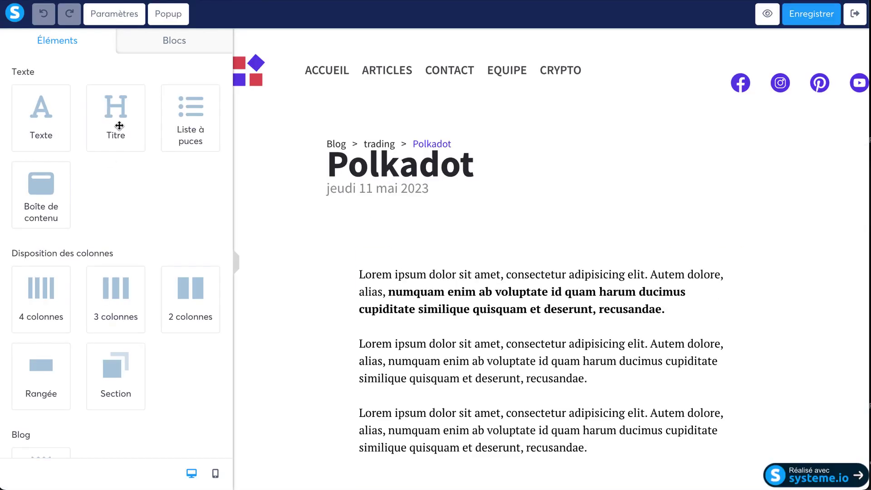
Turn off "Masquer des moteurs de recherche" in the Polkadot article's SEO settings.
left_click(114, 14)
scroll(129, 116, "down", 5)
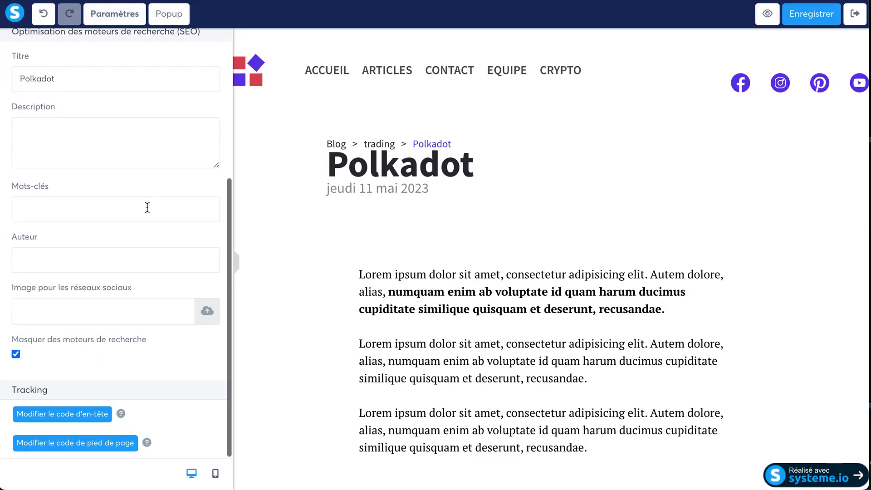
left_click_drag(19, 339, 137, 341)
left_click(16, 356)
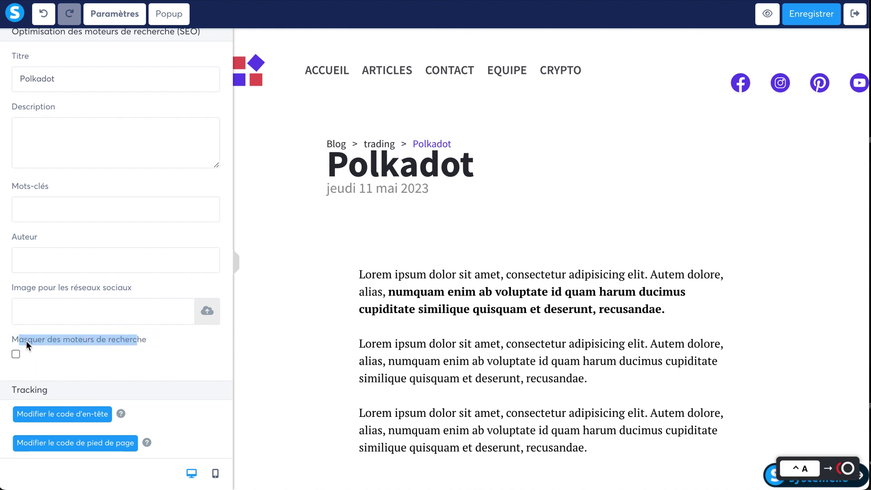
left_click_drag(19, 340, 153, 344)
left_click(170, 364)
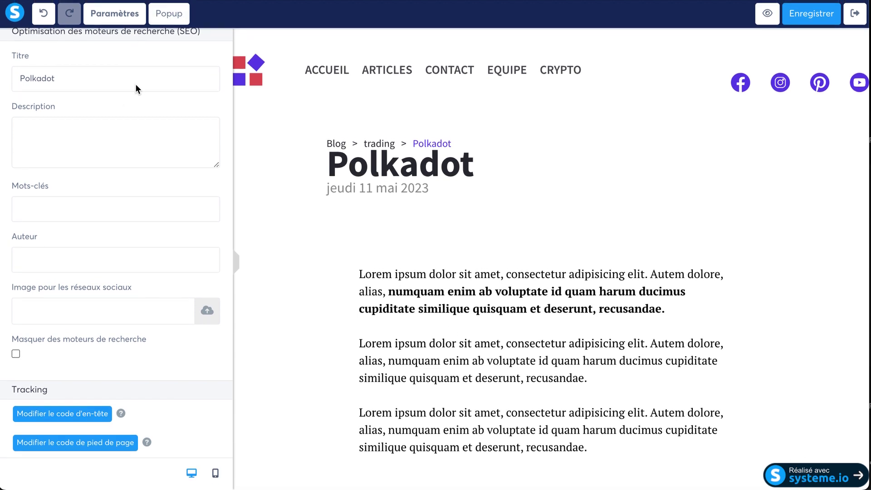
Save the Polkadot article and return to the blog's article list.
left_click(119, 25)
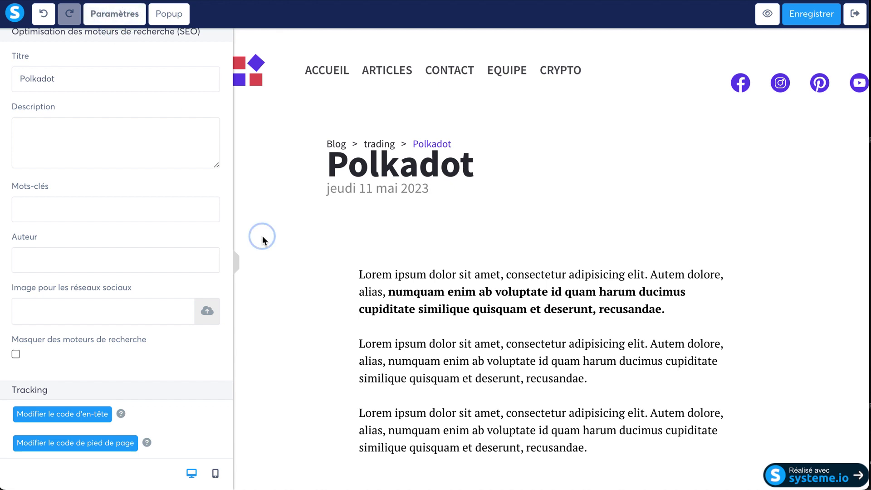
scroll(168, 235, "down", 10)
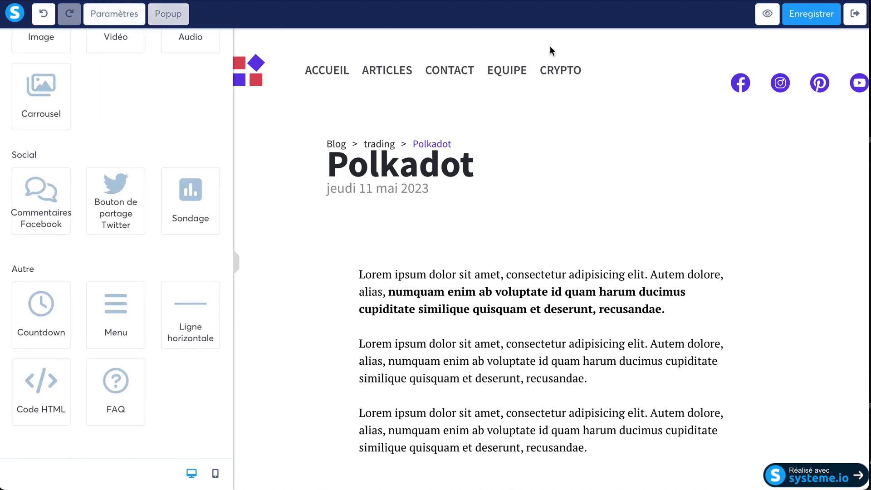
left_click(854, 15)
left_click(462, 283)
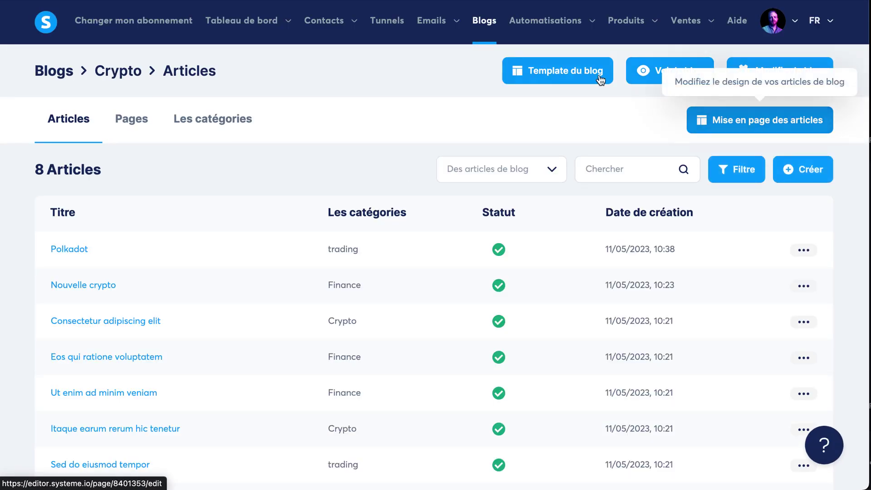
Open the blog template's settings and examine the tracking and affiliation badge options.
left_click(600, 78)
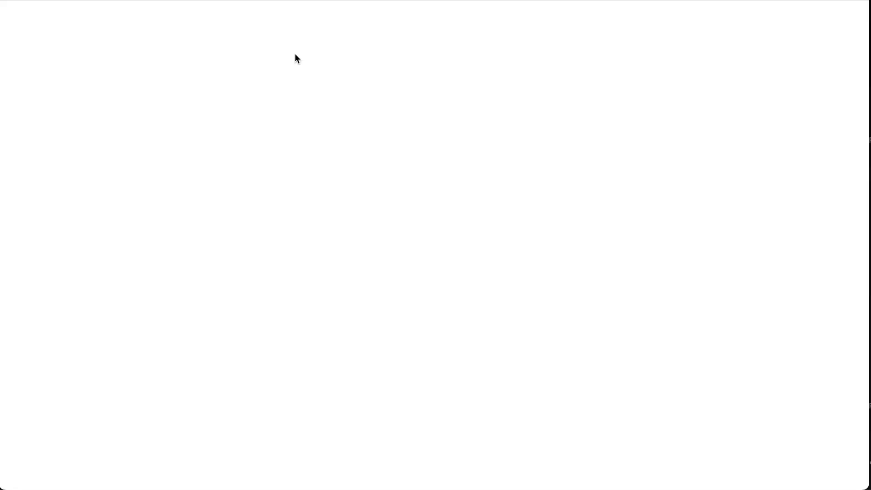
left_click(120, 15)
scroll(143, 159, "down", 15)
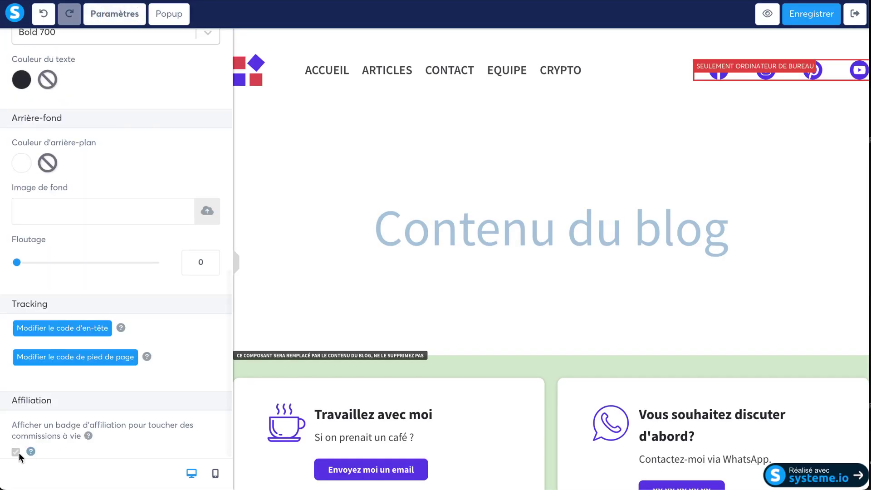
left_click_drag(18, 398, 71, 397)
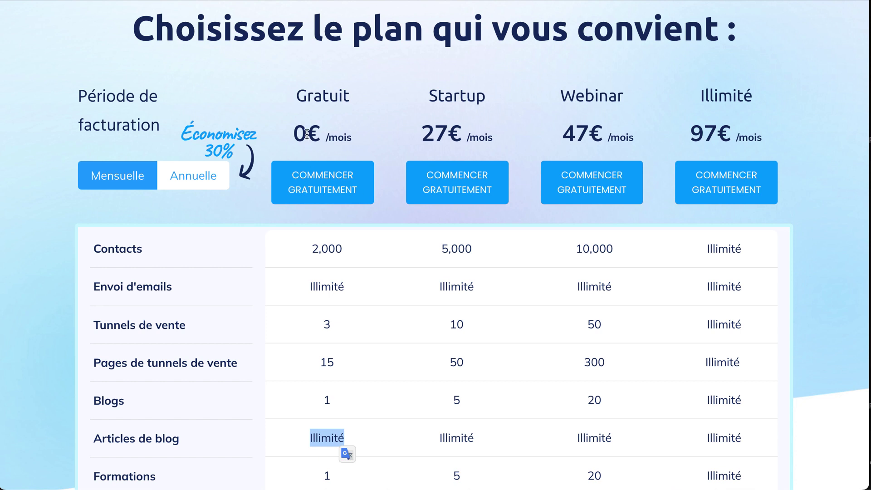
Compare the prices and limits of the Gratuit and Startup plans on the systeme.io pricing page.
left_click_drag(295, 133, 320, 135)
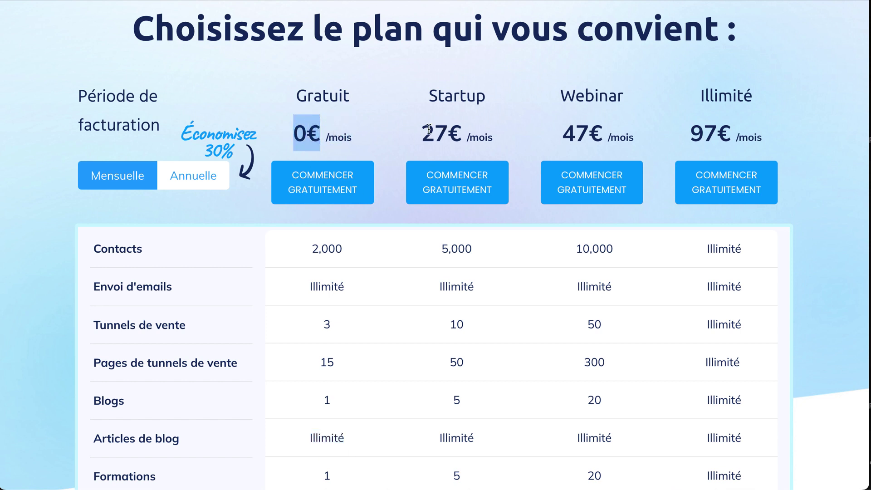
left_click_drag(422, 133, 498, 136)
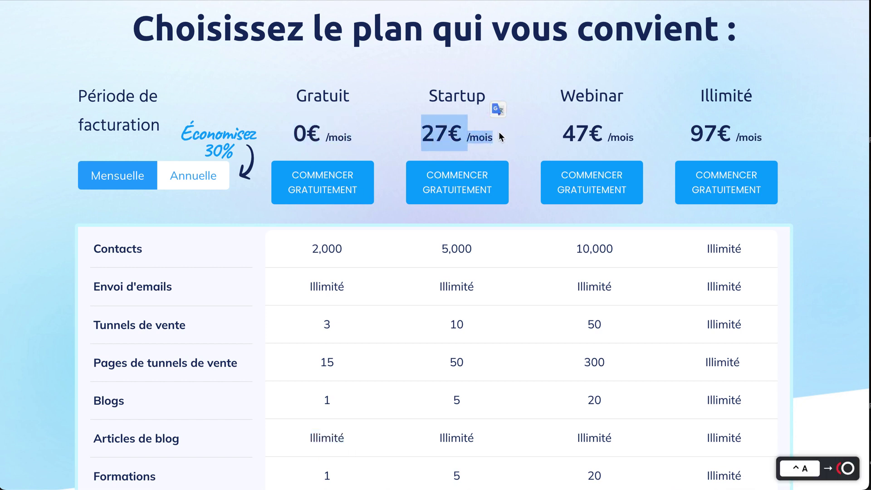
left_click_drag(443, 272, 502, 416)
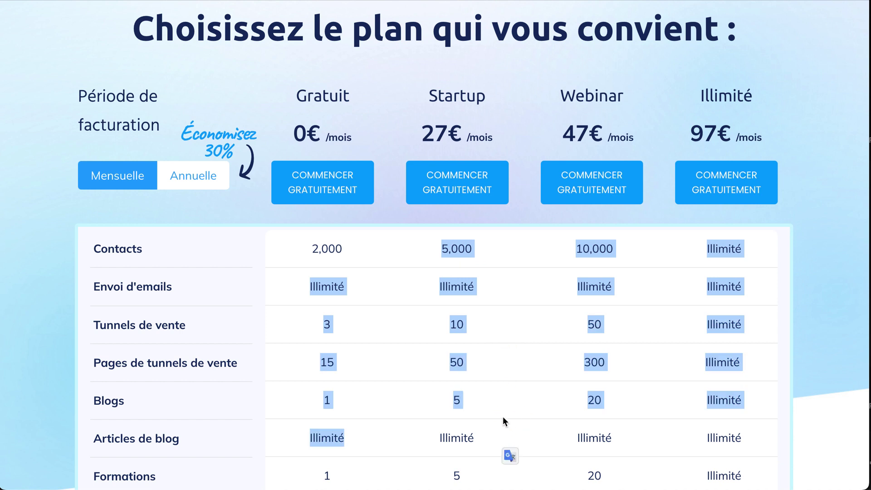
left_click(503, 417)
scroll(337, 304, "down", 2)
left_click_drag(294, 88, 362, 98)
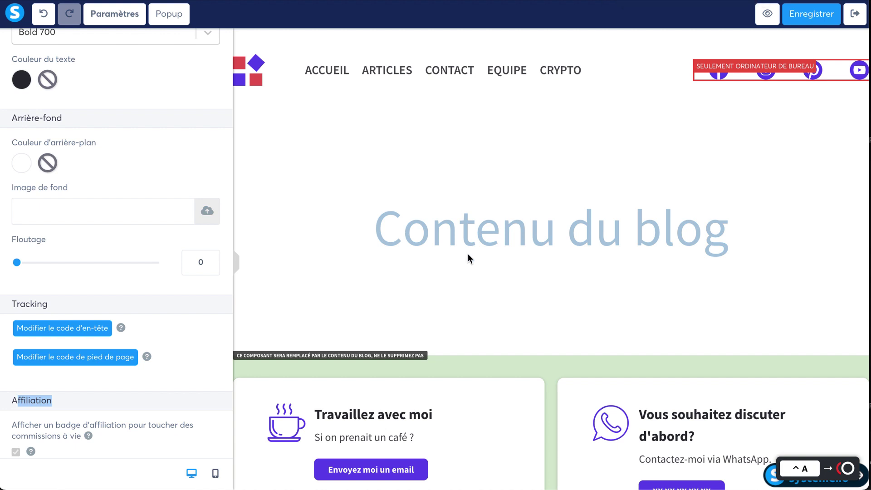
Close the blog template's settings, save the template and return to the article list.
left_click(471, 296)
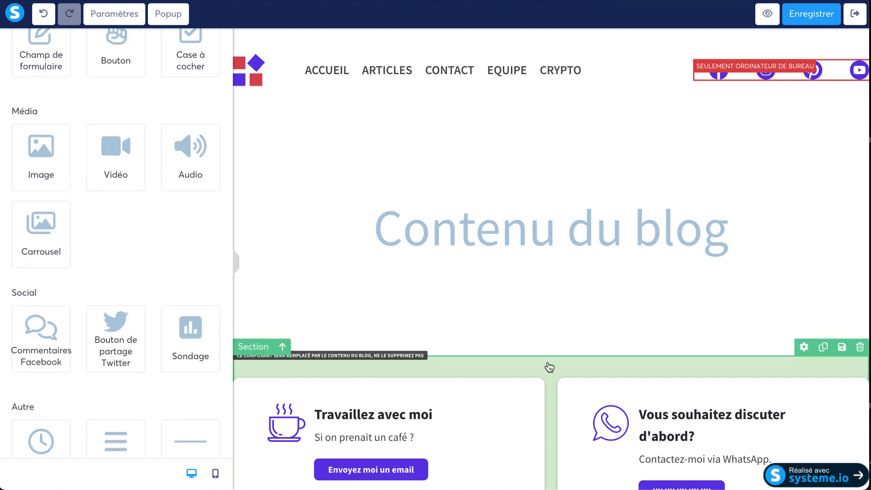
scroll(548, 365, "down", 5)
scroll(546, 359, "up", 5)
left_click(855, 14)
left_click(458, 281)
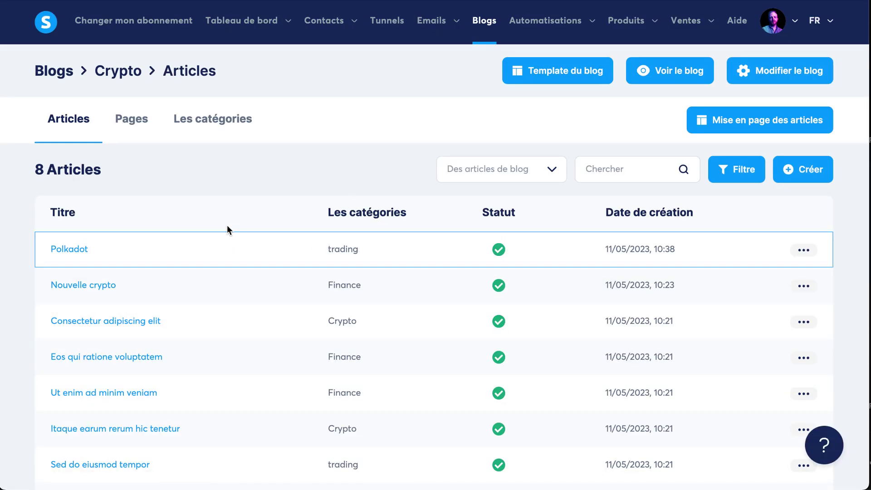
scroll(227, 225, "down", 1)
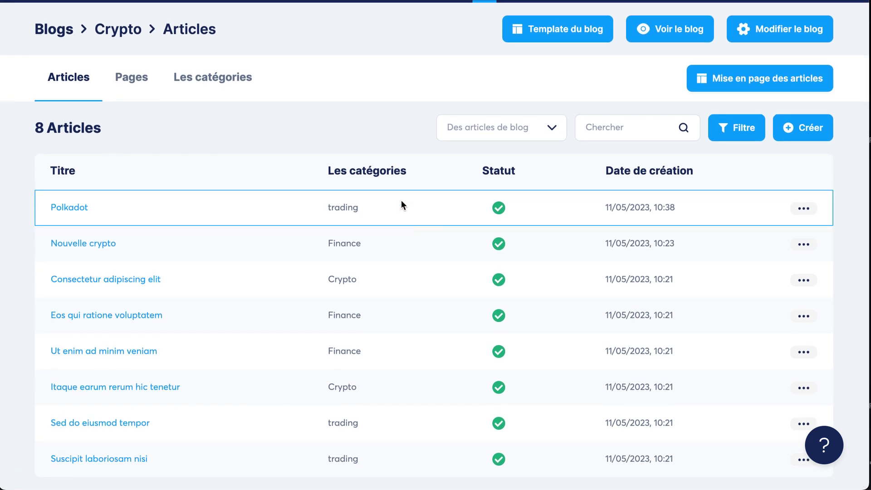
scroll(401, 202, "up", 1)
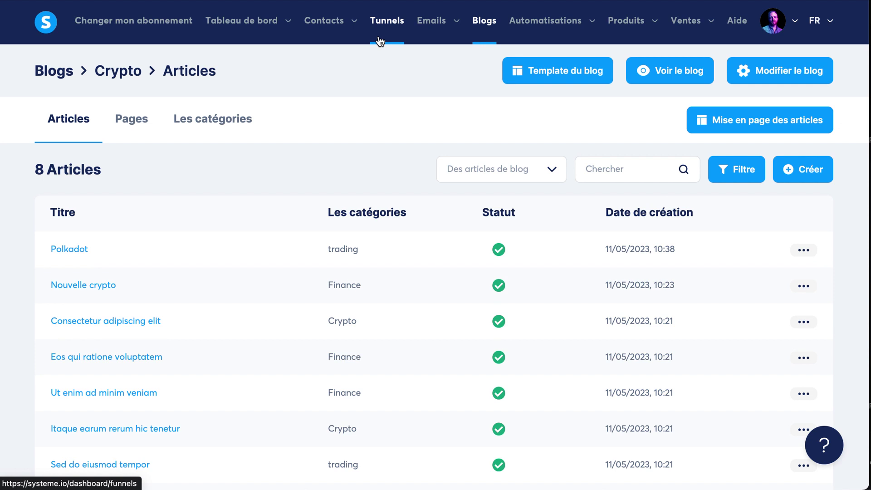